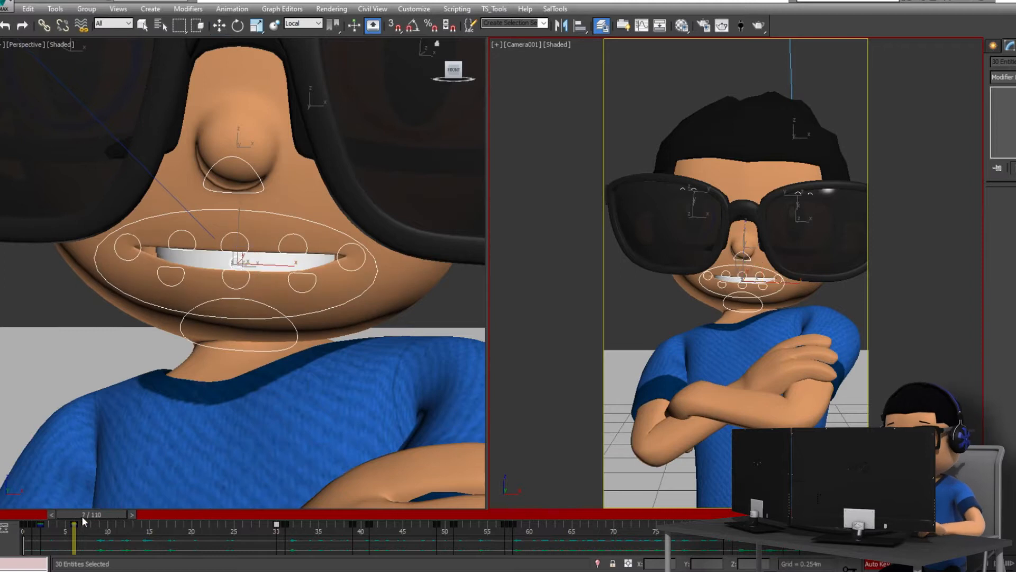
Step: Block out the lip-sync mouth poses on all face controls from frame 7 through frame 26
key("w")
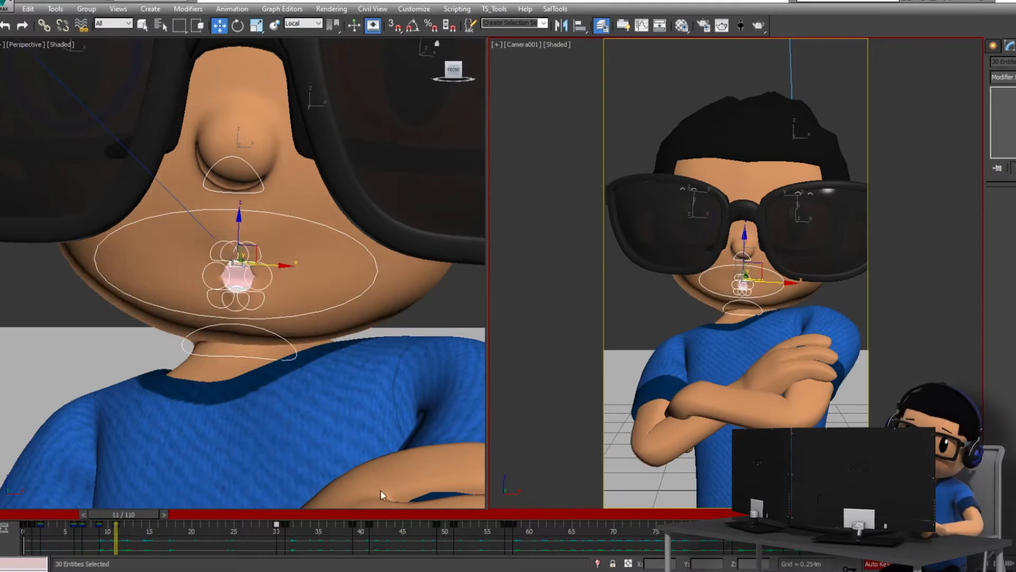
left_click_drag(127, 513, 143, 513)
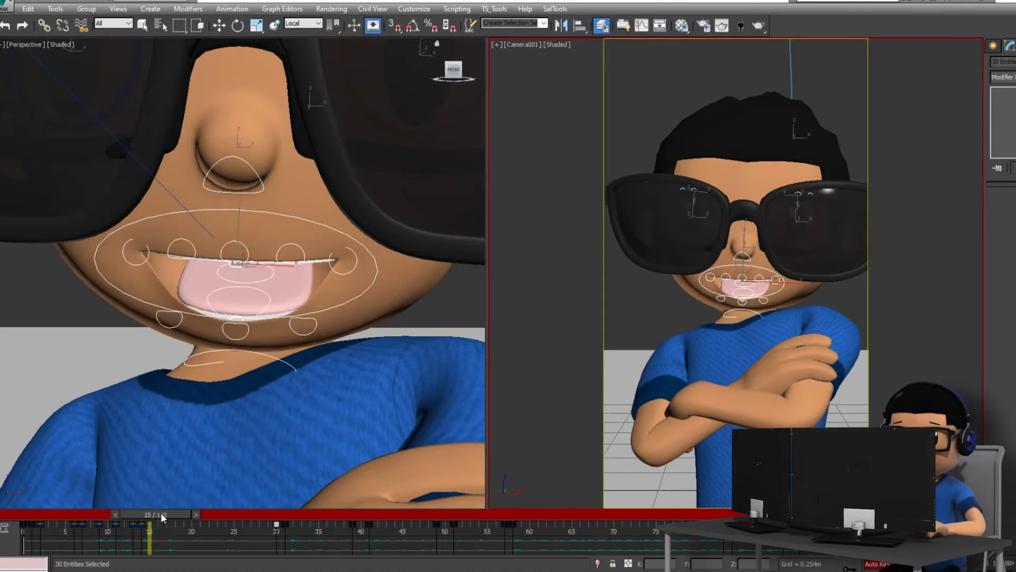
left_click_drag(161, 513, 200, 526)
key("w")
key("w")
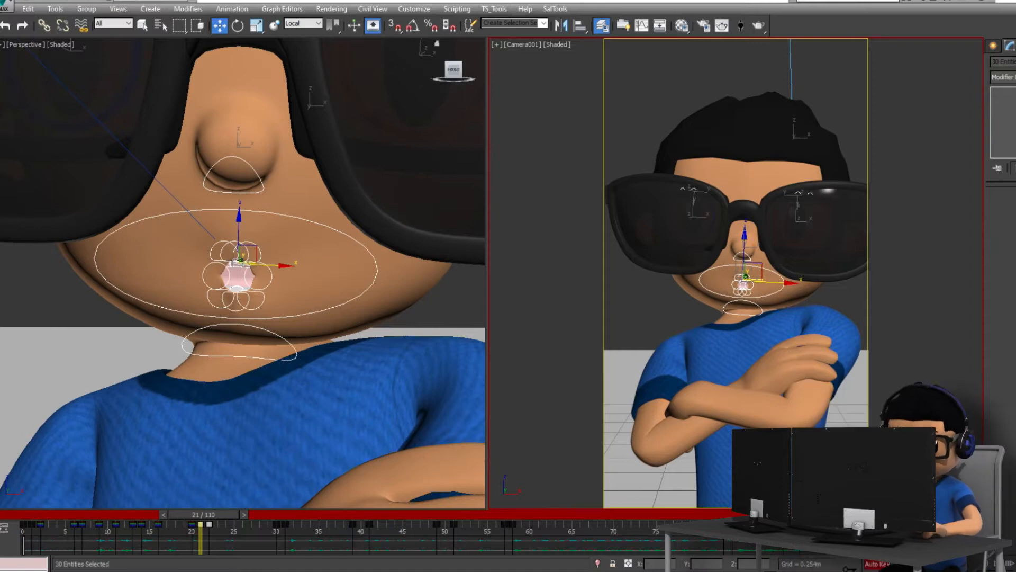
left_click_drag(210, 528, 246, 519)
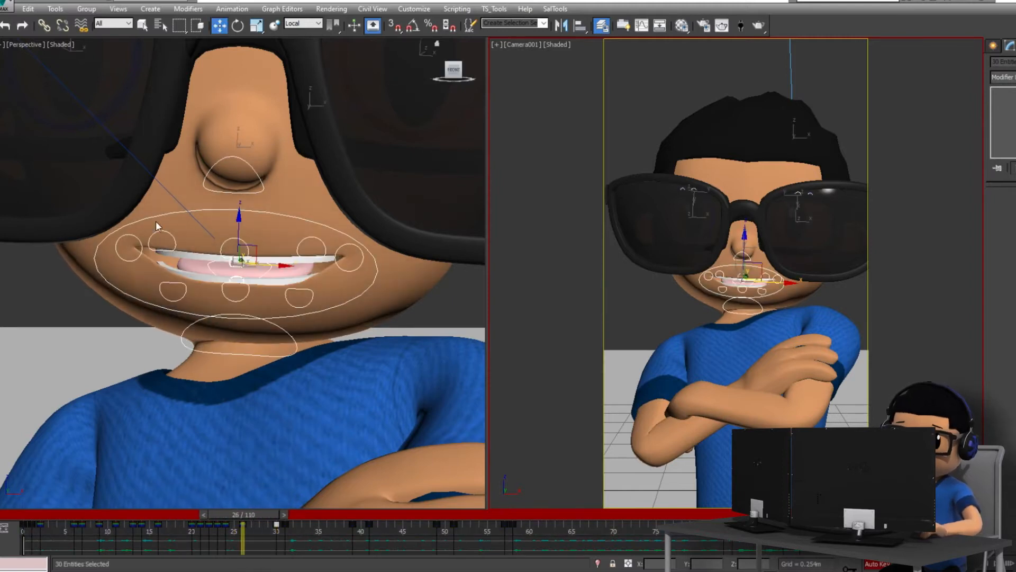
Step: Rotate the jaw control and adjust the mouth corner controls at frame 26
left_click(281, 325)
key("e")
left_click_drag(252, 235, 254, 231)
left_click(131, 242)
key("w")
left_click(246, 244)
key("ctrl+a")
Step: From the start of the animation in the maximized camera view, apply the A, F,V, M and L face poses from Sal Pose Manager
left_click_drag(243, 515, 13, 488)
left_click(634, 326)
key("alt+w")
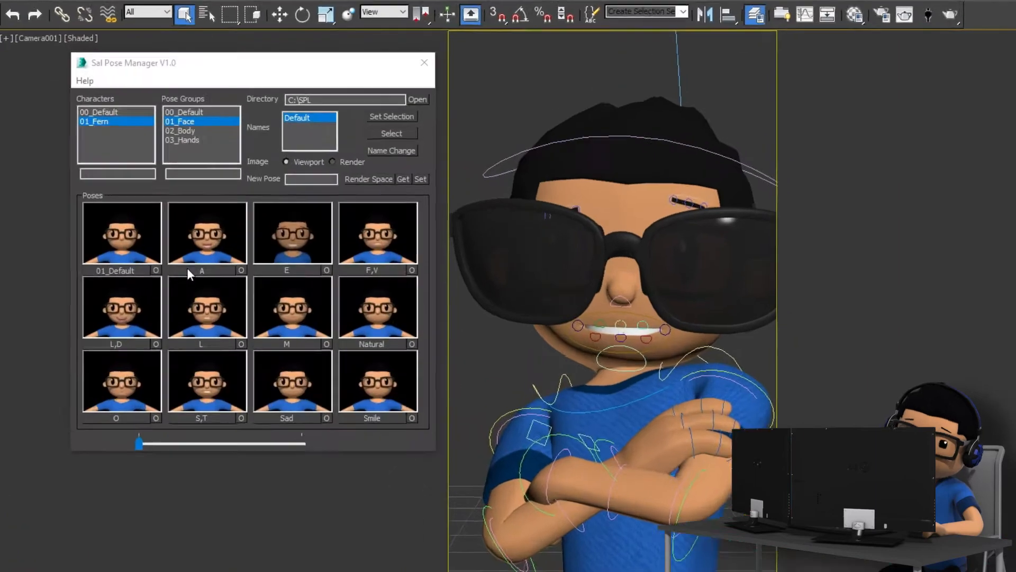
left_click(217, 231)
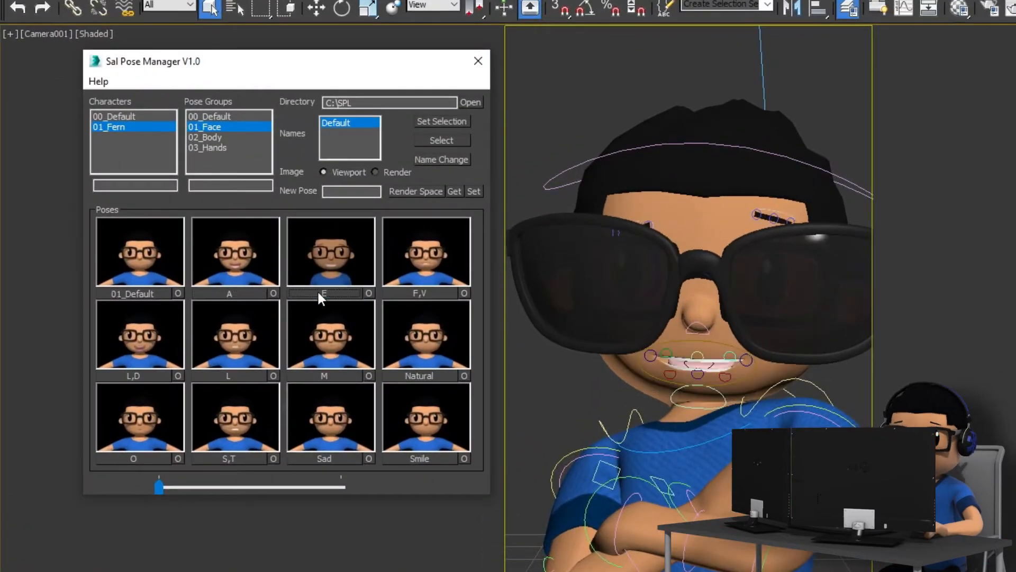
left_click(422, 294)
left_click(347, 377)
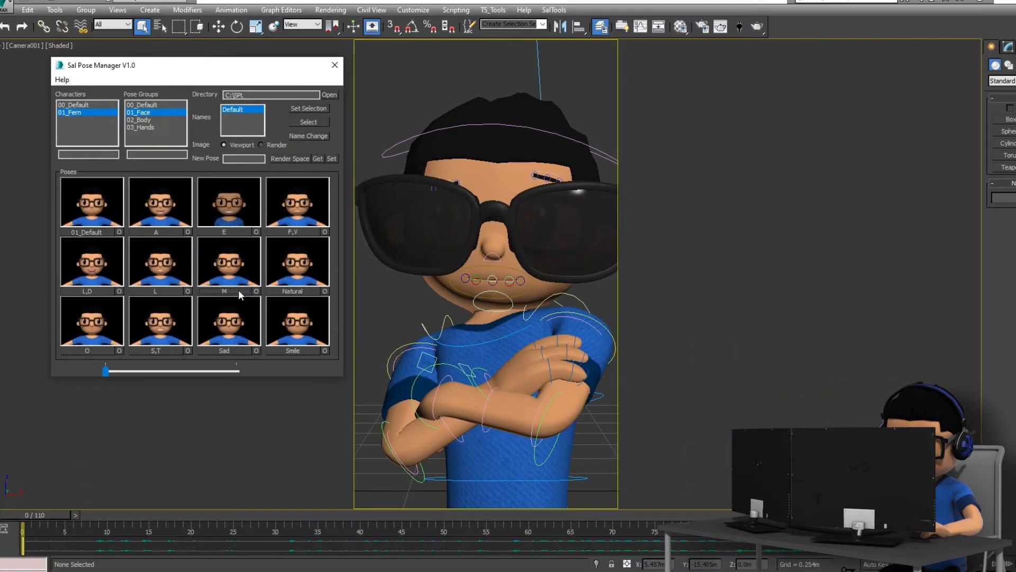
left_click(167, 292)
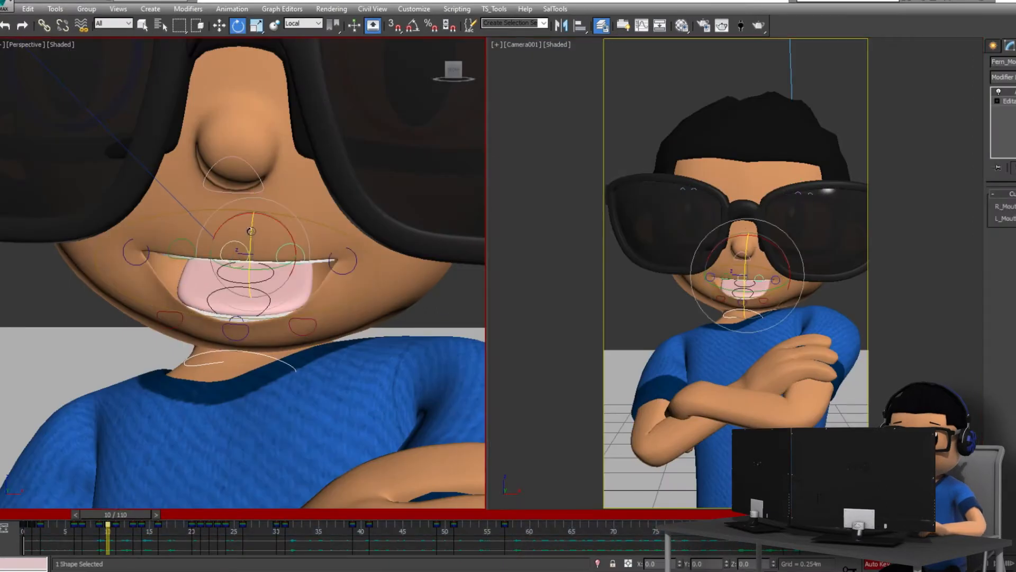
Step: Rotate the jaw control at frame 10 and copy the lip controls' key to frame 18
left_click_drag(252, 231, 254, 271)
left_click(329, 305)
left_click_drag(115, 529, 176, 530, "shift")
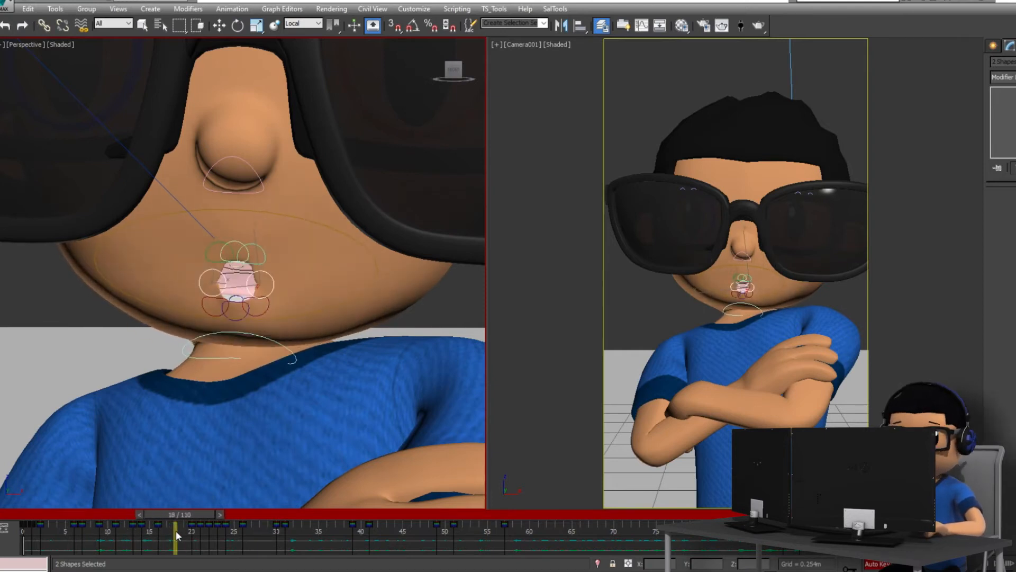
Step: Rotate the jaw open at frame 18 and shift the surrounding lip controls' keys one frame earlier
key("ctrl+a")
key("e")
left_click(254, 243)
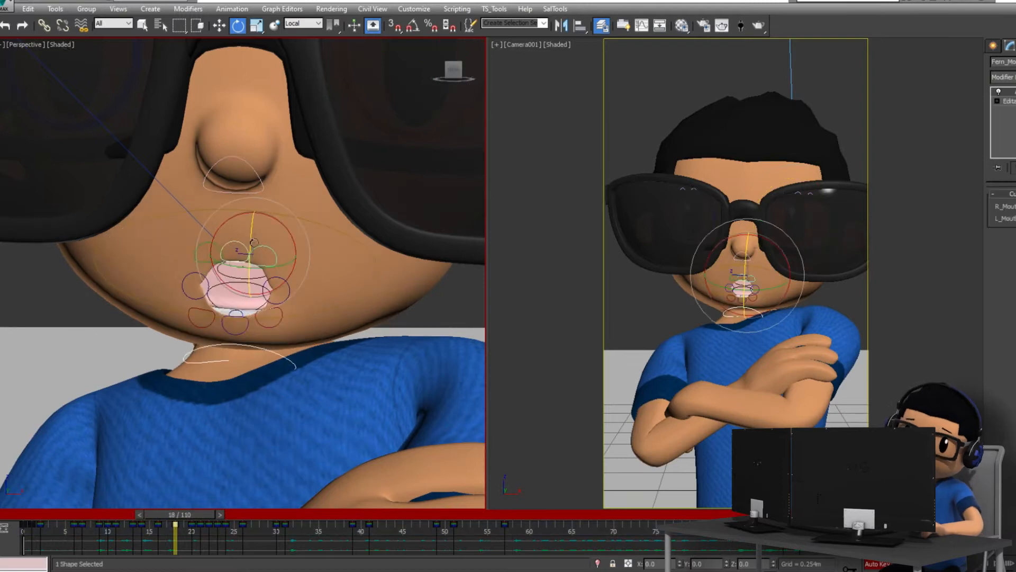
left_click(277, 320, "ctrl")
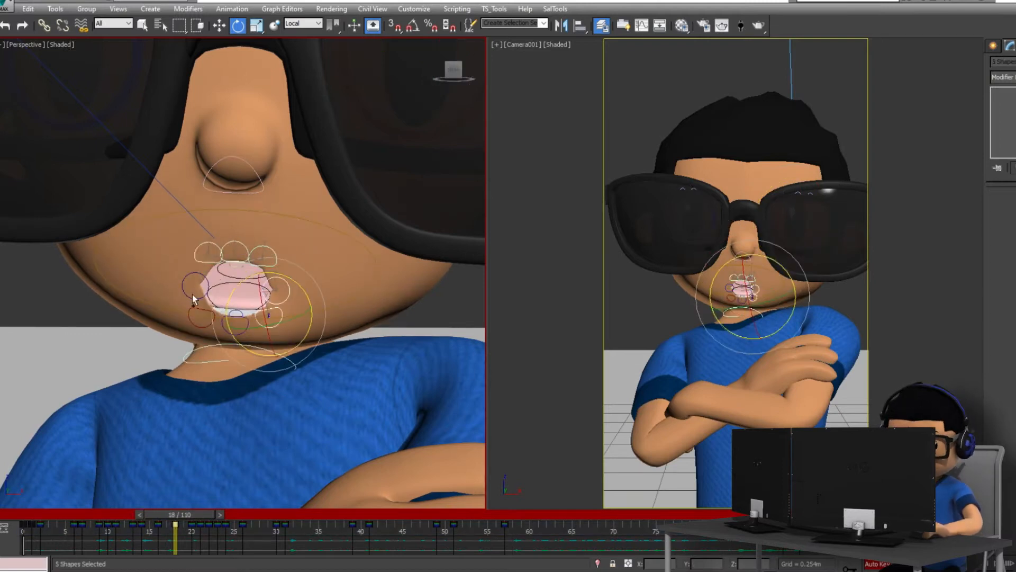
left_click_drag(175, 526, 167, 526)
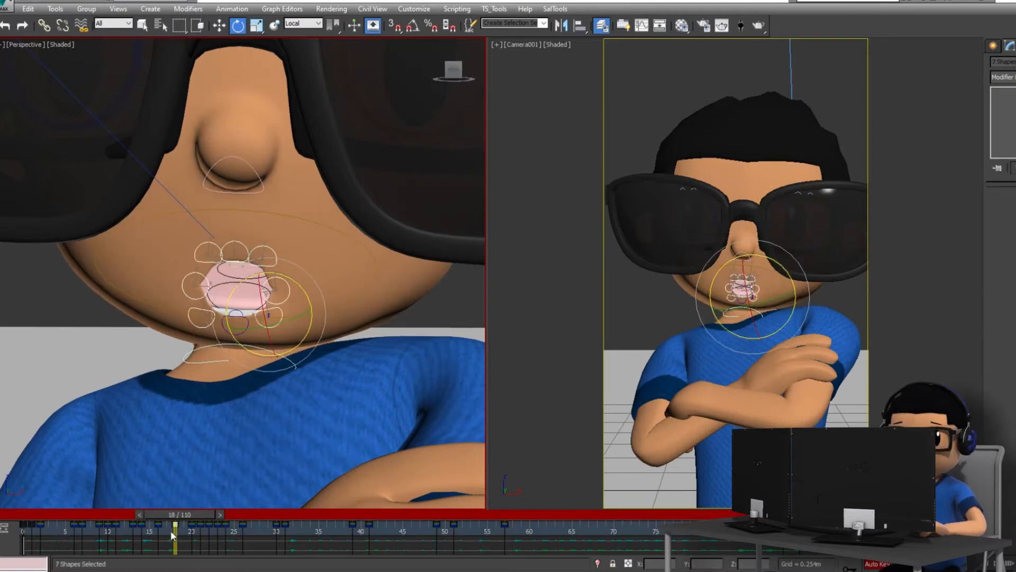
left_click(261, 287)
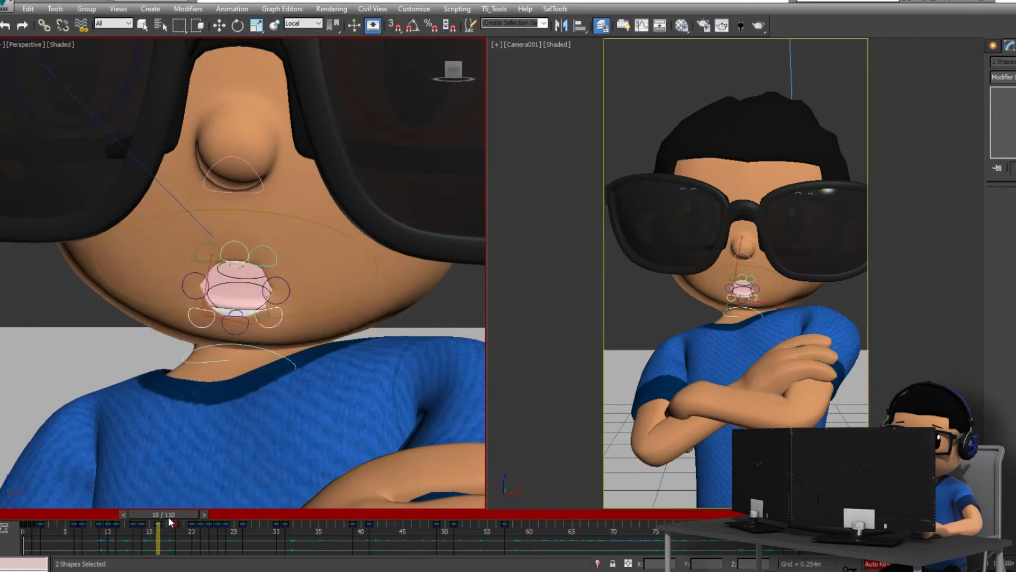
Step: Rotate the jaw control to open the rounded mouth around frame 16
left_click(265, 347)
key("e")
left_click_drag(251, 265, 254, 290)
Step: Adjust the jaw, lower lip and upper lip controls of the rounded mouth shape at frame 21
left_click_drag(179, 514, 210, 529)
left_click(69, 386)
key("e")
left_click(210, 299)
left_click(259, 305, "ctrl")
key("r")
left_click(234, 248)
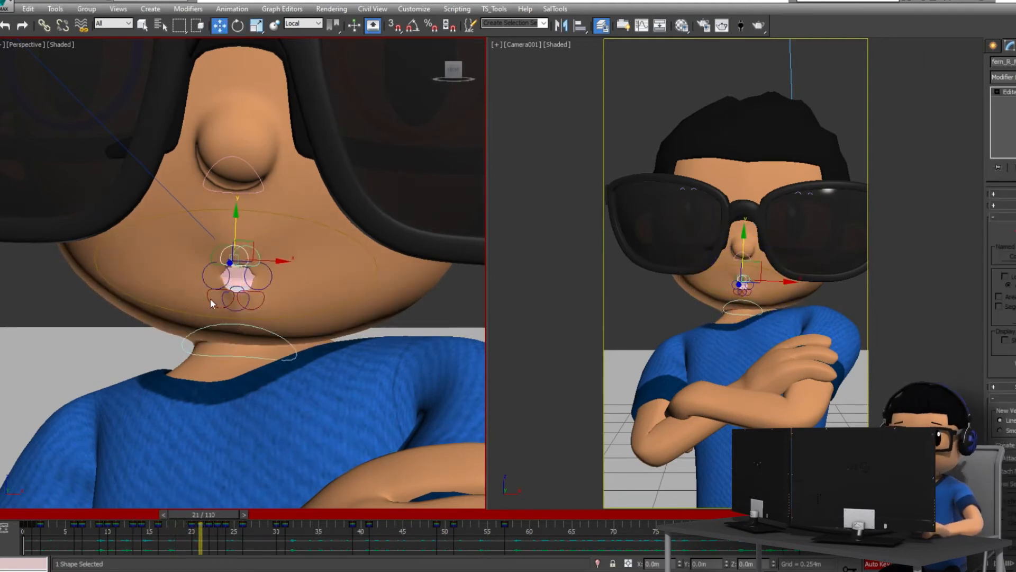
key("ctrl+a")
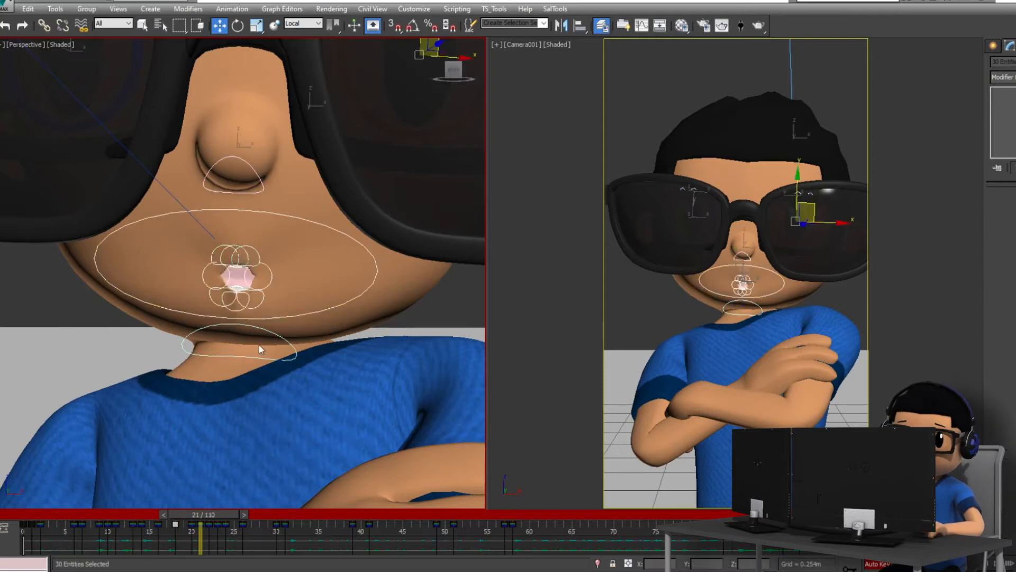
Step: Tilt the whole mouth control about -10 degrees around Z at frame 22
mouse_move(211, 516)
left_mouse_down()
mouse_move(139, 518)
mouse_move(228, 516)
left_mouse_up()
left_click(271, 212)
key("e")
left_click_drag(271, 225, 263, 245)
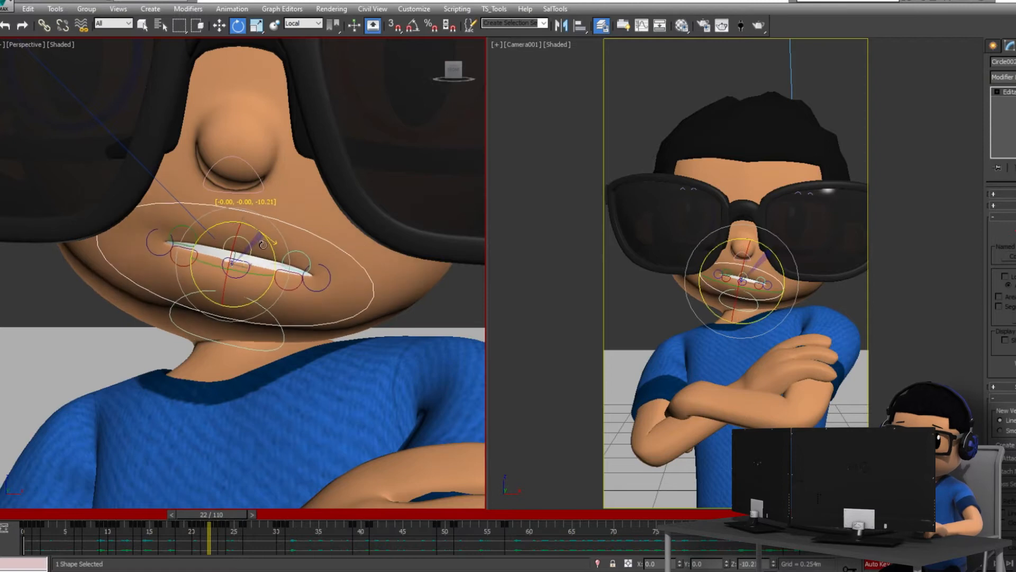
left_click_drag(90, 516, 3, 515)
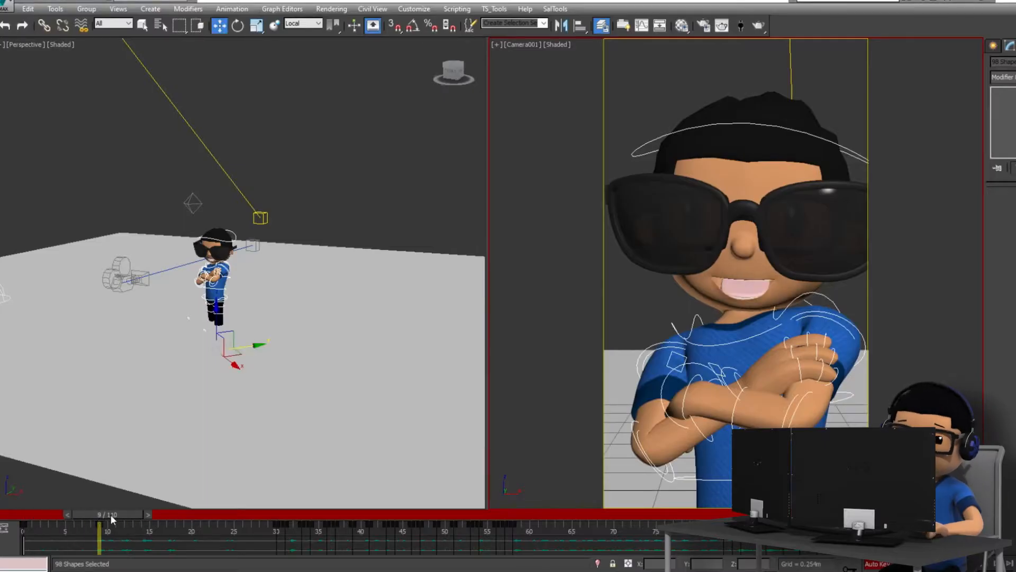
Step: Key all body controls at frame 9 and rotate the head back by about -3.5 degrees around X
left_click_drag(129, 519, 107, 516)
key("k")
left_click(772, 127)
key("e")
left_click_drag(747, 286, 747, 273)
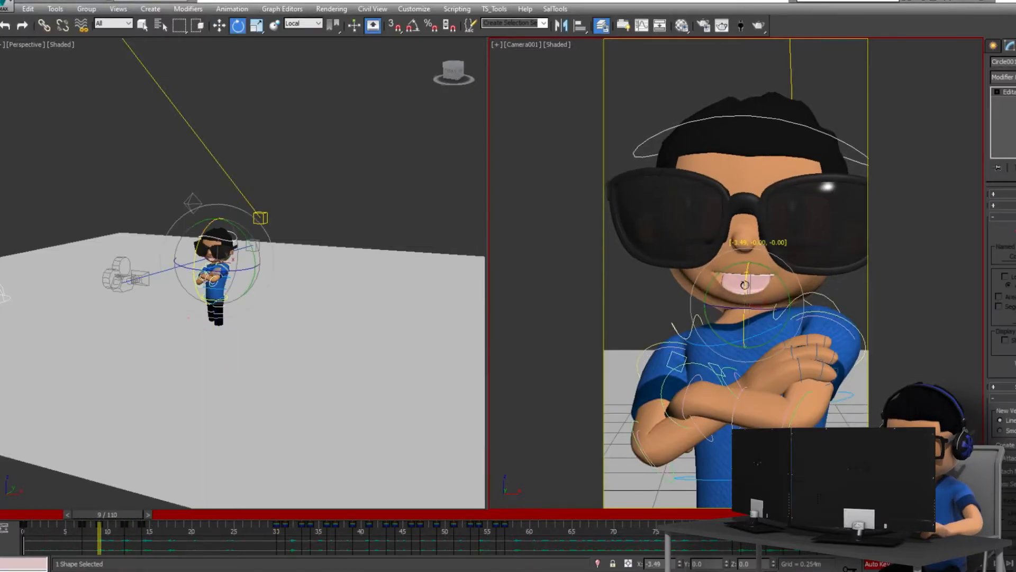
Step: Move the hips control slightly down at frame 9
scroll(211, 286, "up", 5)
left_click(187, 311)
key("w")
left_click_drag(215, 266, 214, 270)
Step: Rotate the head control to nod the head down at frame 12
left_click_drag(119, 515, 143, 516)
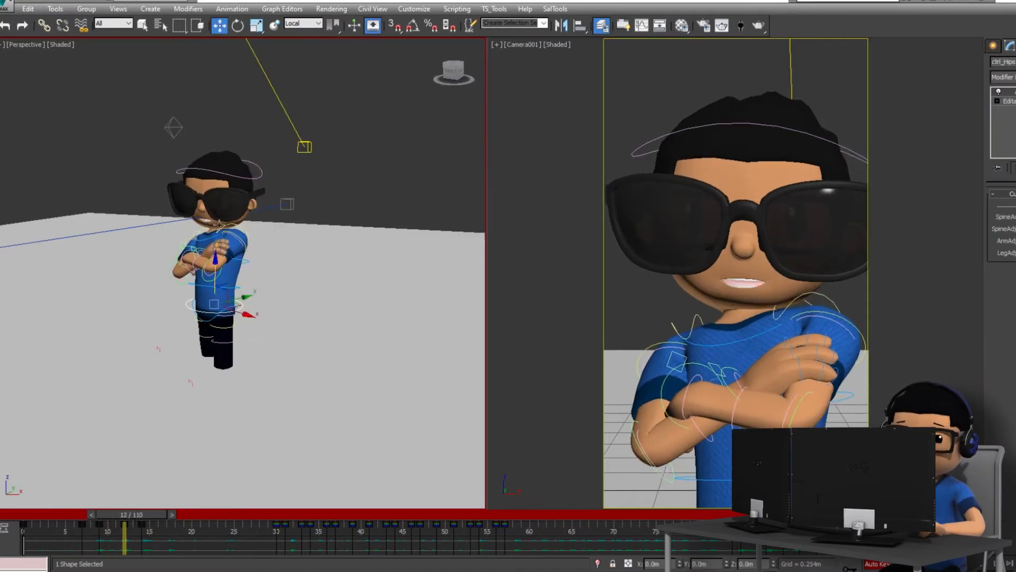
left_click(183, 171)
key("e")
left_click_drag(201, 200, 201, 208)
Step: Shift the hips control at frame 12 and ready the chest control for rotation
left_click(187, 308)
key("w")
left_click_drag(214, 263, 204, 258)
left_click(245, 262)
key("e")
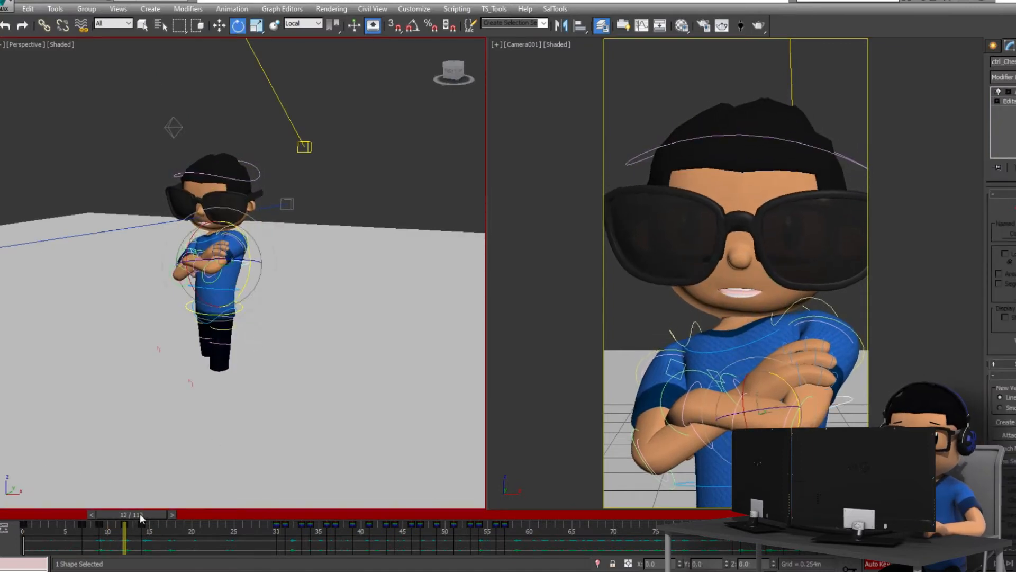
Step: Set keys on all body controls just past frame 20
left_click_drag(142, 514, 225, 515)
key("ctrl+a")
key("k")
key("k")
Step: Move the hips control slightly down at frame 20
left_click_drag(214, 514, 198, 514)
left_click(187, 307)
key("w")
left_click_drag(215, 261, 214, 264)
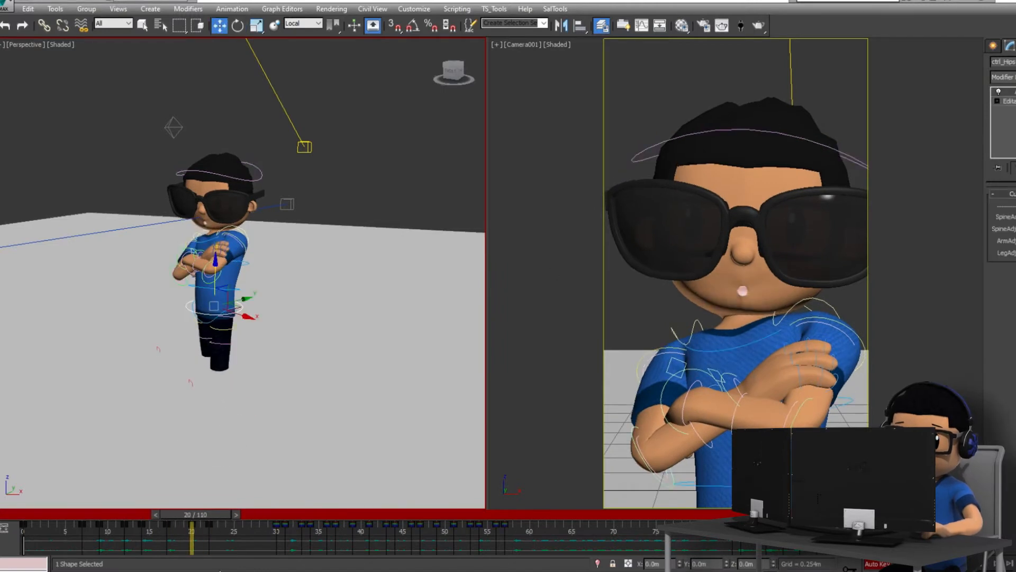
Step: Rotate the head control slightly down at frame 20
mouse_move(218, 516)
left_mouse_down()
mouse_move(188, 519)
mouse_move(218, 517)
left_mouse_up()
left_click(859, 163)
key("e")
left_click_drag(744, 281, 745, 289)
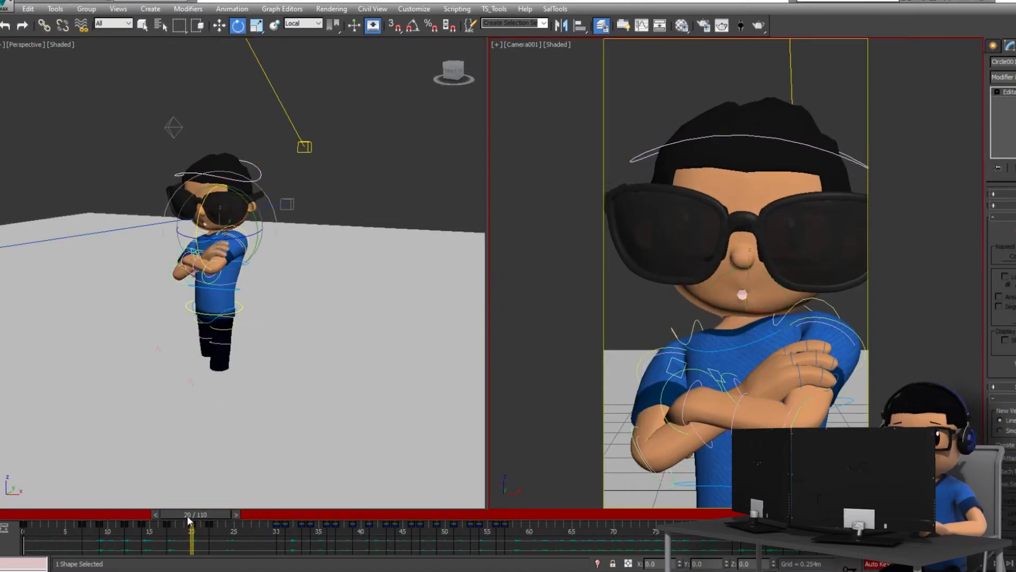
Step: At frame 24, rotate the left upper arm out of the crossed pose so the forearm rises beside the face
left_click_drag(188, 520, 216, 520)
key("ctrl+a")
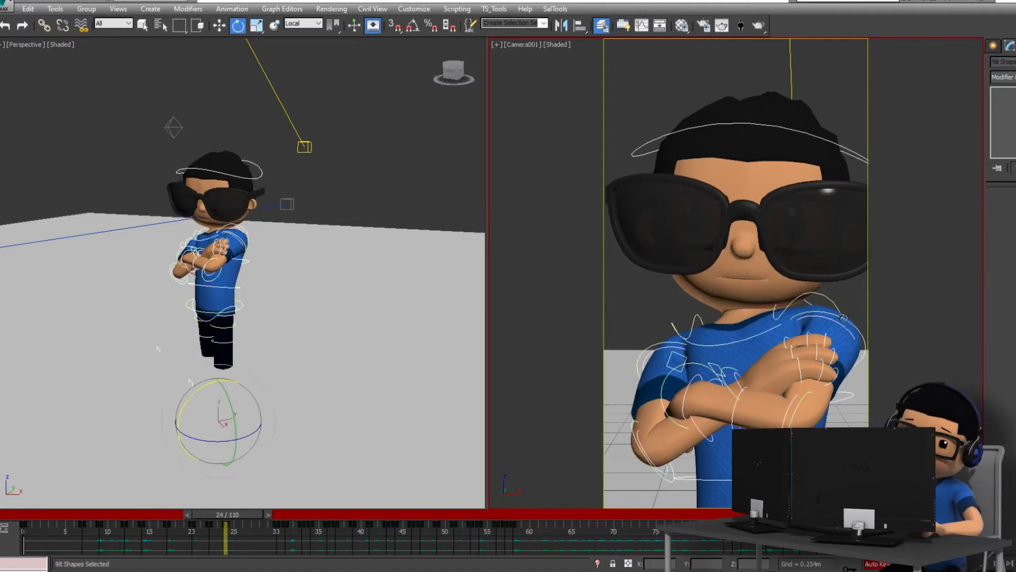
left_click(844, 317)
left_click_drag(765, 254, 810, 339)
middle_click_drag(248, 265, 224, 262, "alt")
scroll(224, 262, "up", 5)
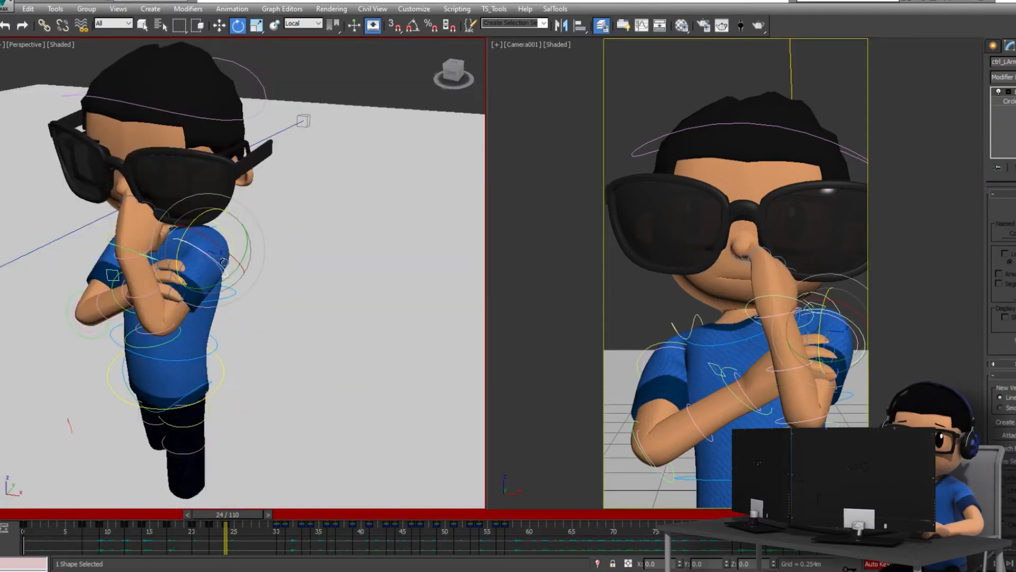
left_click_drag(224, 262, 277, 277)
middle_click_drag(277, 277, 176, 300, "alt")
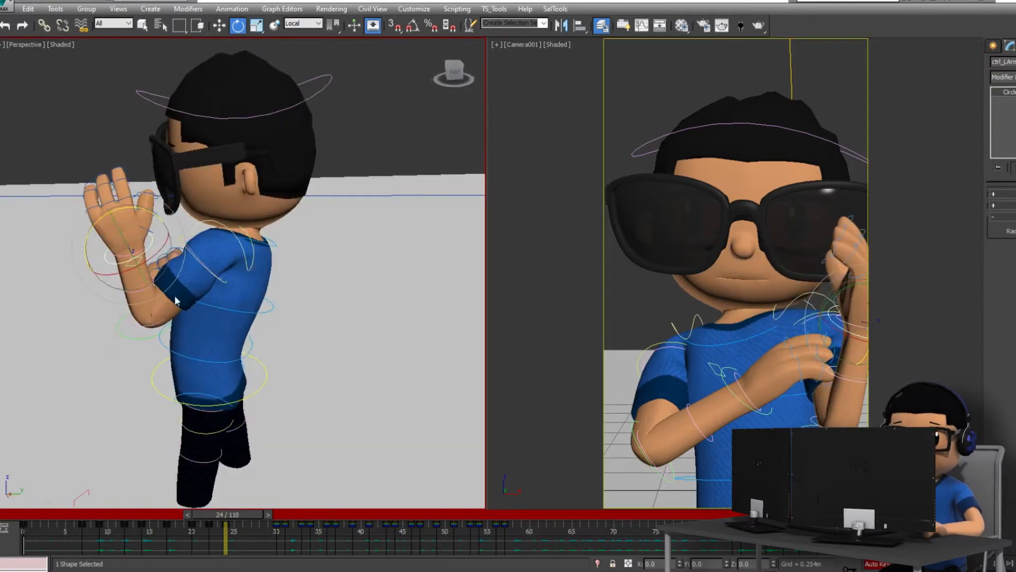
Step: Rotate the left wrist at frame 24, turning it about 15 degrees around Z toward the sunglasses
left_click_drag(176, 300, 136, 278)
middle_click_drag(227, 303, 217, 299, "alt")
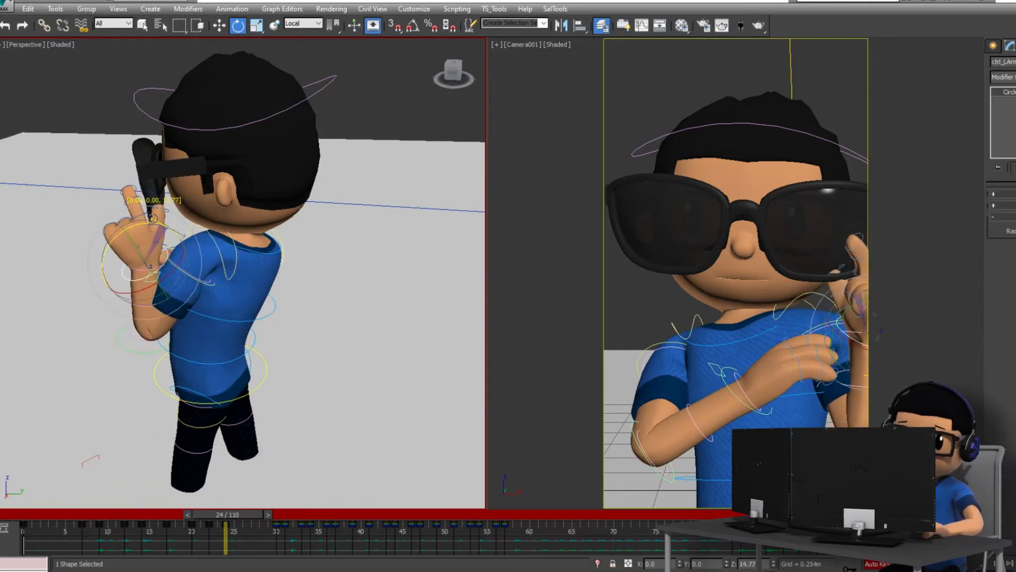
left_click_drag(153, 218, 155, 219)
middle_click_drag(212, 296, 188, 268, "alt")
Step: Rotate the left shoulder and upper arm controls to bring the left hand to the sunglasses' temple
left_click(186, 275)
left_click_drag(174, 241, 135, 286)
left_click(82, 306)
middle_click_drag(249, 278, 249, 324, "alt")
left_click(224, 275)
left_click_drag(211, 217, 198, 225)
middle_click_drag(201, 227, 228, 264, "alt")
left_click_drag(228, 265, 235, 272)
Step: Rotate the left elbow control to fit the forearm and hand against the sunglasses' frame
left_click(106, 313)
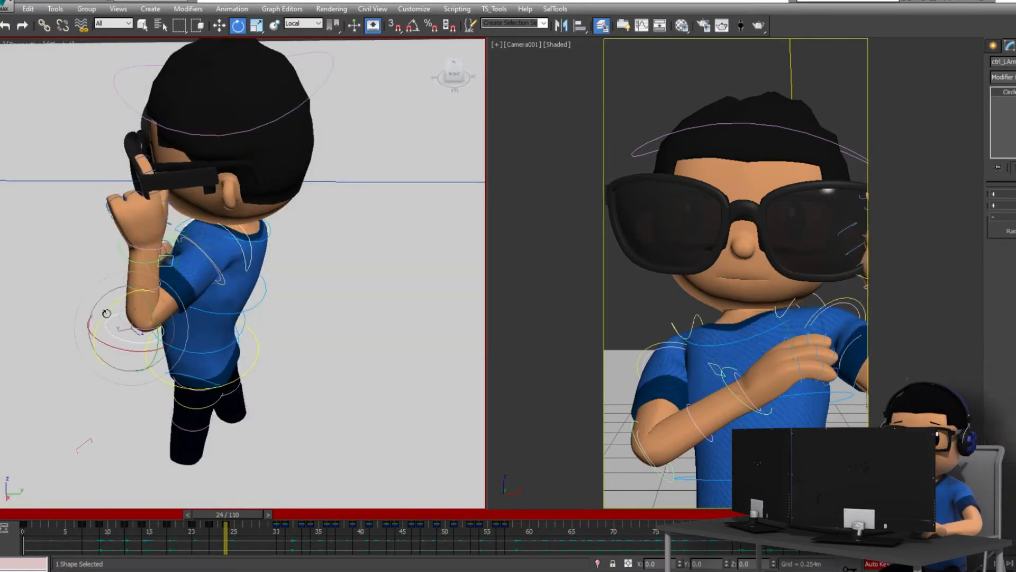
left_click_drag(101, 311, 99, 293)
middle_click_drag(98, 293, 74, 267, "alt")
left_click_drag(85, 284, 105, 304)
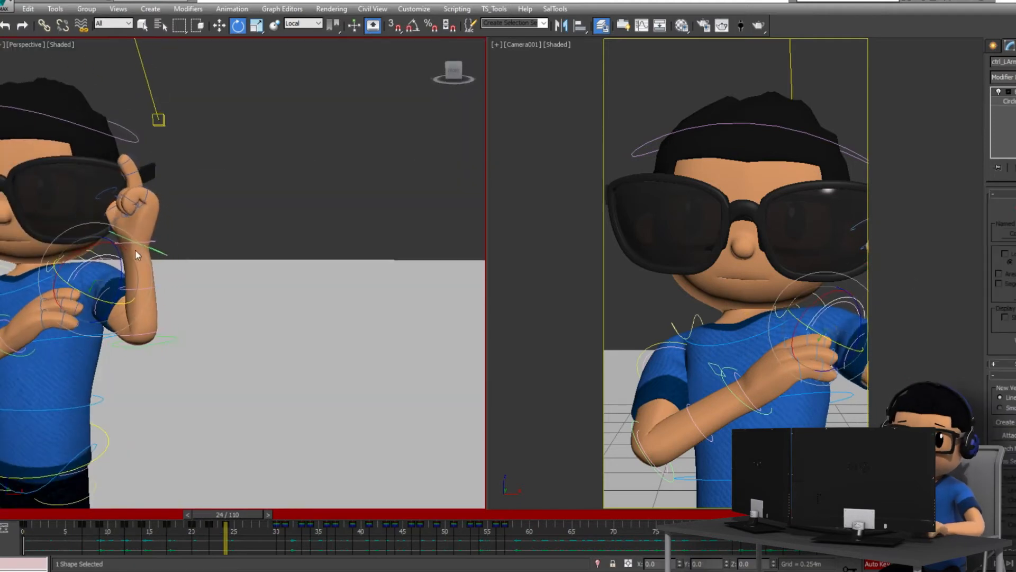
Step: Rotate the right wrist at frame 24 so the hand drops away from the left arm
left_click(174, 246)
middle_click_drag(173, 224, 233, 281, "alt")
left_click(120, 191)
left_click(126, 270)
left_click_drag(101, 283, 99, 256)
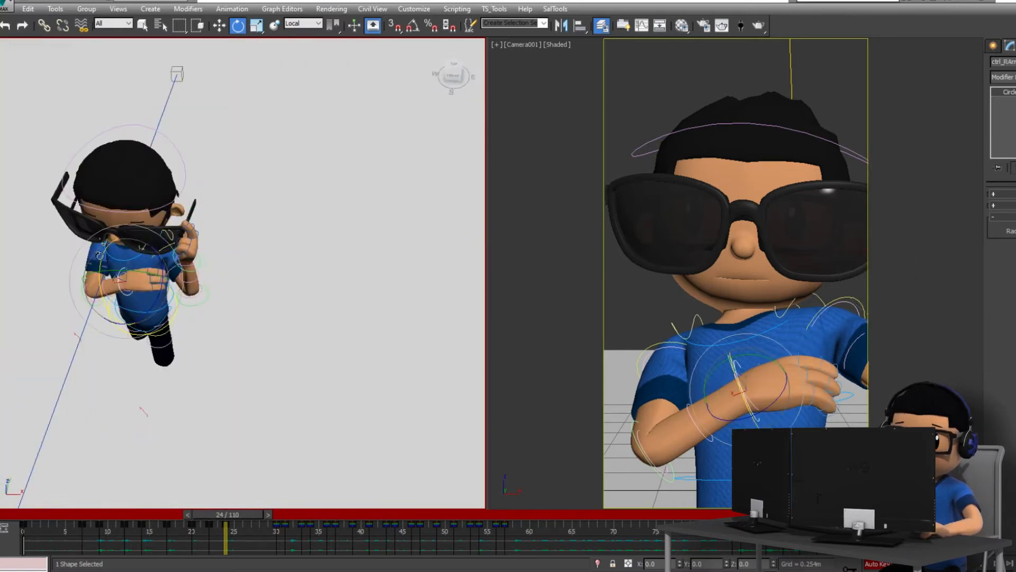
middle_click_drag(317, 450, 326, 376, "alt")
Step: Compare the arm pose at frame 25 and rotate the chest control at frame 24
key("ctrl+a")
mouse_move(238, 514)
left_mouse_down()
mouse_move(214, 510)
mouse_move(246, 512)
mouse_move(150, 520)
mouse_move(237, 528)
left_mouse_up()
left_click(214, 247)
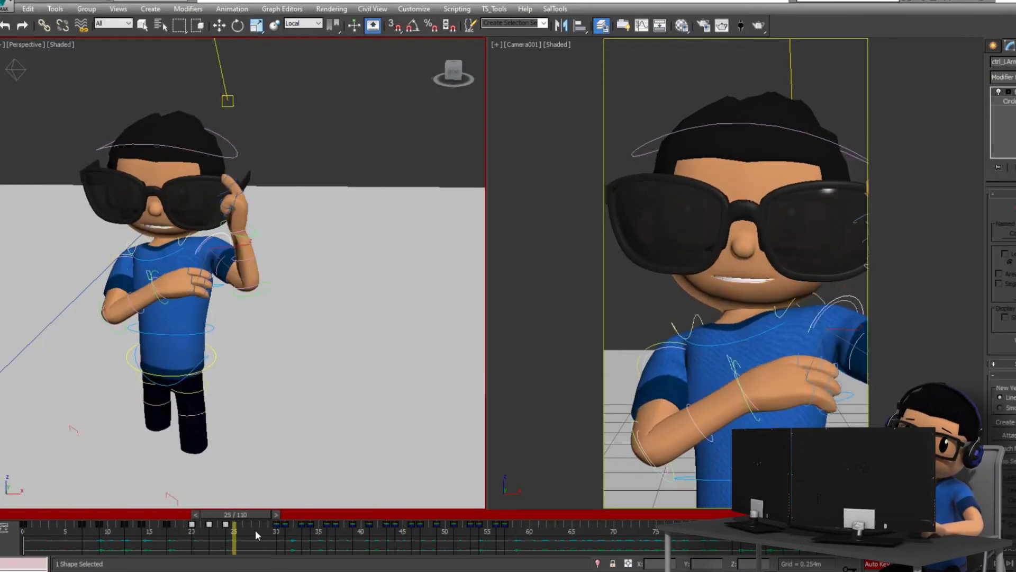
key("e")
middle_click_drag(286, 403, 222, 306, "alt")
left_click(180, 249)
left_click_drag(205, 275, 194, 254)
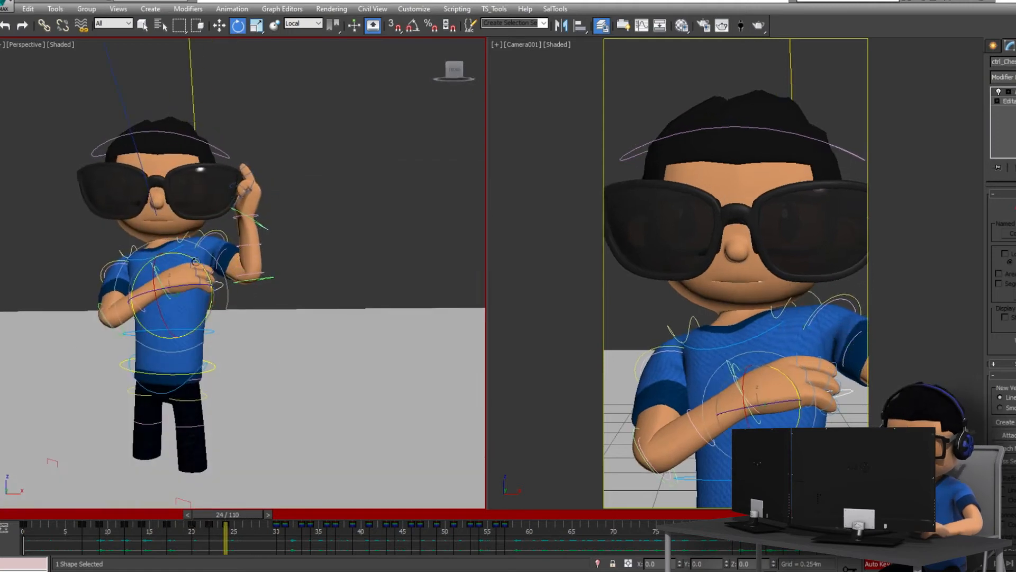
Step: Rotate the right shoulder and right wrist controls at frame 24 to lower the arm across the belly
left_click(196, 236)
left_click(181, 282)
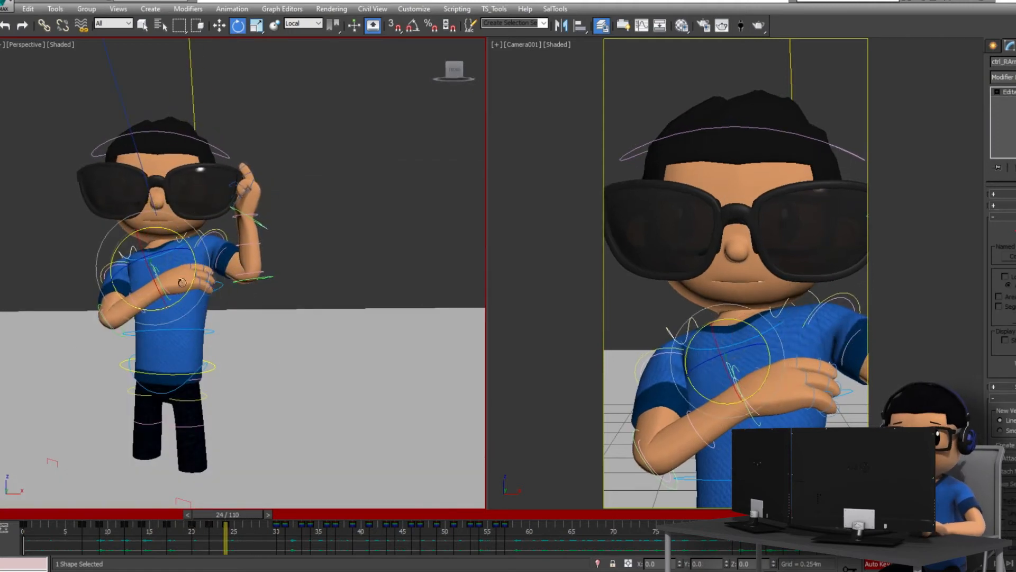
left_click(668, 347)
left_click_drag(649, 342, 643, 368)
left_click(728, 395)
left_click_drag(760, 371, 773, 403)
Step: Rotate the right elbow control and refine the right shoulder's rotation at frame 24
left_click(645, 466)
left_click_drag(681, 446, 688, 458)
left_click(677, 357)
left_click_drag(673, 344, 688, 342)
left_click(729, 410)
Step: Select all the controls at frame 25, pick their key at frame 30, and select the left hand control for rotation
mouse_move(228, 514)
left_mouse_down()
mouse_move(250, 528)
mouse_move(233, 513)
mouse_move(267, 517)
mouse_move(232, 513)
mouse_move(271, 525)
mouse_move(240, 534)
mouse_move(253, 524)
mouse_move(234, 513)
left_mouse_up()
key("ctrl+a")
left_click(278, 527)
key("e")
left_click(219, 194)
left_click(211, 195)
Step: Rotate the left wrist at frame 26 to follow the sunglasses
mouse_move(234, 513)
left_mouse_down()
mouse_move(254, 515)
mouse_move(217, 515)
mouse_move(248, 523)
left_mouse_up()
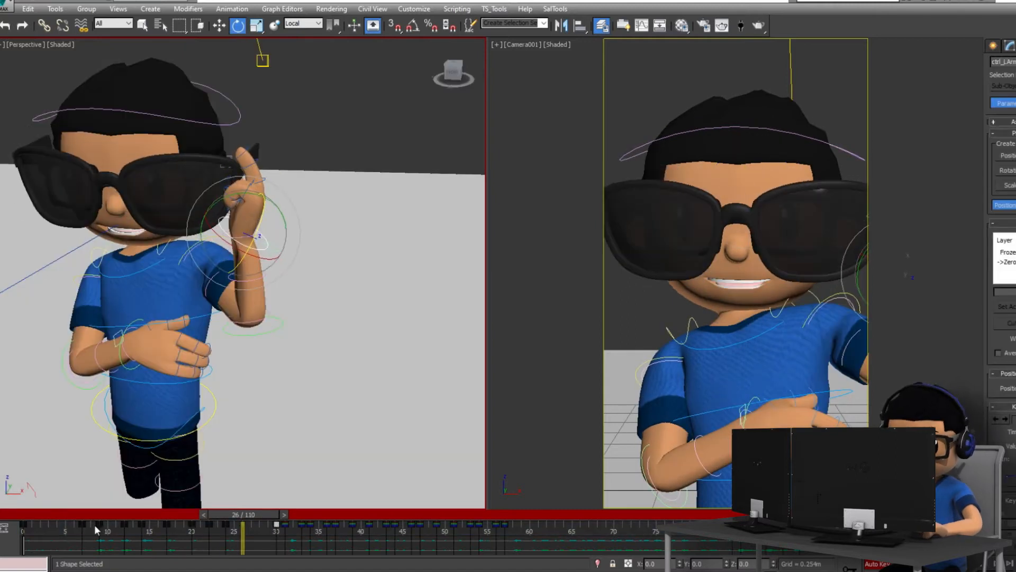
key("w")
key("e")
left_click_drag(247, 193, 268, 202)
middle_click_drag(268, 202, 260, 238, "alt")
Step: Rotate the left upper arm at frame 26 to pull the hand along with the lowered sunglasses
left_click(202, 228)
left_click_drag(199, 225, 206, 217)
middle_click_drag(206, 228, 212, 190, "alt")
left_click_drag(194, 227, 191, 305)
Step: Adjust the head and upper-body rotation at frame 26 and select all the controls
left_click(228, 89)
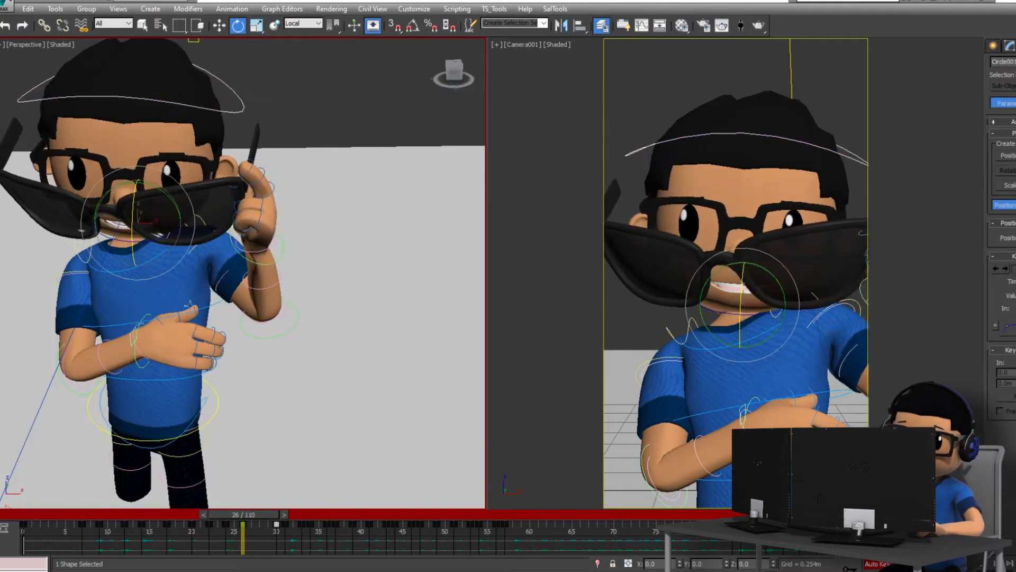
left_click(191, 305)
left_click_drag(142, 275, 159, 328)
mouse_move(257, 265)
middle_mouse_down("alt")
mouse_move(279, 224)
mouse_move(265, 265)
middle_mouse_up("alt")
left_click(219, 280)
mouse_move(257, 515)
left_mouse_down()
mouse_move(242, 516)
mouse_move(292, 517)
mouse_move(244, 513)
left_mouse_up()
key("e")
key("ctrl+a")
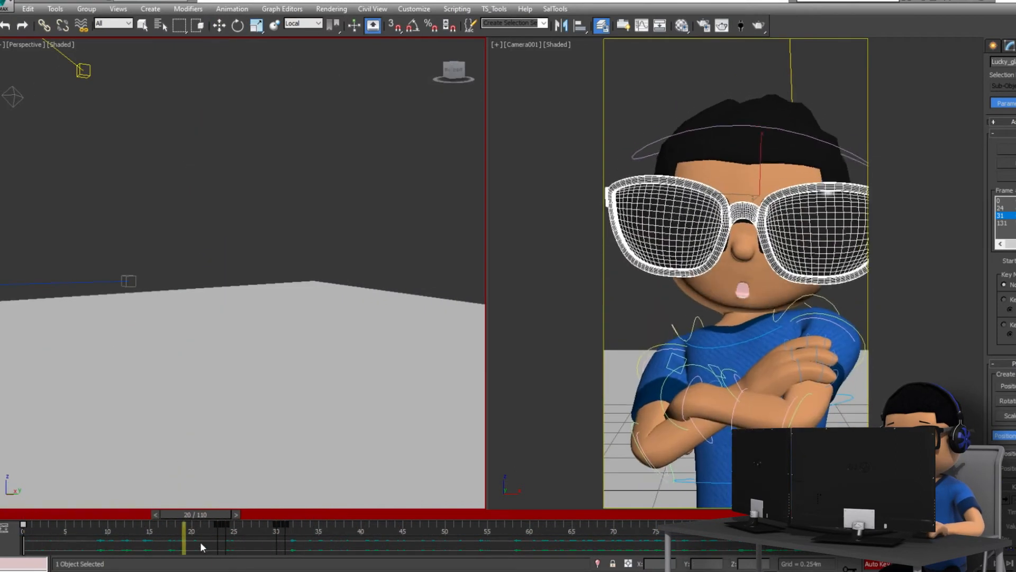
Step: Review the animation across the timeline in the maximized camera view and open the graph editor
left_click(826, 71)
key("alt+w")
left_click_drag(196, 515, 393, 545)
left_click(520, 124)
key("w")
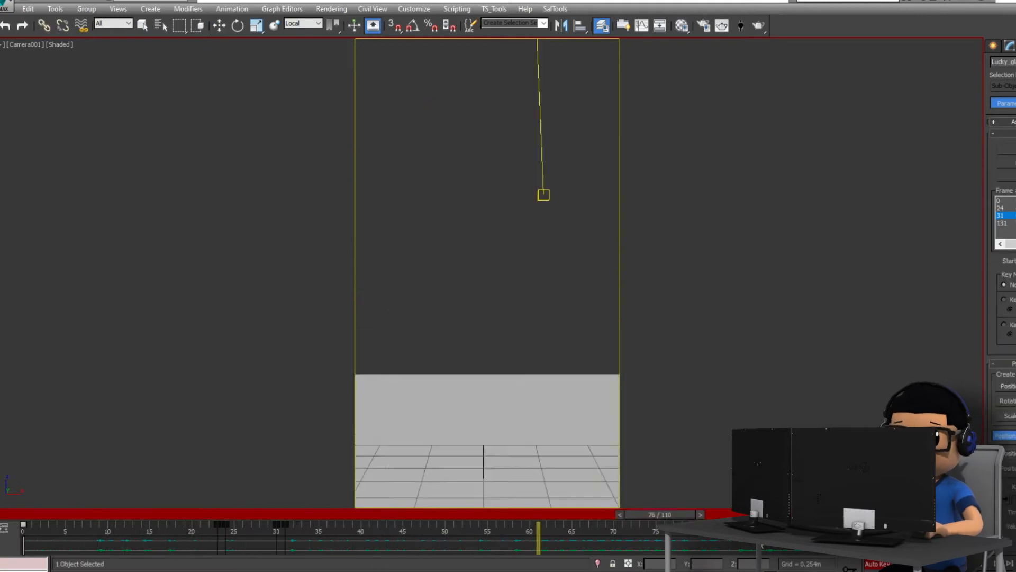
left_click(282, 9)
left_click(297, 22)
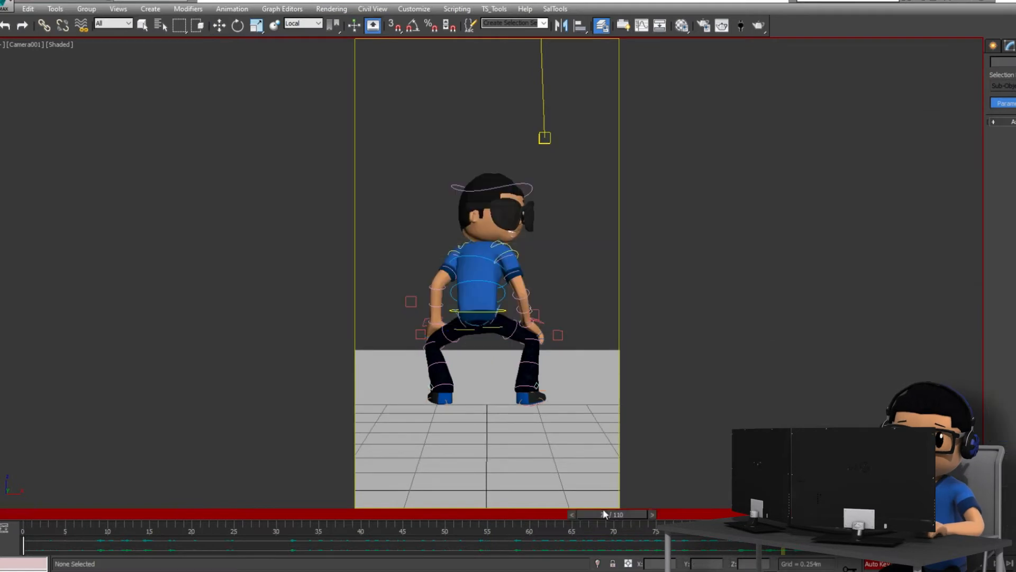
left_click_drag(602, 513, 304, 520)
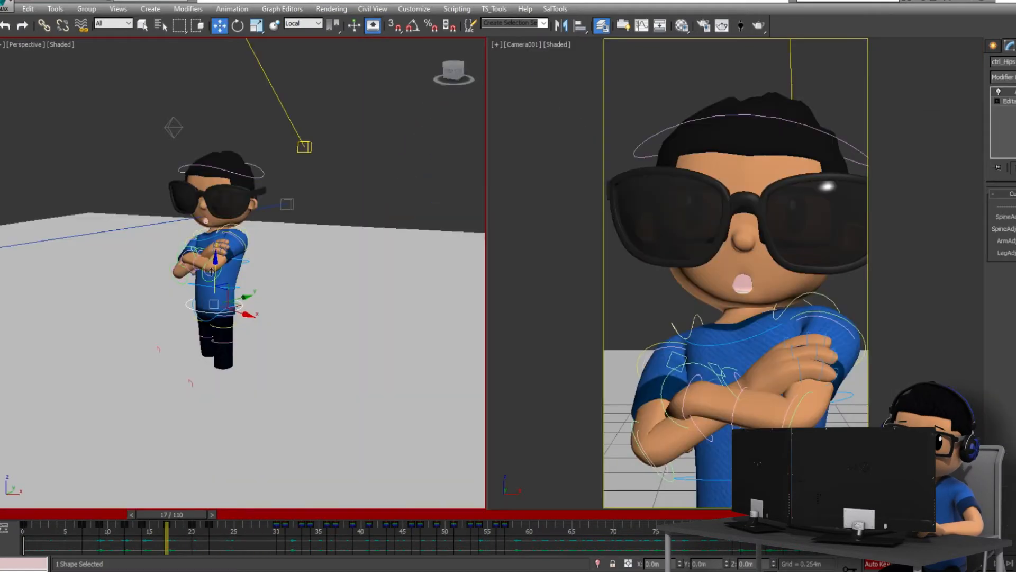
Step: Rotate the chest control at frame 17 and scrub back slightly to check the motion
left_click(762, 392)
key("e")
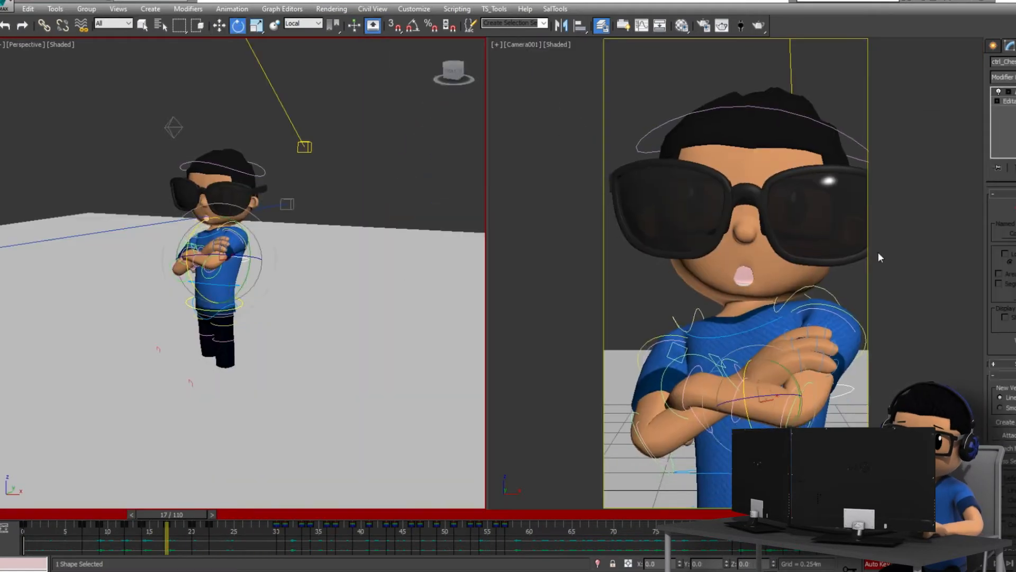
mouse_move(202, 510)
left_mouse_down()
mouse_move(187, 510)
mouse_move(195, 513)
left_mouse_up()
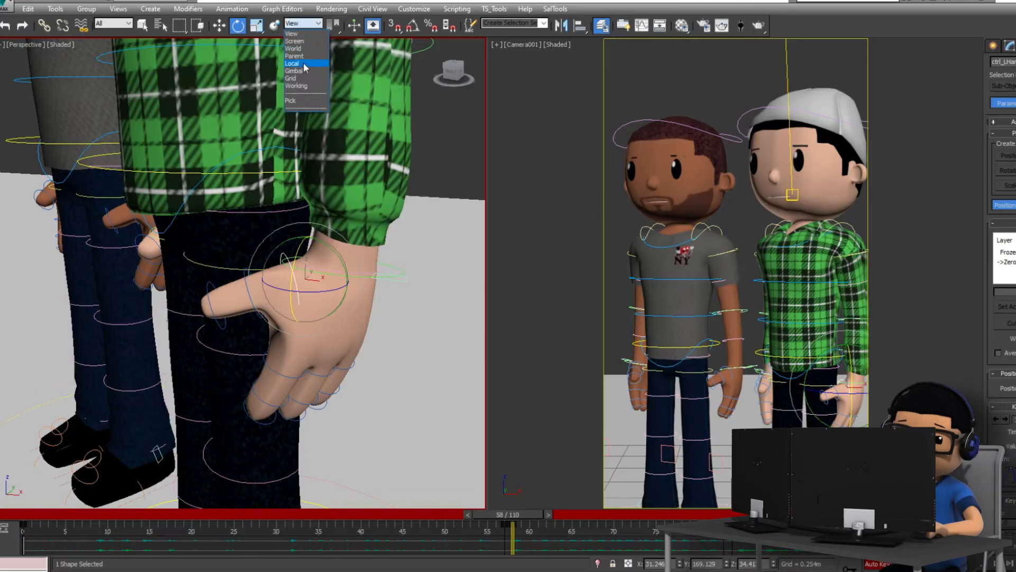
Step: Rotate the green-shirted character's left hand and thumb at frame 58, using the Local coordinate system
left_click_drag(318, 276, 343, 287)
middle_click_drag(350, 302, 388, 317, "alt")
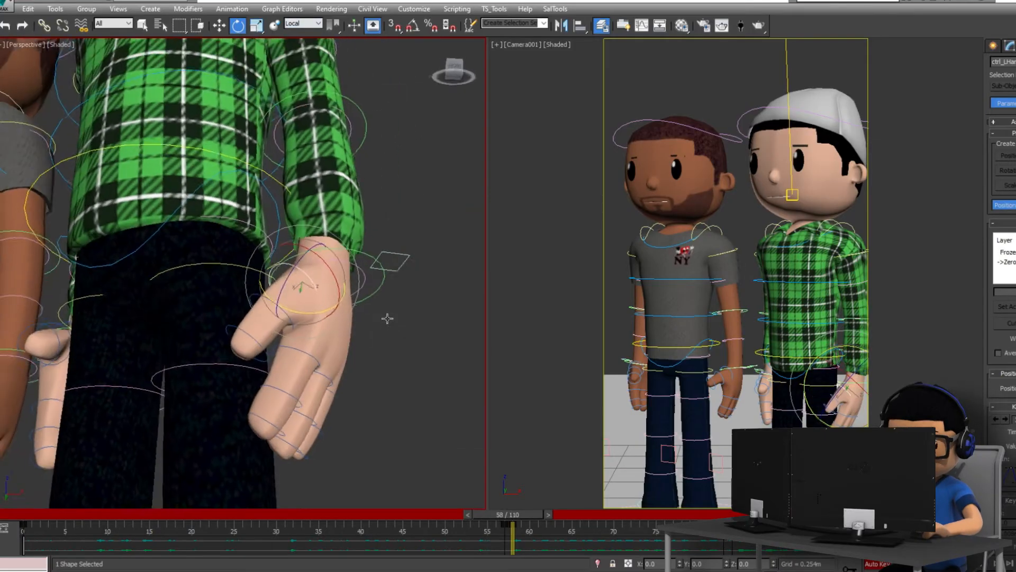
left_click(281, 285)
left_click(265, 301, "ctrl")
left_click_drag(281, 286, 288, 297)
middle_click_drag(318, 317, 338, 297, "alt")
Step: Bend the fingers of the green-shirted character's left hand into a relaxed pose
left_click(332, 366)
left_click(365, 385, "ctrl")
double_click(366, 385)
mouse_move(382, 342)
left_mouse_down()
mouse_move(389, 356)
mouse_move(367, 339)
left_mouse_up()
double_click(345, 373)
double_click(318, 359)
middle_click_drag(328, 321, 375, 346, "alt")
left_click(376, 346)
Step: Rotate the thumb of the green-shirted character's right hand into a relaxed pose
middle_click_drag(132, 333, 275, 339, "alt")
scroll(215, 337, "down", 5)
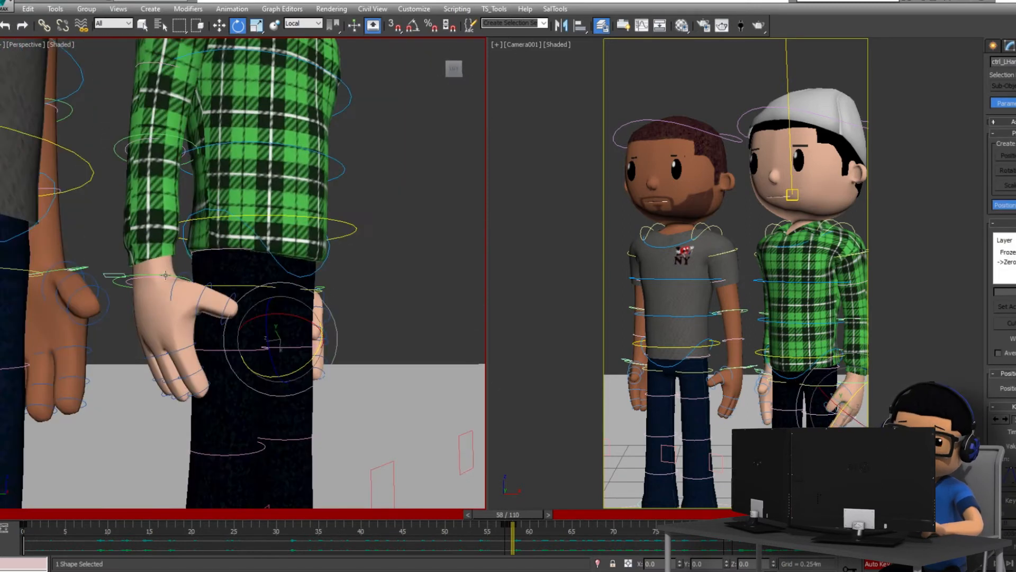
double_click(175, 283)
left_click_drag(188, 276, 198, 287)
scroll(182, 358, "up", 3)
middle_click_drag(190, 358, 198, 302, "alt")
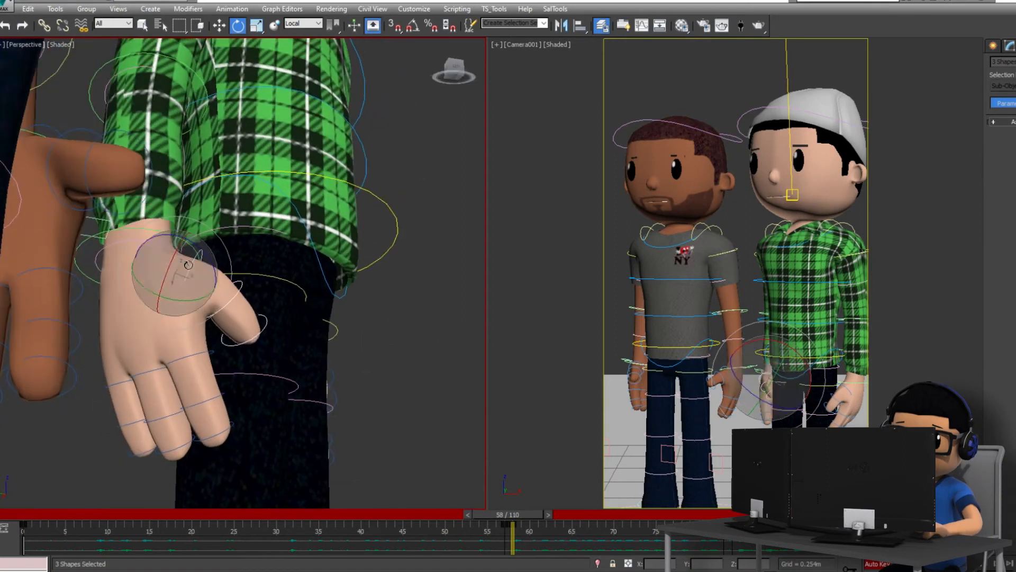
left_click(187, 263)
left_click_drag(189, 301, 175, 301)
Step: Select the finger controls of the green-shirted character's right hand and curl the fingers slightly
left_click_drag(106, 383, 185, 365)
double_click(141, 372)
double_click(180, 361)
middle_click_drag(185, 365, 144, 390, "alt")
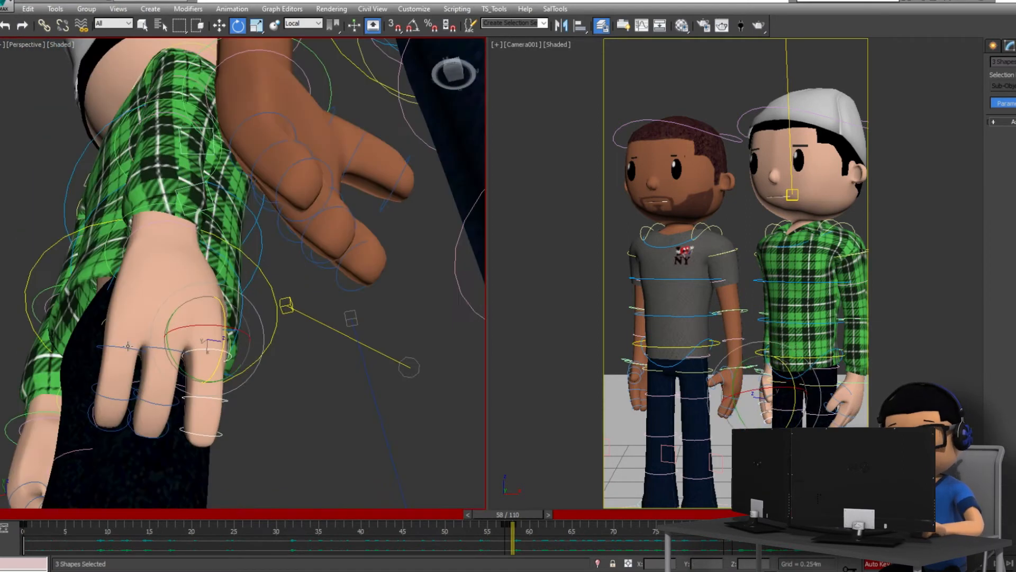
left_click(128, 347)
left_click_drag(89, 354, 94, 361)
left_click(200, 349)
left_click_drag(170, 355, 177, 365)
Step: Reposition the green-shirted character's right foot and turn it outward
scroll(186, 365, "down", 10)
middle_click_drag(185, 364, 222, 479, "alt")
left_click(212, 480)
key("w")
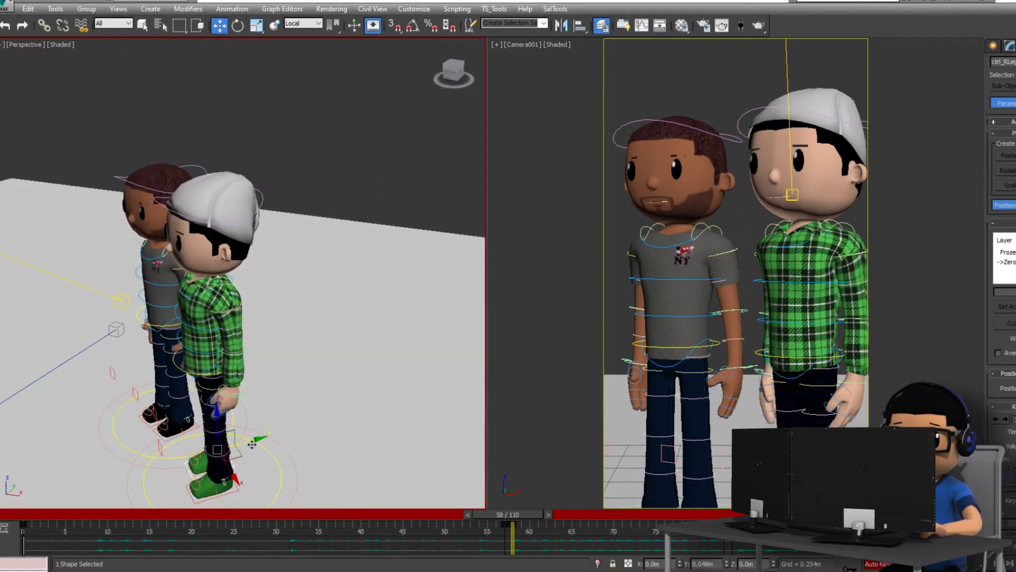
left_click_drag(215, 479, 212, 479)
middle_click_drag(213, 477, 303, 441, "alt")
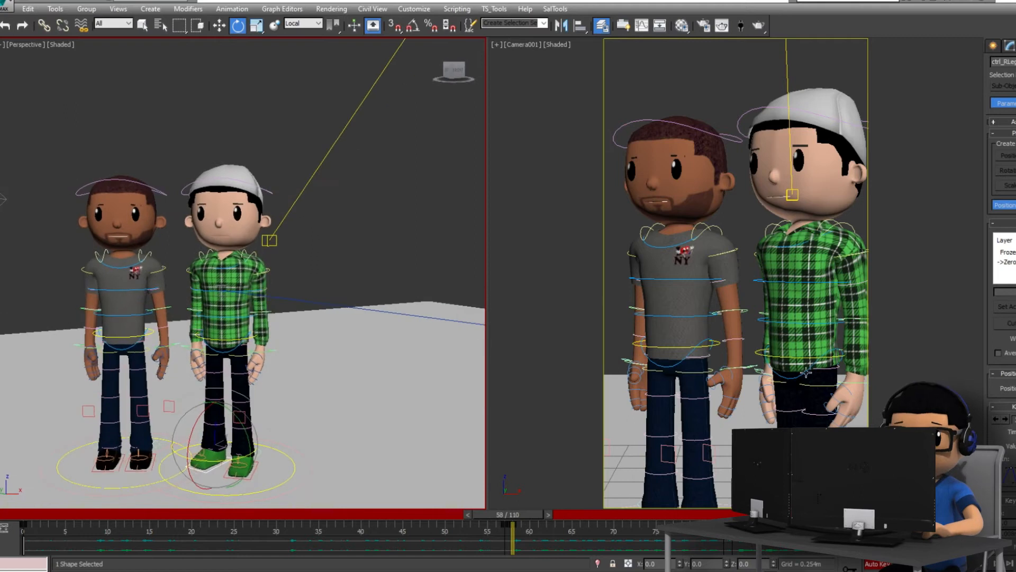
Step: Rotate the green-shirted character's hips slightly and tilt his head
left_click(807, 358)
left_click_drag(780, 338, 783, 328)
left_click(798, 107)
left_click_drag(780, 191, 795, 183)
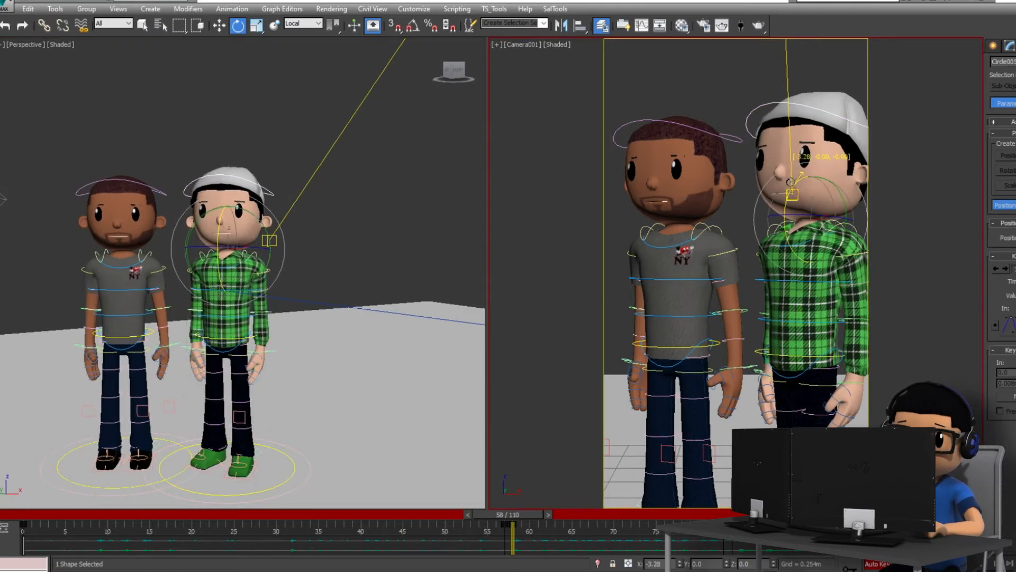
Step: Adjust the green-shirted character's left foot placement and turn his head further toward the camera
scroll(211, 302, "up", 3)
scroll(223, 328, "down", 4)
middle_click_drag(222, 328, 254, 392, "alt")
left_click(277, 483)
key("w")
left_click(803, 113)
key("e")
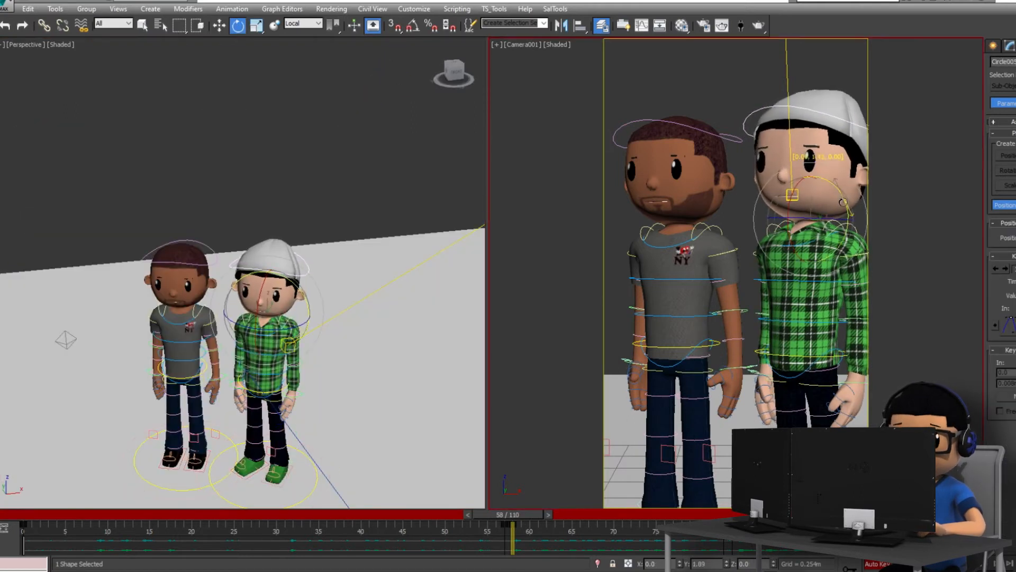
Step: Rotate the green-shirted character's left forearm and upper arm into a relaxed standing pose
scroll(380, 305, "up", 4)
left_click(388, 293)
left_click_drag(367, 273, 368, 290)
left_click_drag(402, 256, 398, 248)
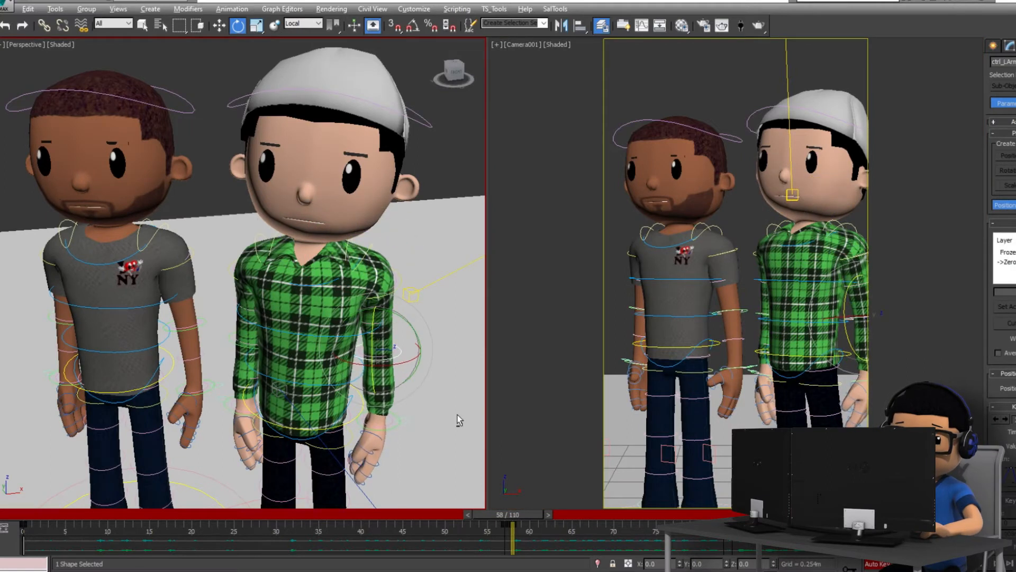
scroll(459, 421, "down", 4)
middle_click_drag(459, 420, 375, 445, "alt")
left_click(350, 298)
left_click_drag(343, 280, 345, 290)
Step: Rotate the green-shirted character's right upper arm slightly away from his body
scroll(297, 297, "up", 4)
middle_click_drag(154, 328, 226, 290, "alt")
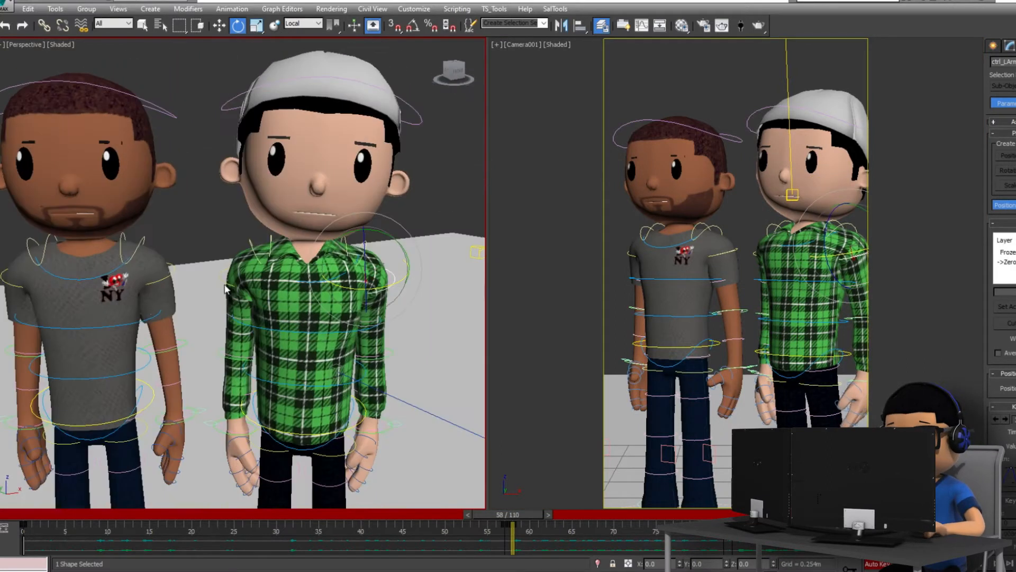
left_click(226, 286)
left_click_drag(214, 244, 251, 258)
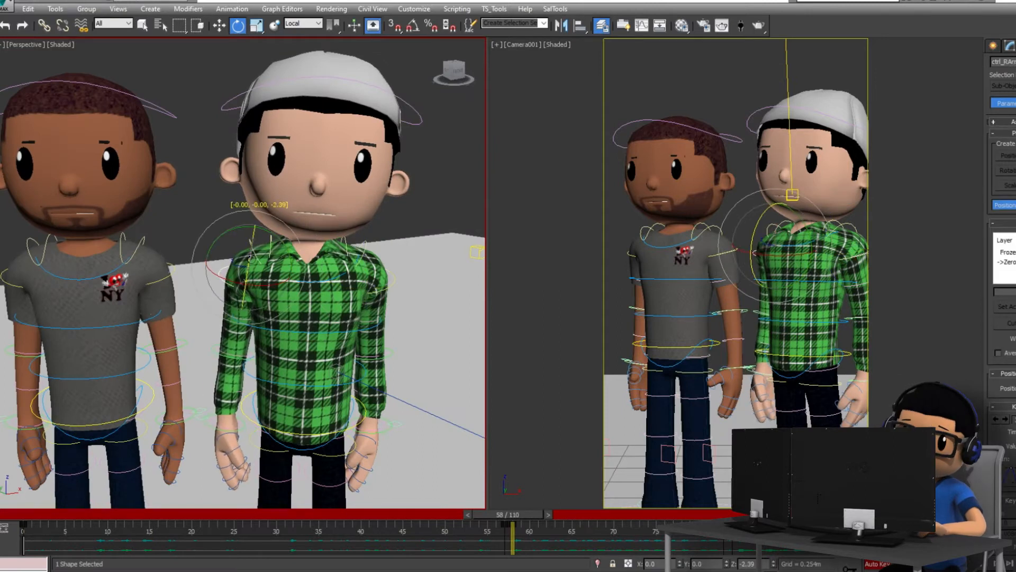
middle_click_drag(207, 424, 222, 405, "alt")
Step: Rotate the gray-shirted character's left upper arm and left hand into a relaxed pose
left_click(400, 113)
left_click(165, 273)
left_click_drag(186, 229, 189, 234)
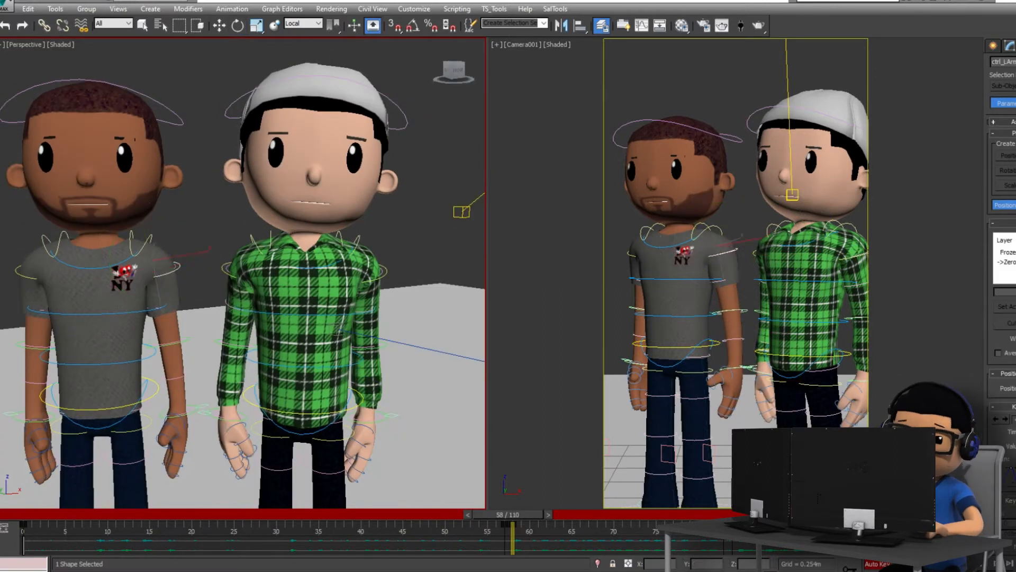
scroll(212, 413, "up", 4)
middle_click_drag(212, 423, 237, 279)
left_click(197, 220)
left_click_drag(187, 234, 202, 261)
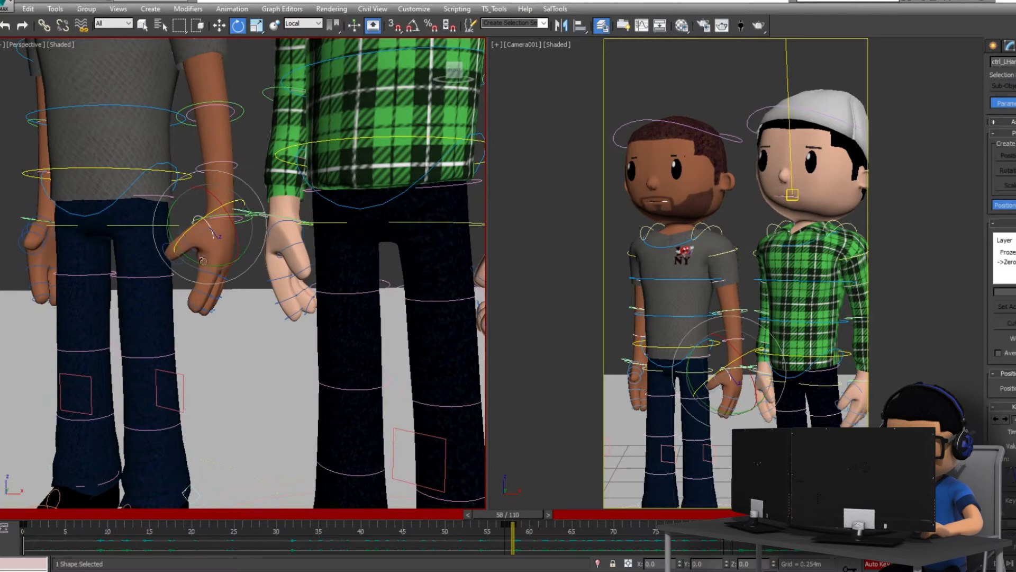
Step: Bend the fingers of the gray-shirted character's left hand
mouse_move(231, 314)
middle_mouse_down("alt")
mouse_move(196, 321)
mouse_move(225, 315)
middle_mouse_up("alt")
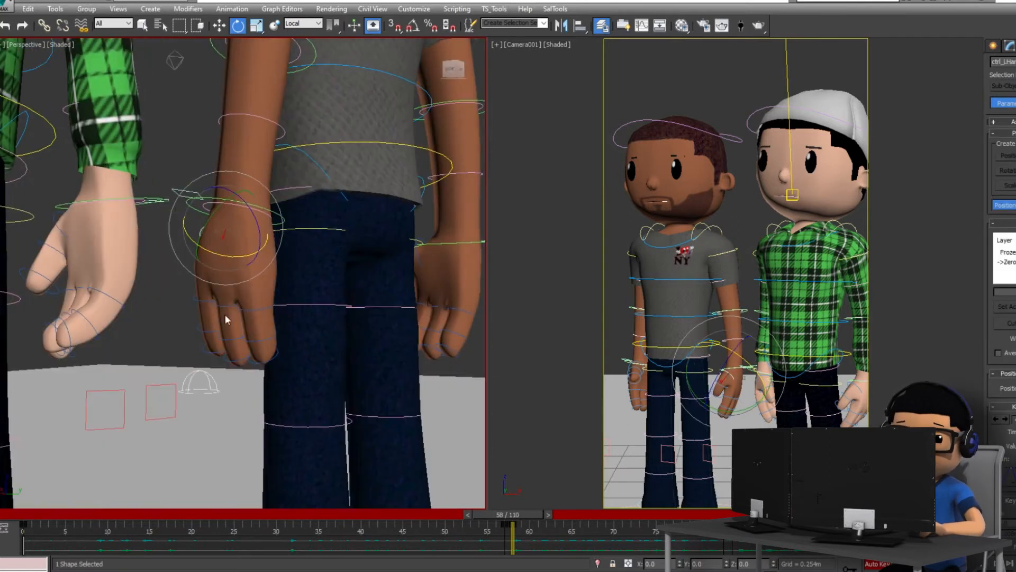
double_click(240, 309)
left_click_drag(234, 269, 196, 317)
middle_click_drag(347, 359, 536, 364, "alt")
Step: Curl the fingers and rotate the thumb of the gray-shirted character's right hand
middle_click_drag(74, 222, 163, 233)
double_click(99, 262)
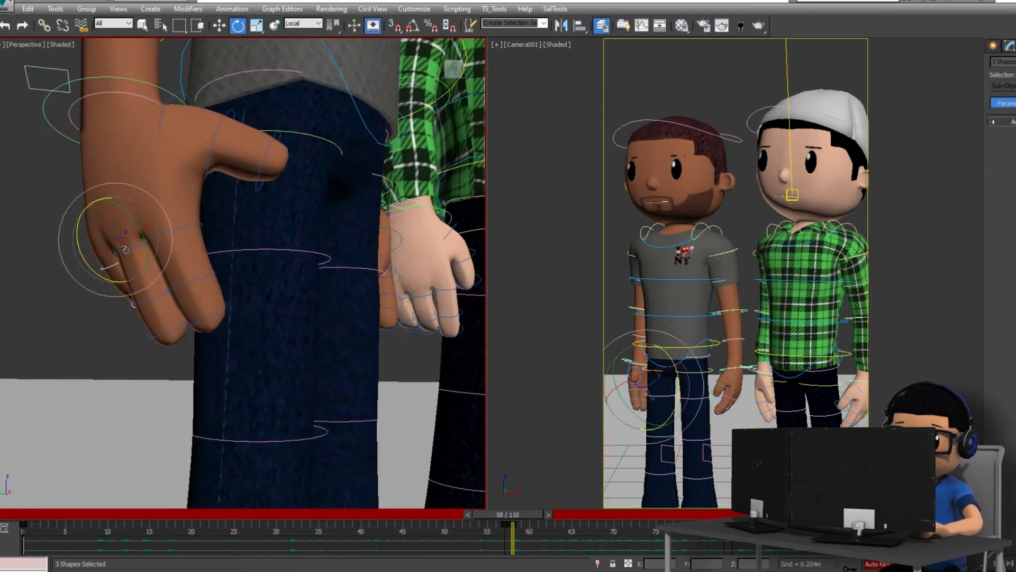
left_click_drag(125, 250, 152, 241)
left_click_drag(166, 100, 191, 127)
left_click_drag(158, 157, 183, 159)
middle_click_drag(315, 200, 211, 222, "alt")
left_click_drag(191, 162, 204, 159)
middle_click_drag(204, 159, 225, 268, "alt")
scroll(225, 268, "down", 8)
Step: Shift the gray-shirted character's hips and reposition his feet into a wider stance
key("ctrl+a")
left_click(232, 256)
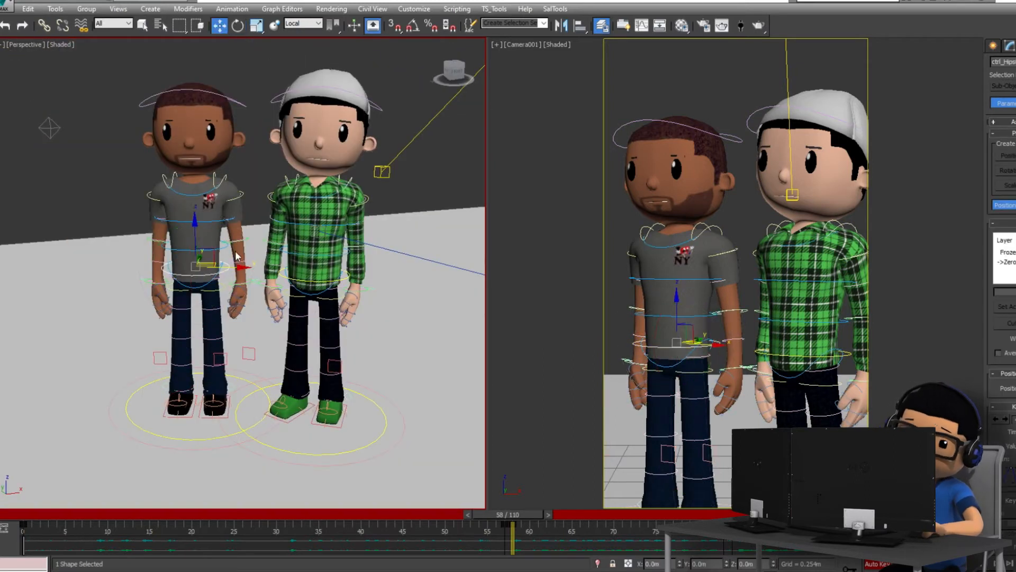
key("w")
middle_click_drag(229, 410, 231, 422, "alt")
left_click(233, 378)
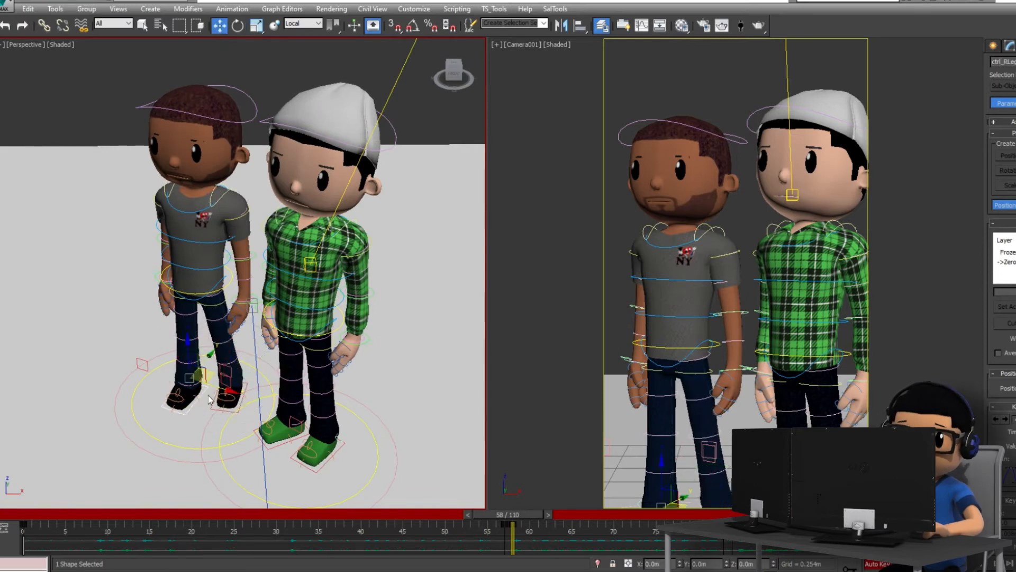
left_click_drag(211, 400, 216, 376)
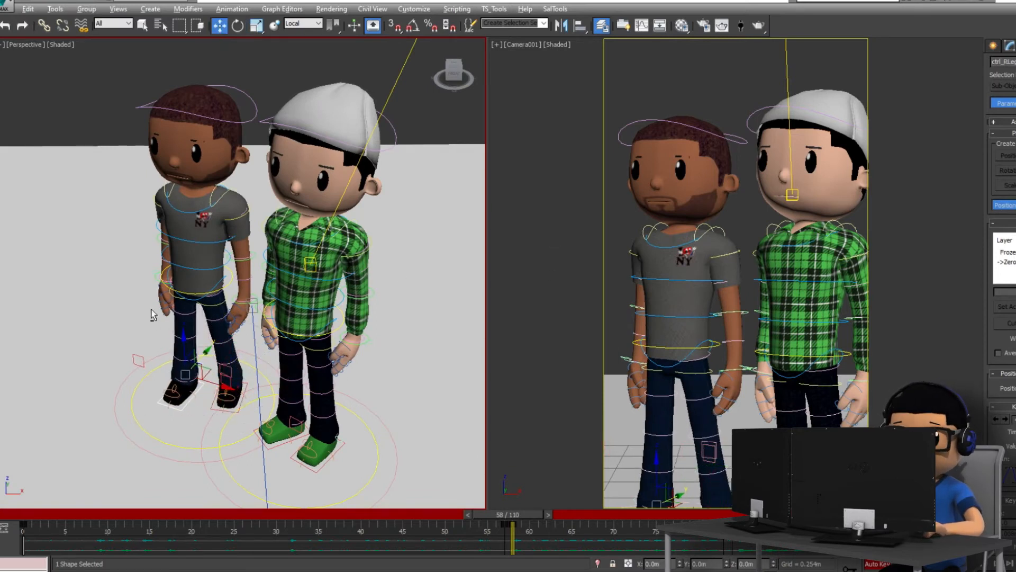
Step: Rotate the gray-shirted character's right upper arm to fit the new stance
scroll(152, 315, "up", 4)
key("e")
left_click(169, 297)
left_click(162, 170)
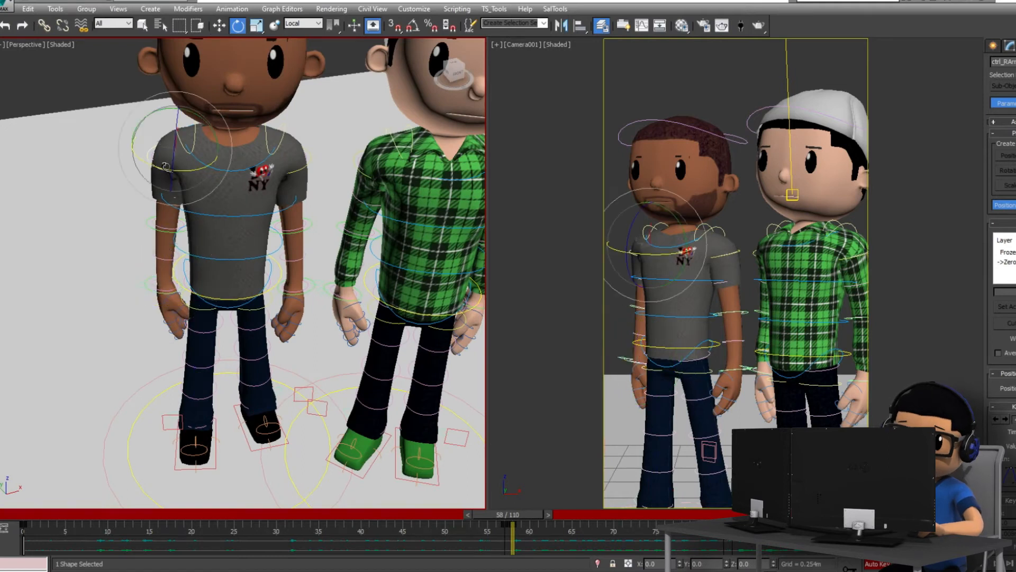
left_click_drag(211, 130, 213, 133)
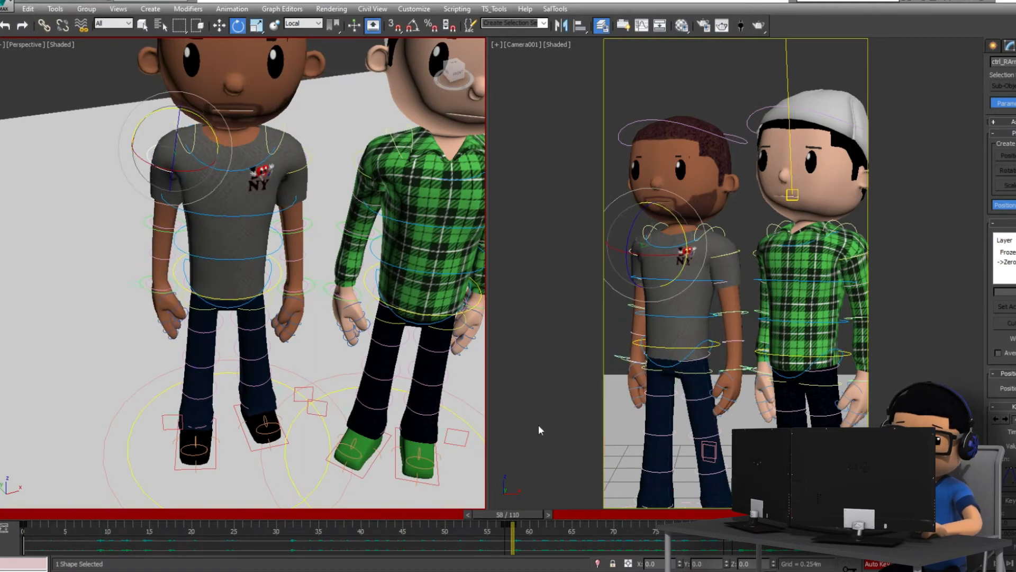
Step: Select all the controls, go to frame 64, and turn both characters' heads
key("ctrl+a")
left_click_drag(532, 513, 584, 514)
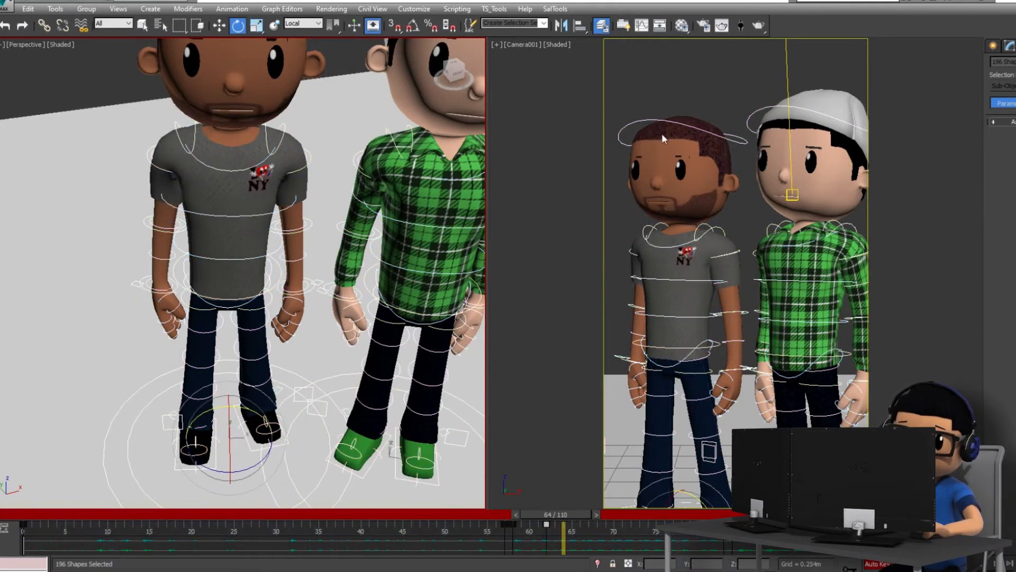
left_click(662, 134)
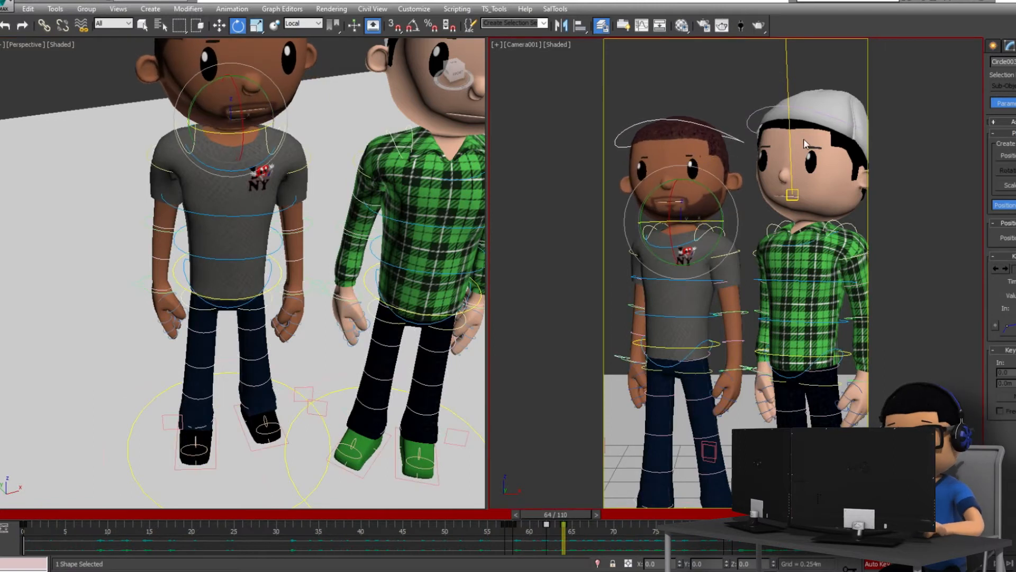
left_click(816, 112)
left_click_drag(813, 221, 789, 213)
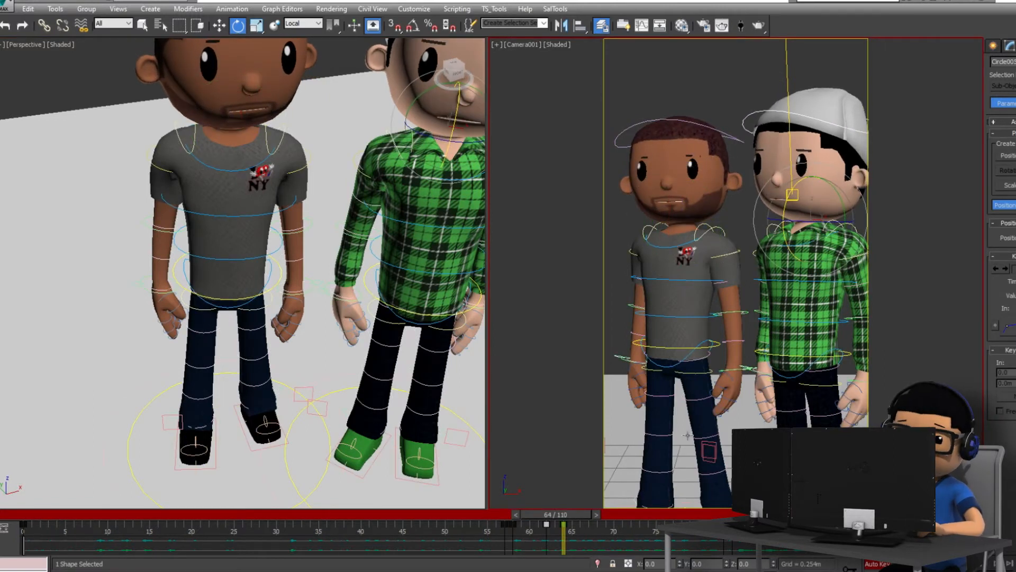
Step: Select all the controls at frame 64 and adjust their pose keys along the timeline
key("ctrl+a")
mouse_move(566, 518)
left_mouse_down()
mouse_move(540, 523)
mouse_move(605, 535)
mouse_move(712, 523)
mouse_move(524, 531)
mouse_move(579, 534)
mouse_move(564, 528)
left_mouse_up()
key("e")
left_click(564, 528)
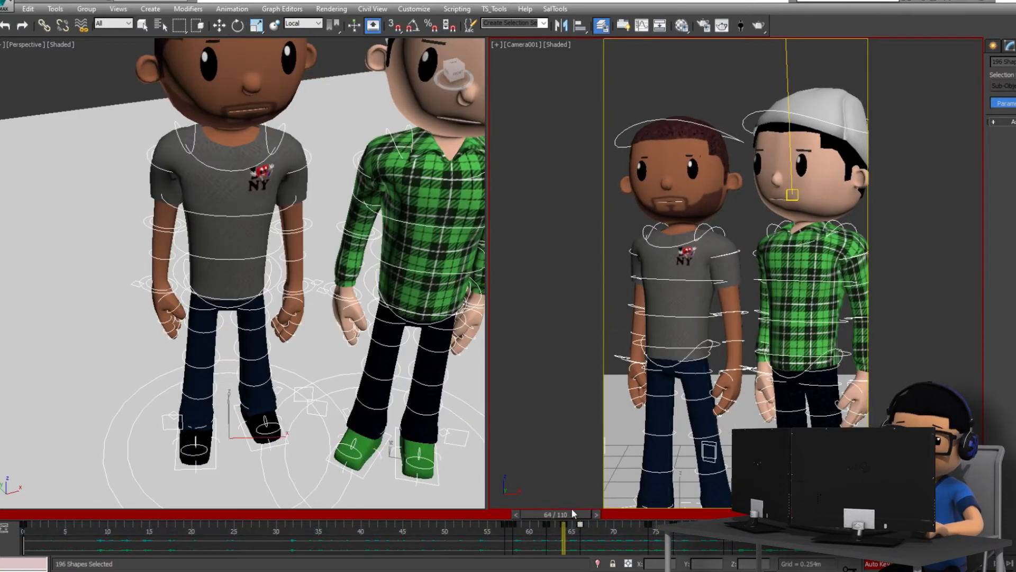
Step: Turn the gray-shirted character's head further and tilt it at frame 64
left_click(717, 136)
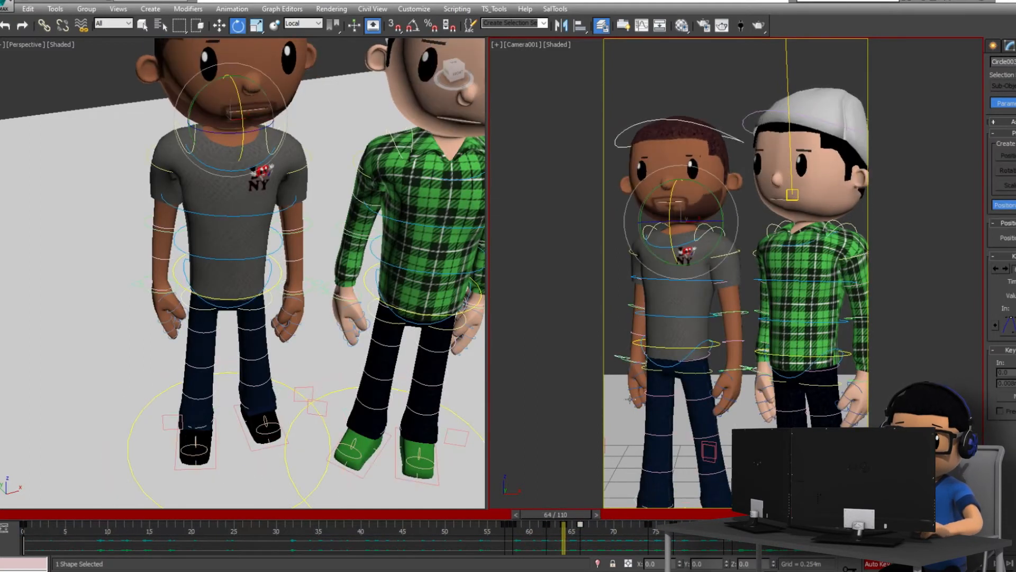
left_click_drag(686, 222, 705, 223)
left_click_drag(674, 194, 674, 205)
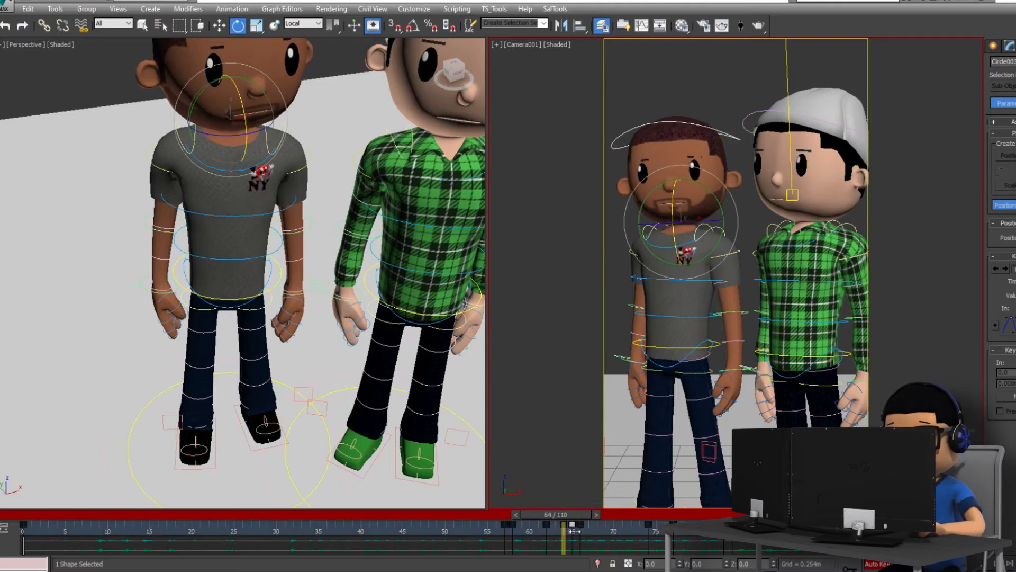
Step: Retime the head-turn pose keys of all the controls and play the animation in the maximized camera view
left_click_drag(576, 520, 585, 518)
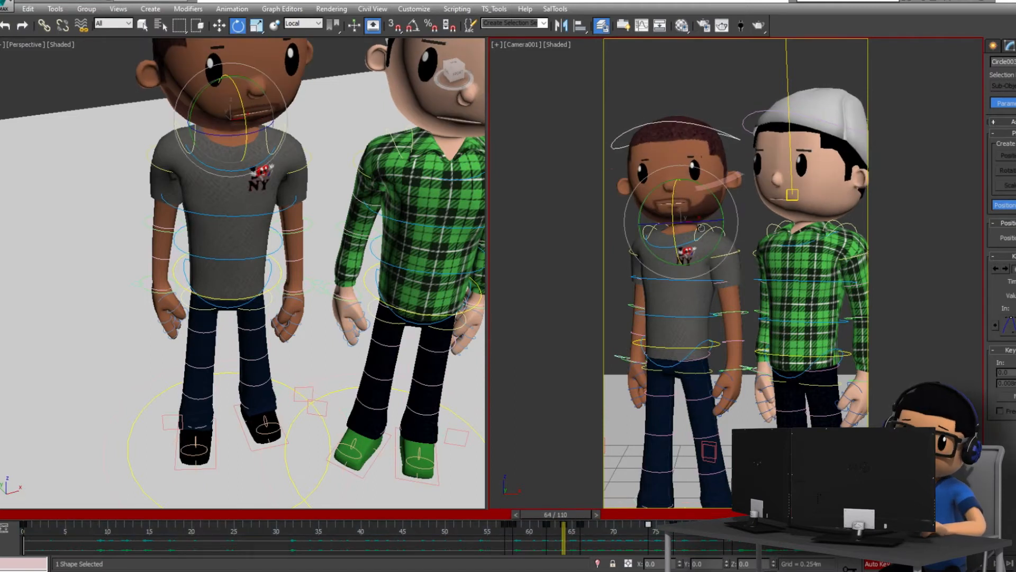
key("alt+w")
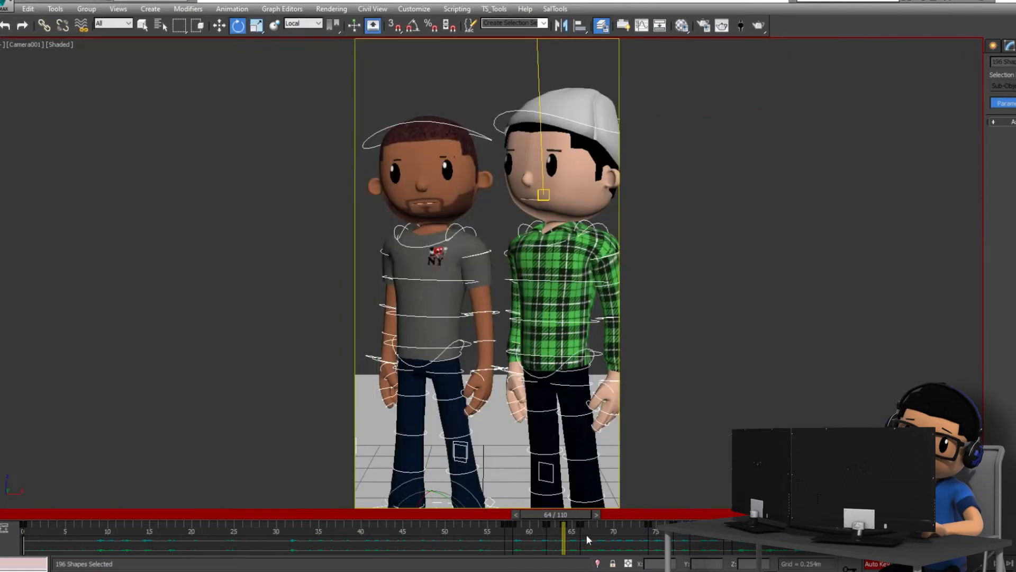
key("ctrl+a")
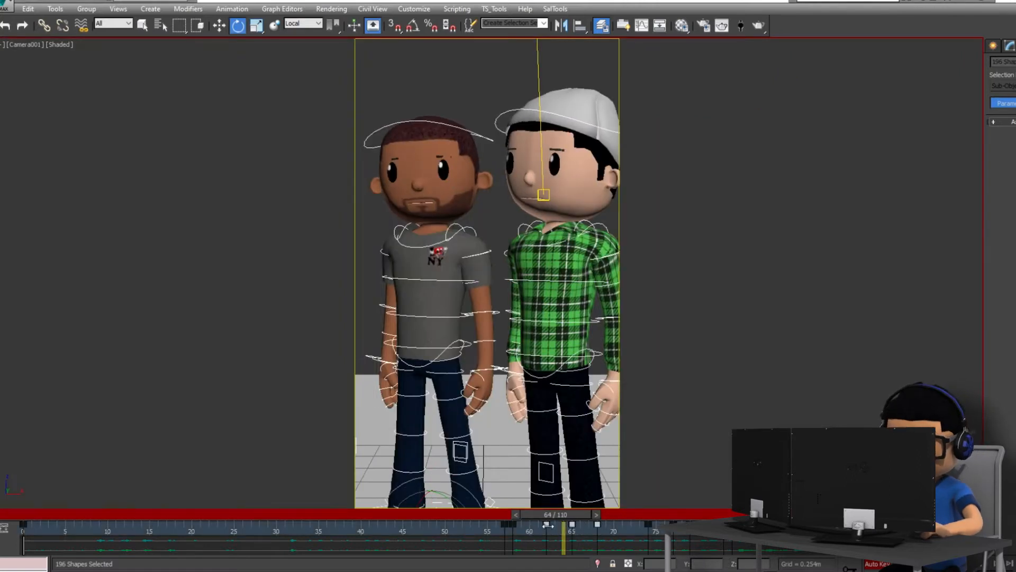
key("slash")
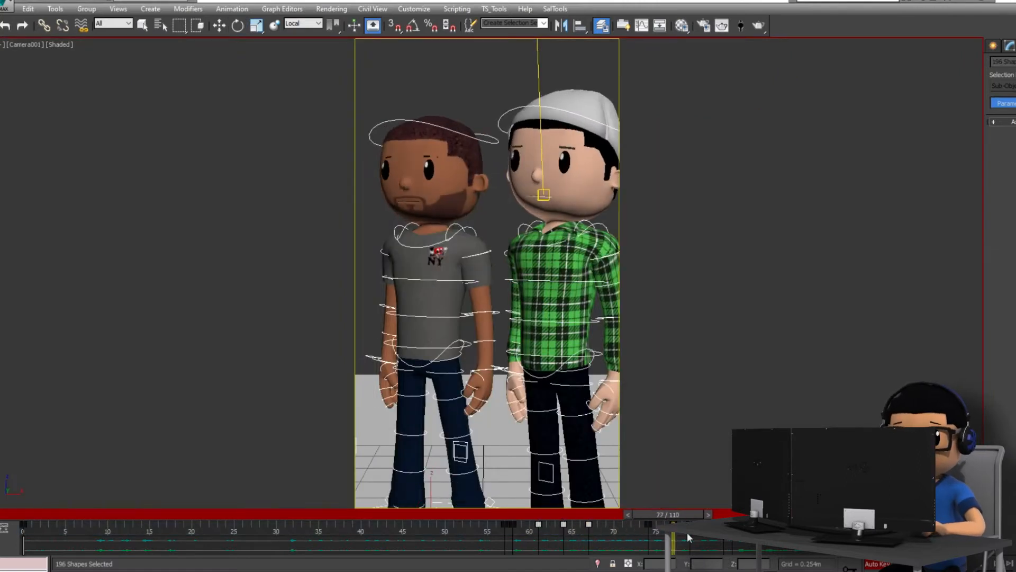
Step: Play back the head turns, select all the controls, and adjust their pose keys around frame 60
key("slash")
left_click(649, 530)
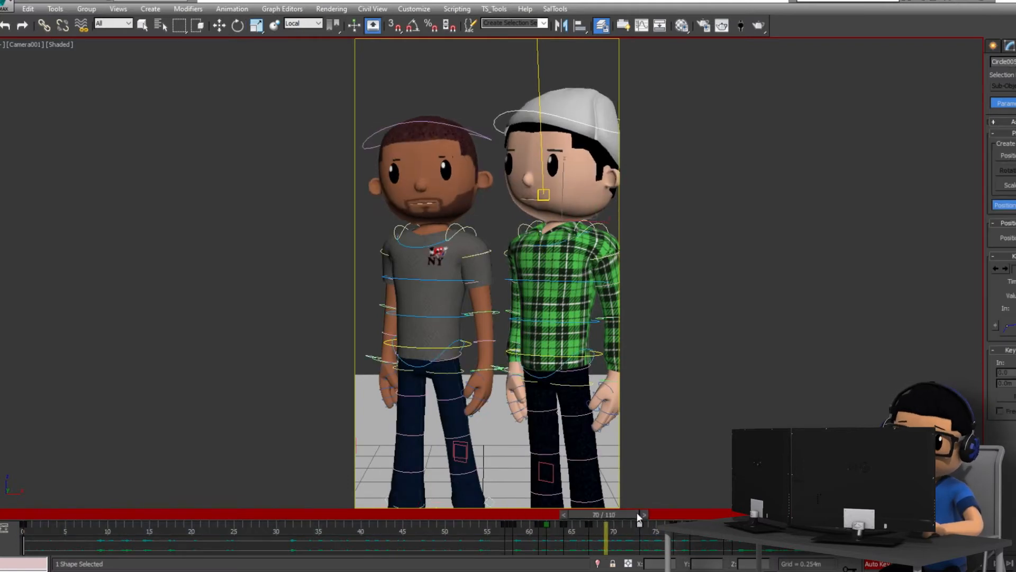
key("slash")
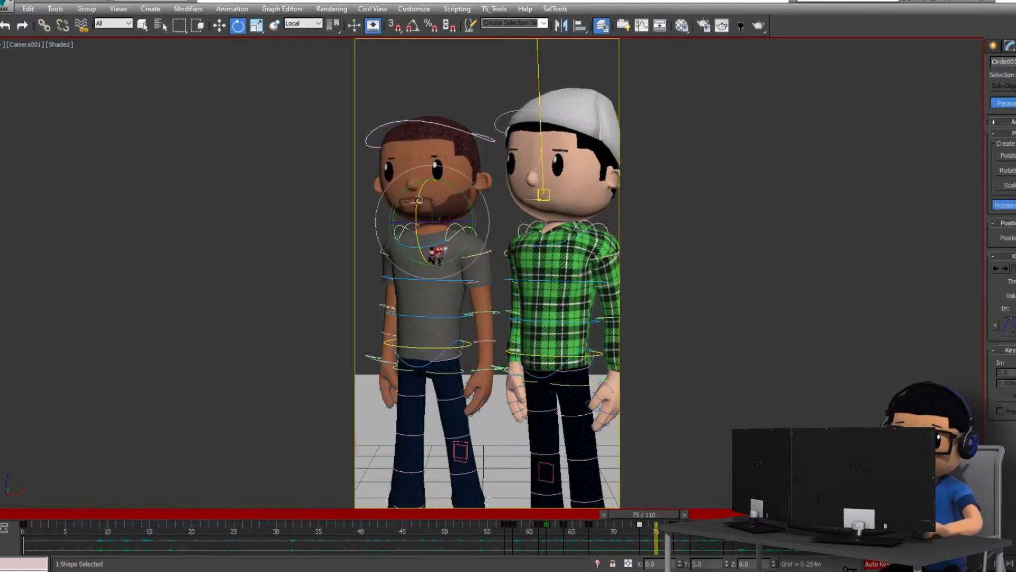
key("ctrl+a")
left_click_drag(648, 514, 527, 514)
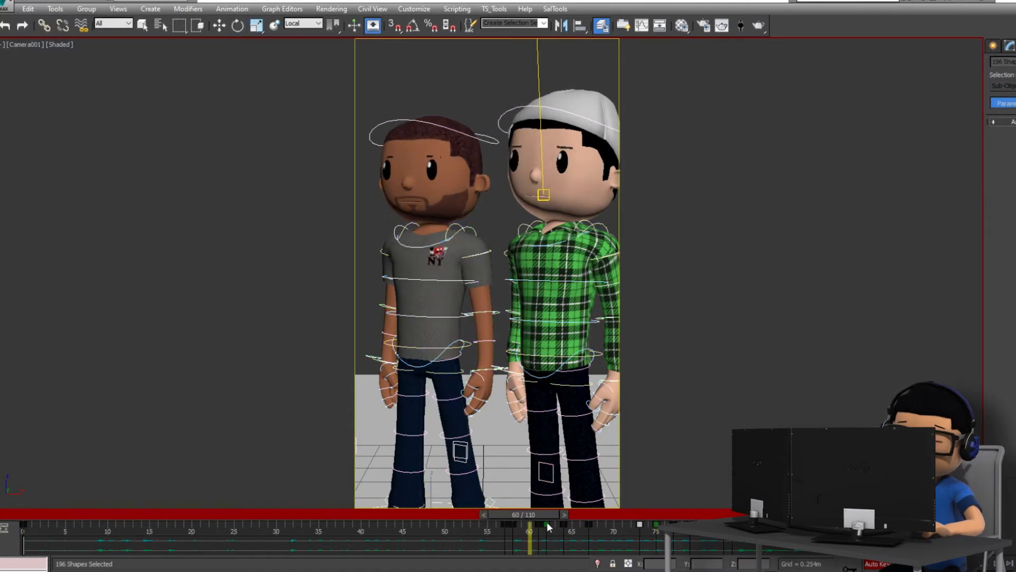
key("slash")
left_click(530, 525)
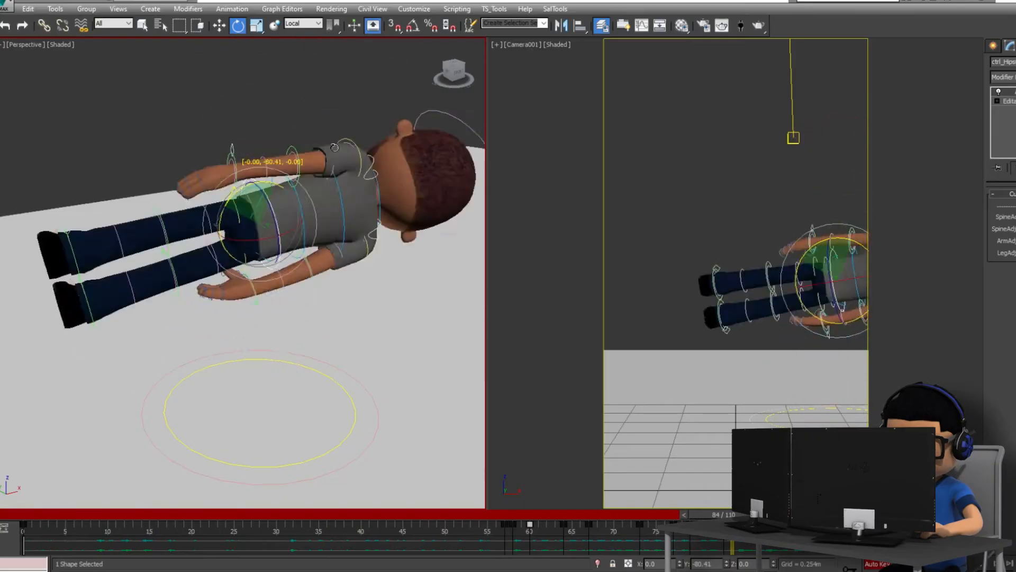
Step: Rotate the gray-shirted character upside down from the hips at frame 84 and adjust the body's height
left_click_drag(334, 148, 439, 109)
key("w")
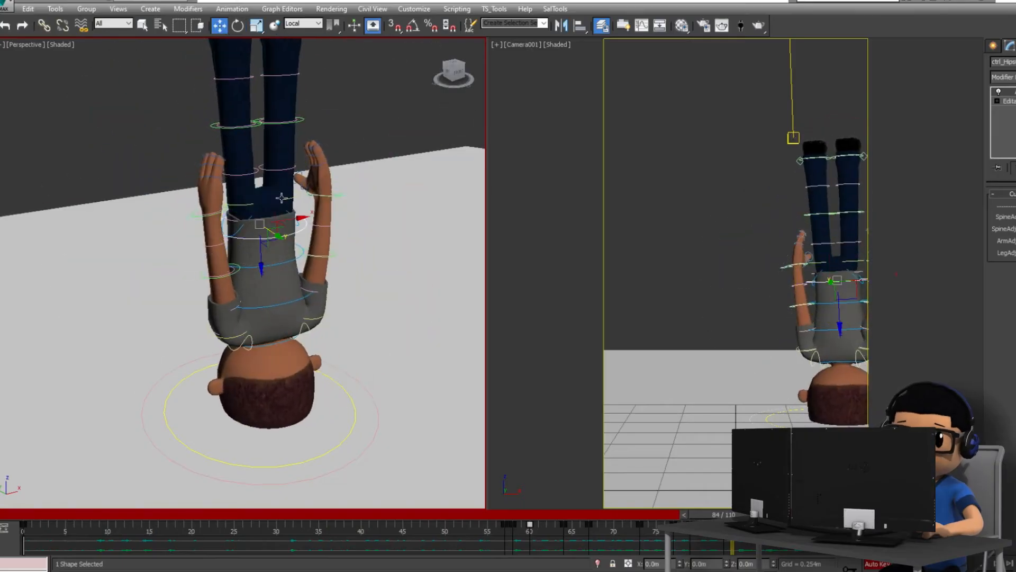
left_click_drag(261, 249, 261, 230)
Step: Move the upside-down character's right hand down beside the head and rotate it palm-down
middle_click_drag(261, 231, 281, 175, "alt")
left_click(287, 44)
left_click_drag(290, 51, 282, 194)
middle_click_drag(283, 194, 404, 299, "alt")
key("e")
left_click_drag(324, 183, 343, 233)
middle_click_drag(343, 233, 349, 164, "alt")
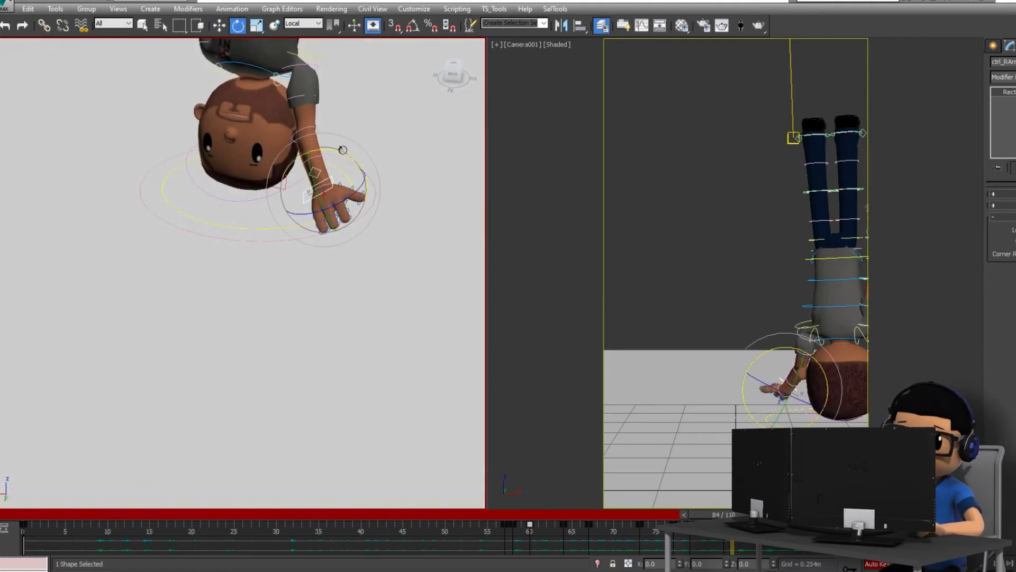
left_click_drag(347, 200, 332, 232)
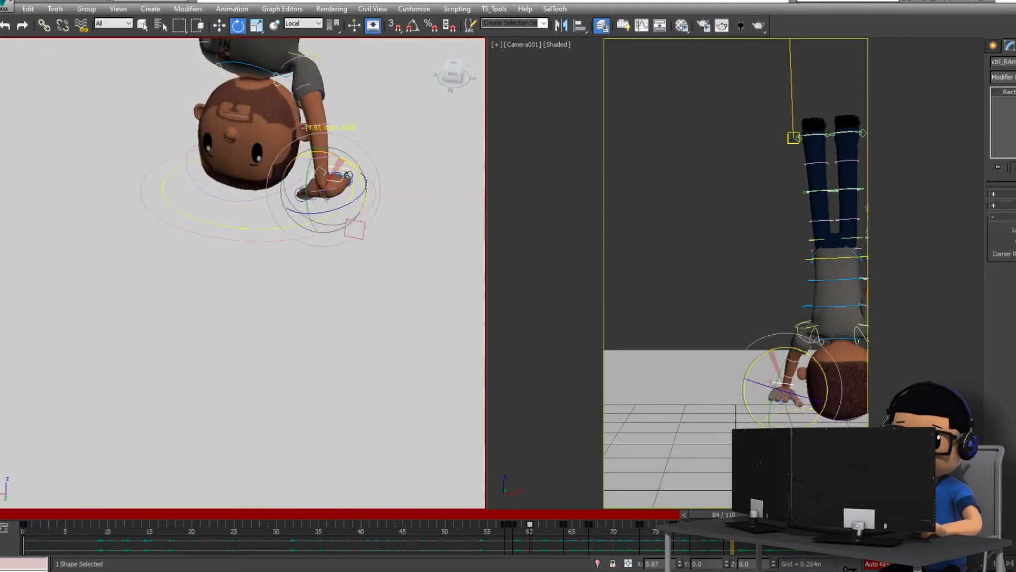
left_click_drag(346, 174, 351, 179)
Step: Lower the right hand and the body toward the floor, and reposition the hand away from the head
mouse_move(351, 212)
middle_mouse_down("alt")
mouse_move(374, 196)
mouse_move(371, 212)
middle_mouse_up("alt")
key("w")
left_click_drag(335, 196, 345, 226)
key("e")
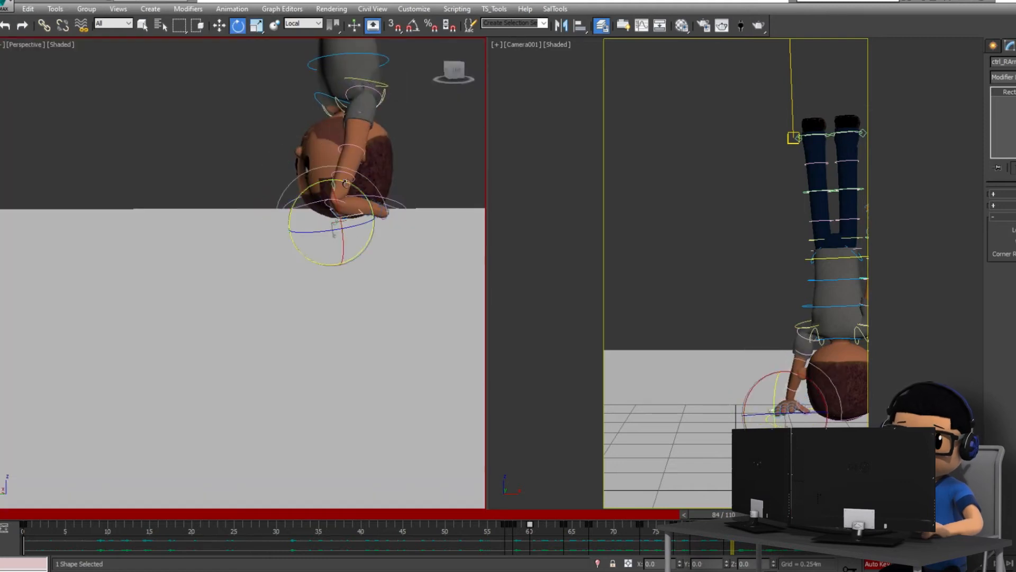
middle_click_drag(345, 183, 409, 210, "alt")
left_click_drag(421, 138, 421, 154)
scroll(408, 206, "up", 4)
left_click(320, 250)
left_click_drag(334, 266, 366, 279)
middle_click_drag(366, 279, 322, 233, "alt")
key("e")
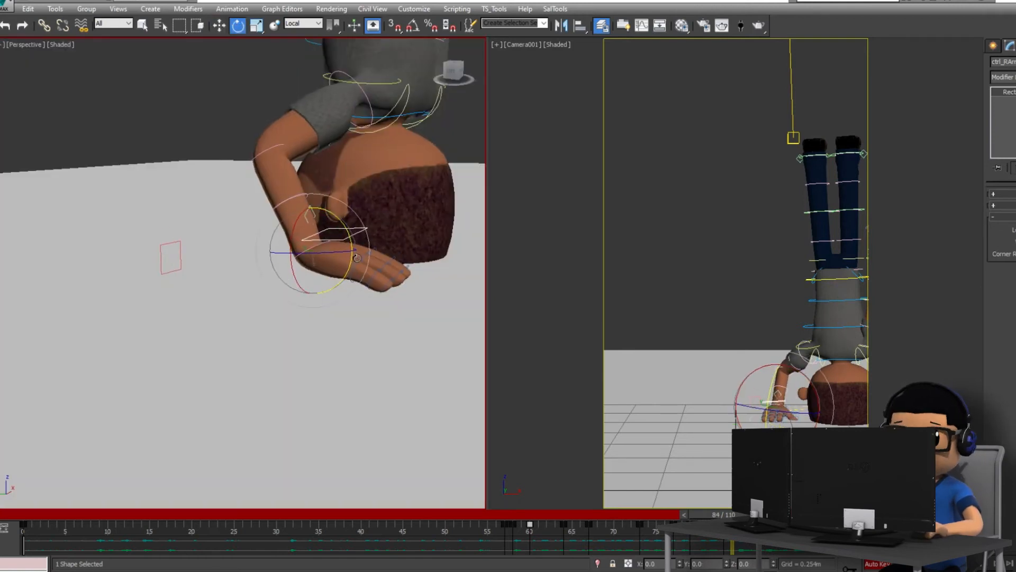
Step: Adjust the right hand's finger rotation, switch the reference coordinate system to View, and lower the hand onto the floor
left_click(380, 246)
middle_click_drag(363, 281, 381, 256, "alt")
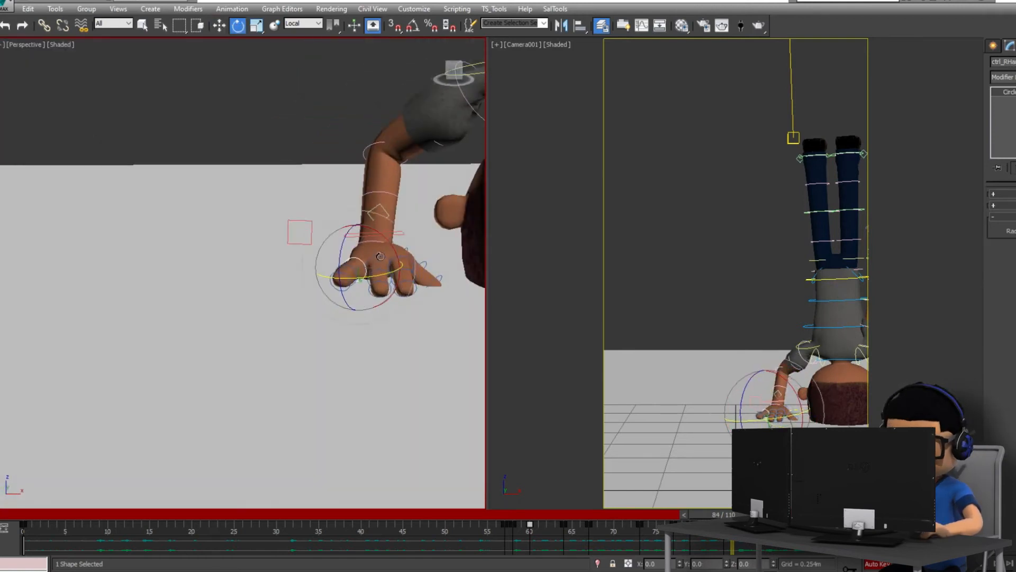
left_click_drag(432, 276, 429, 281)
middle_click_drag(429, 281, 401, 315, "alt")
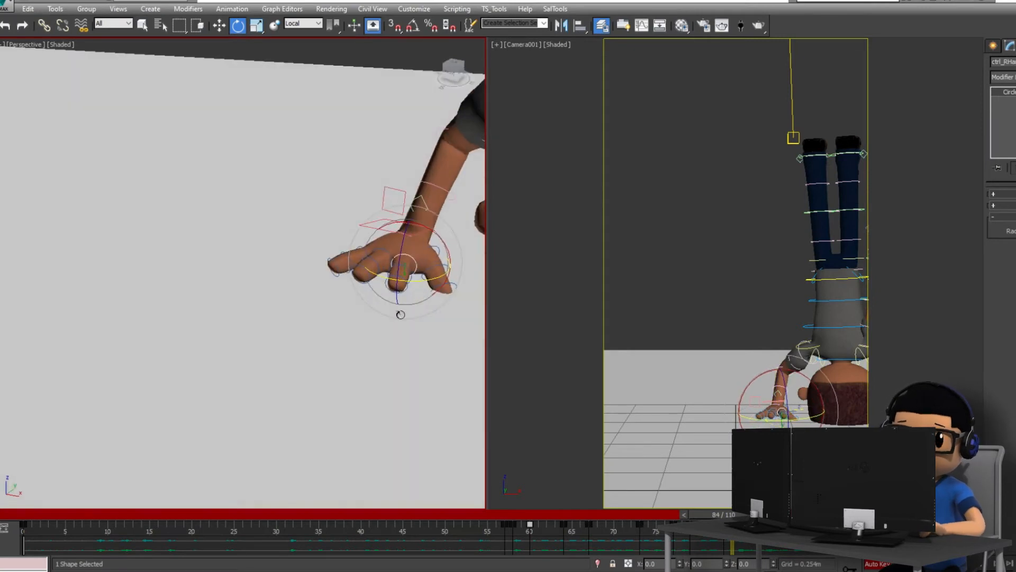
middle_click_drag(452, 248, 422, 226, "alt")
left_click(422, 227)
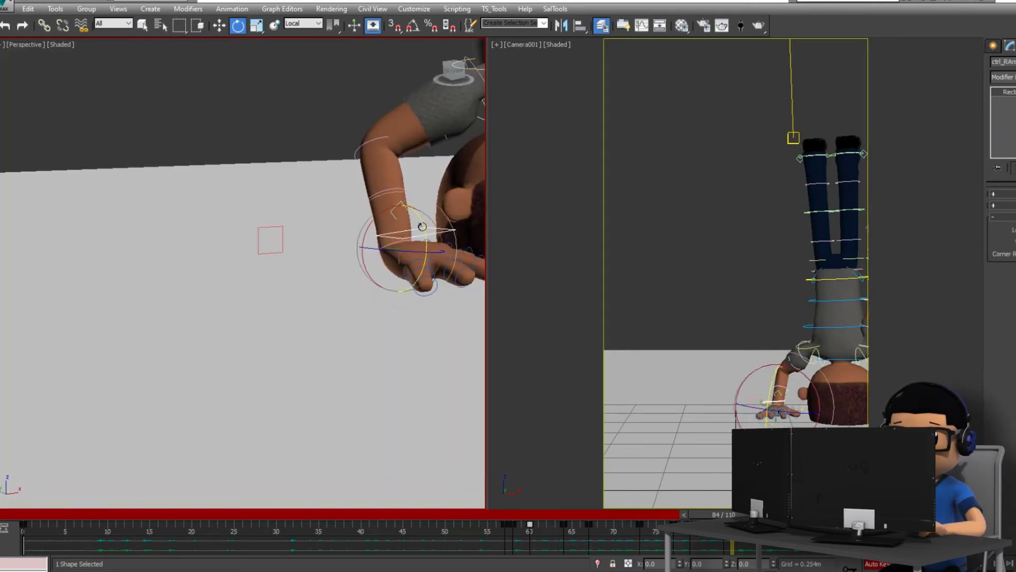
left_click(303, 24)
left_click(296, 33)
left_click_drag(403, 216, 403, 229)
Step: Move the left hand control down to the floor on the other side of the head
middle_click_drag(404, 230, 271, 308, "alt")
left_click(387, 267)
left_click(381, 262)
key("e")
scroll(377, 259, "down", 3)
left_click(373, 249)
key("w")
scroll(270, 309, "down", 3)
middle_click_drag(270, 308, 326, 206, "alt")
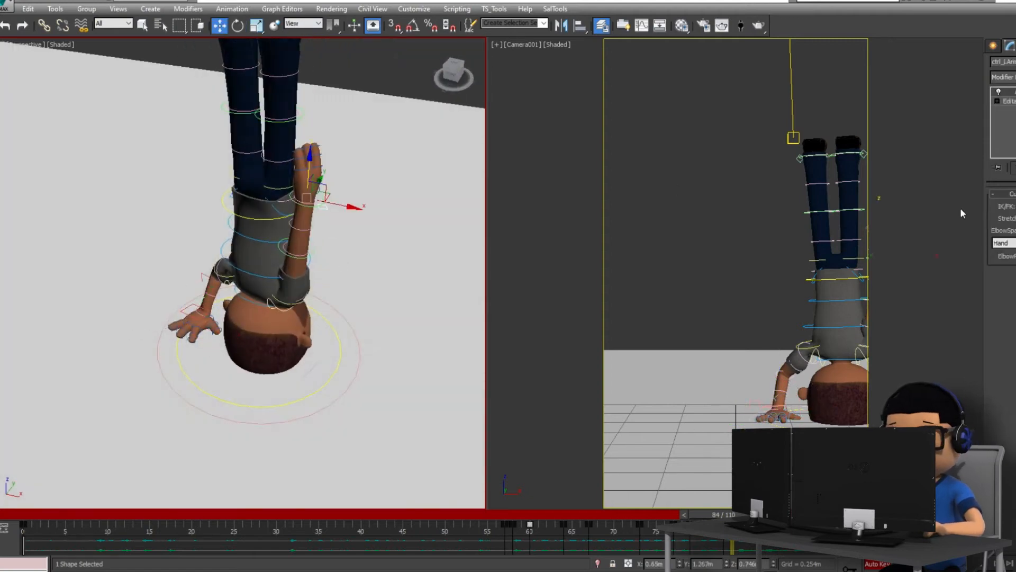
left_click_drag(326, 192, 340, 310)
middle_click_drag(339, 310, 302, 355, "alt")
Step: Rotate the left hand palm-down and lower it onto the floor
key("e")
left_click_drag(336, 338, 344, 395)
middle_click_drag(312, 425, 273, 425, "alt")
scroll(272, 425, "up", 5)
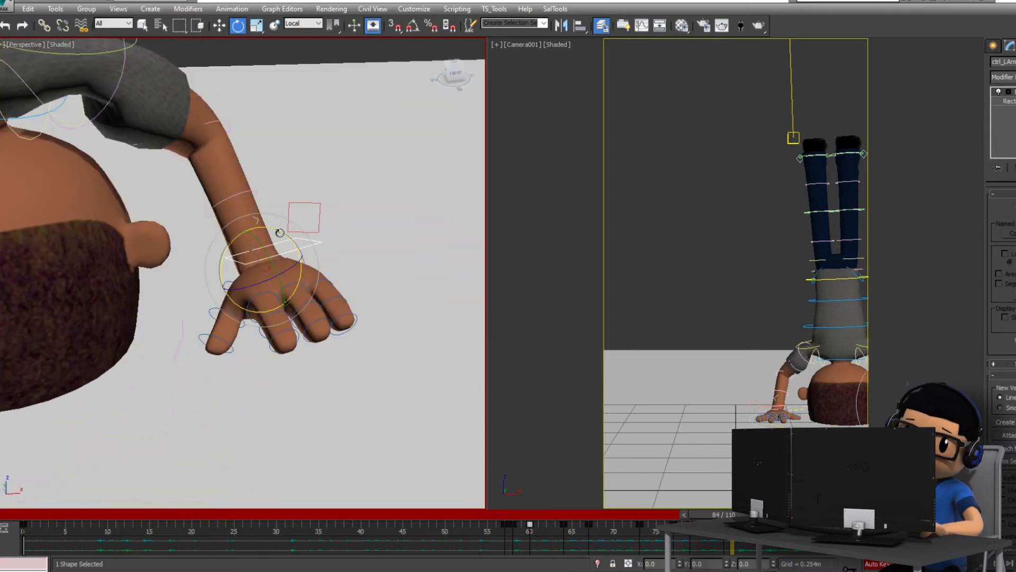
left_click_drag(280, 233, 311, 253)
middle_click_drag(329, 360, 324, 298, "alt")
key("w")
left_click_drag(268, 265, 270, 295)
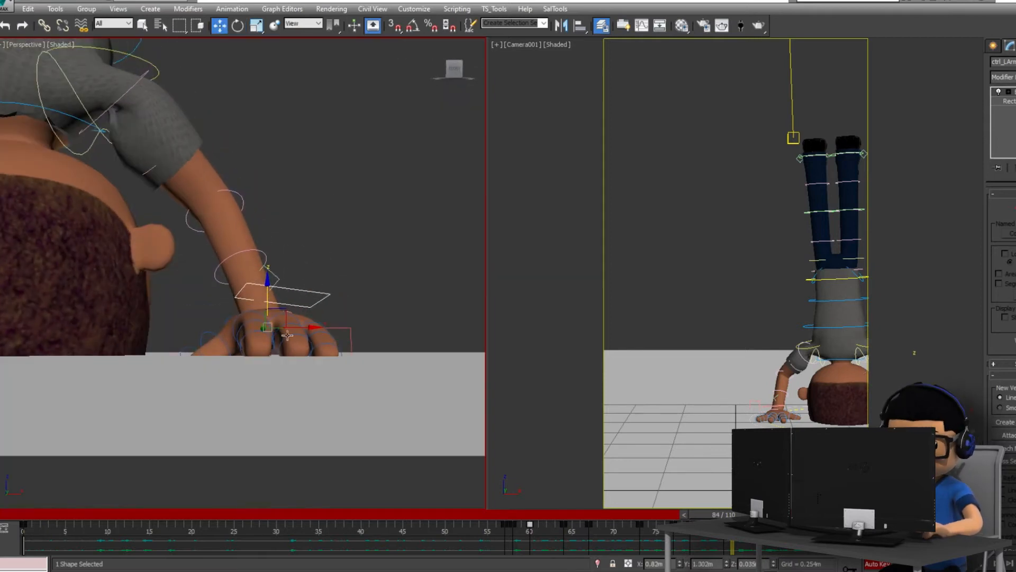
Step: Refine the left hand's thumb area and shift the hand slightly along the floor
left_click(287, 335)
middle_click_drag(287, 334, 307, 370, "alt")
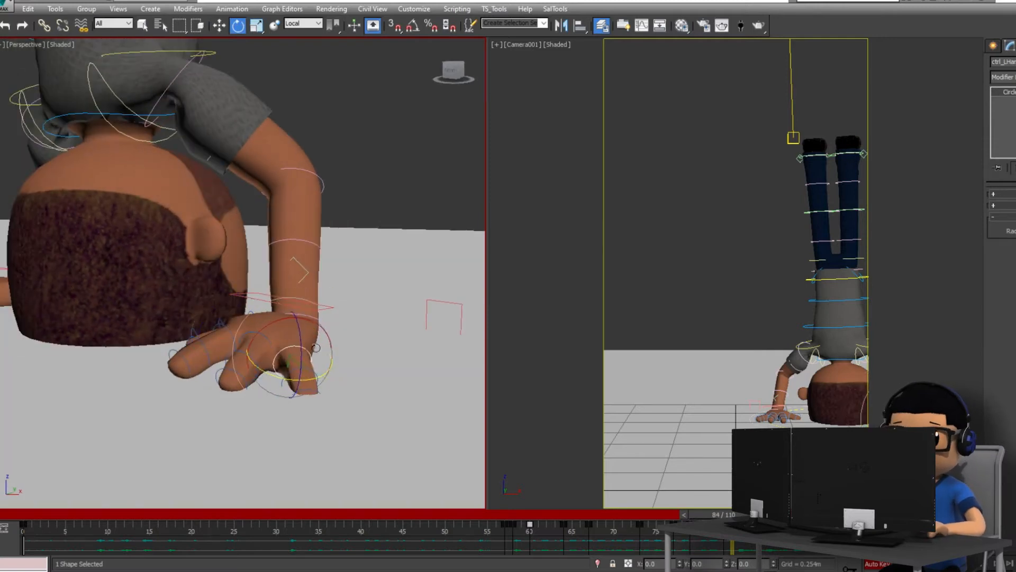
middle_click_drag(249, 332, 284, 313, "alt")
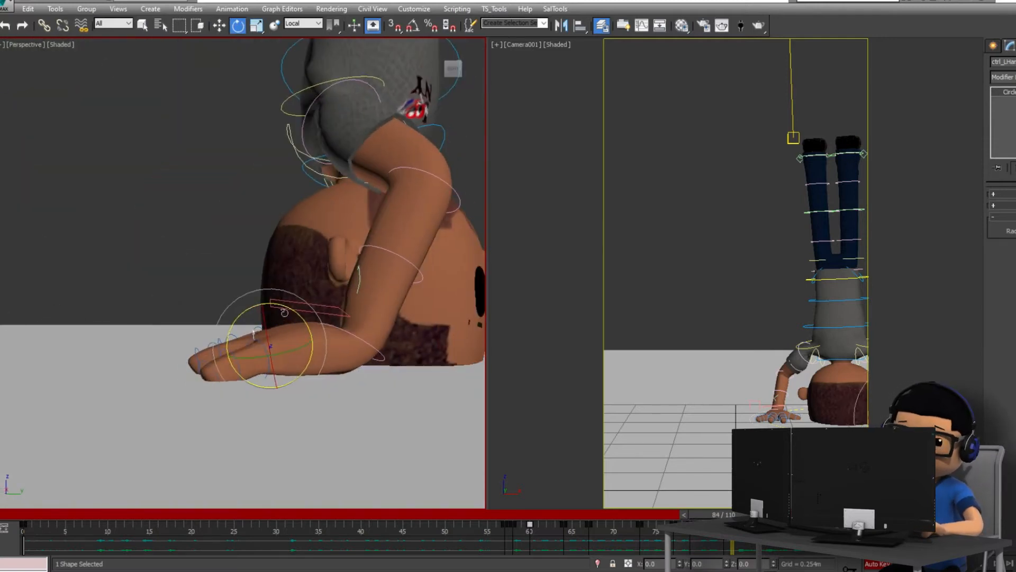
left_click(276, 308)
key("w")
left_click_drag(379, 339, 390, 340)
Step: Tilt the hips slightly and twist the right upper arm by about 79 degrees
scroll(324, 224, "down", 3)
middle_click_drag(324, 224, 370, 233, "alt")
middle_click_drag(249, 106, 220, 273)
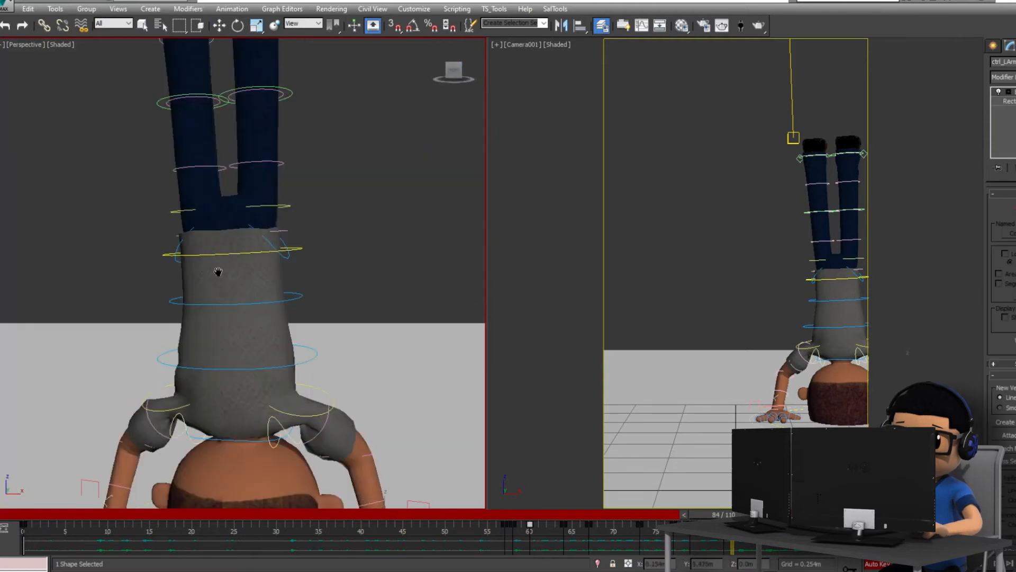
key("e")
left_click(264, 250)
left_click_drag(268, 234, 272, 242)
left_click(151, 425)
left_click_drag(146, 425, 204, 502)
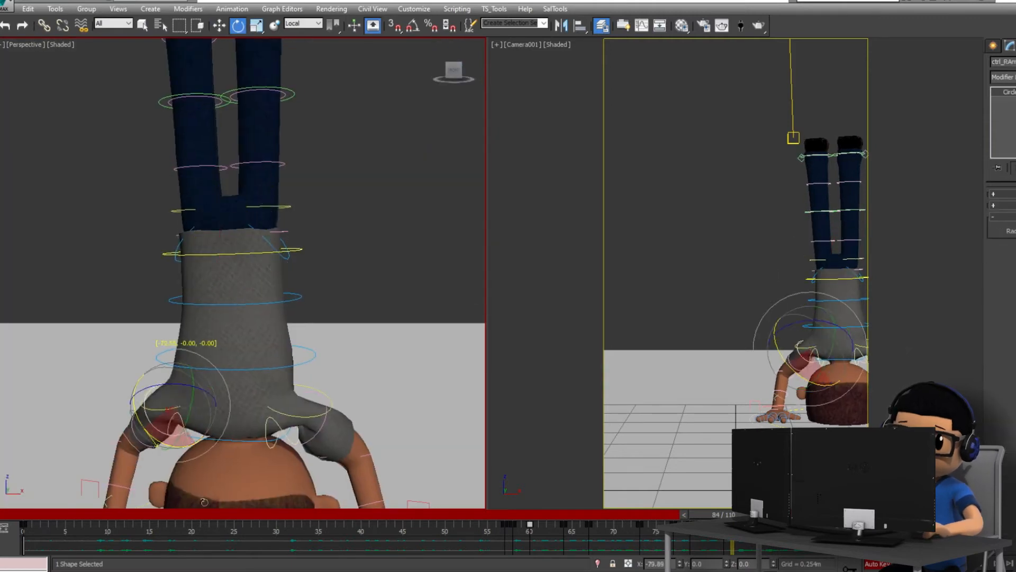
Step: Rotate the right and left shoulder controls to suit the headstand's arm pose
middle_click_drag(203, 476, 198, 436, "alt")
left_click(181, 419)
left_click_drag(189, 411, 193, 427)
left_click(292, 422)
left_click_drag(293, 426, 290, 386)
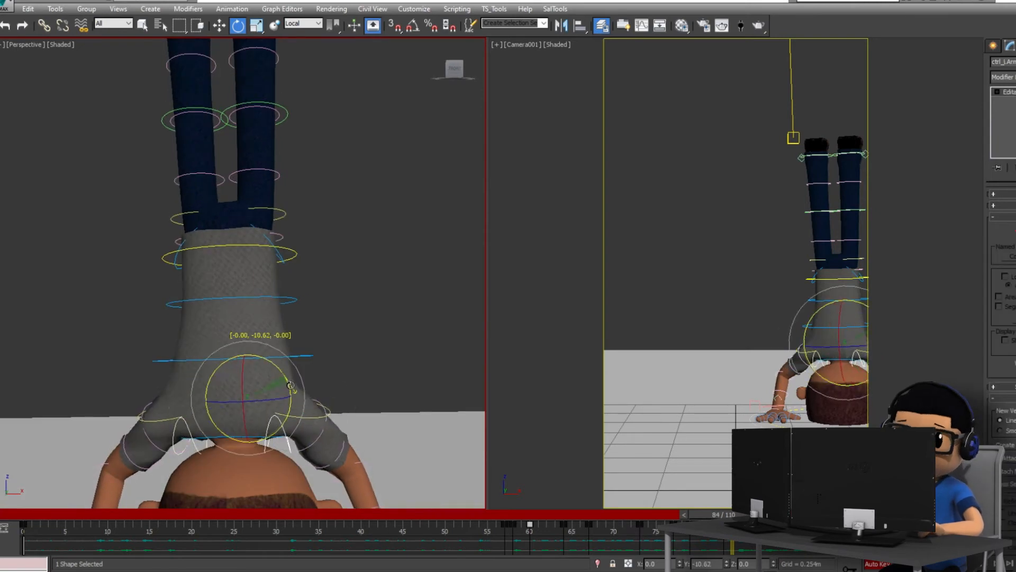
Step: Spread both of the upside-down character's legs outward from the thighs
left_click(175, 214)
left_click_drag(237, 215, 203, 138)
left_click(283, 211)
left_click_drag(286, 209, 320, 255)
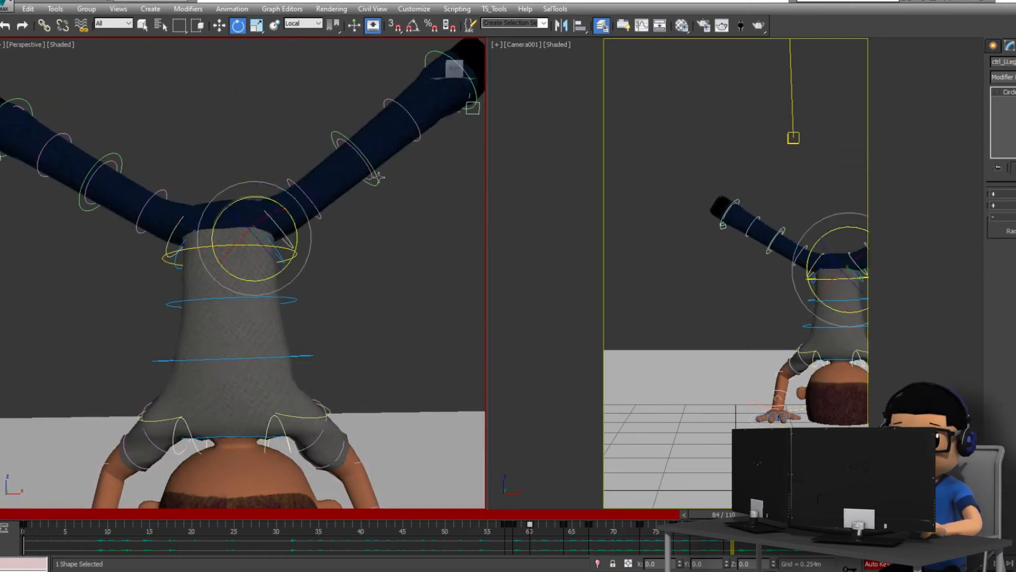
Step: Bend the left knee upward, twist the left thigh, and bend the right knee slightly
left_click(365, 153)
left_click_drag(368, 141, 330, 182)
left_click(288, 241)
left_click_drag(286, 233, 249, 185)
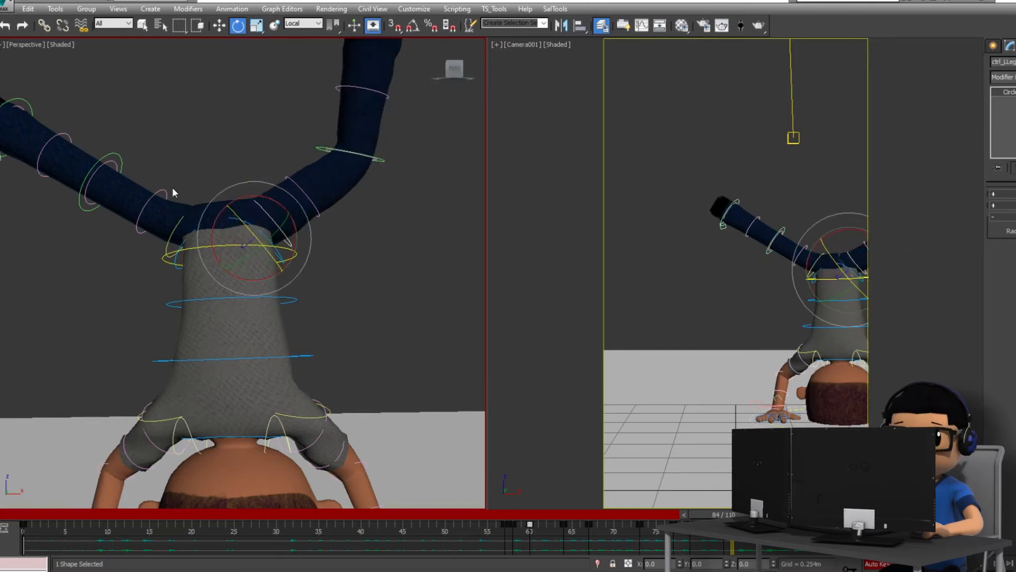
left_click(108, 154)
left_click_drag(109, 144, 97, 151)
Step: Refine the right leg's pose and rotate the pelvis slightly
left_click(172, 229)
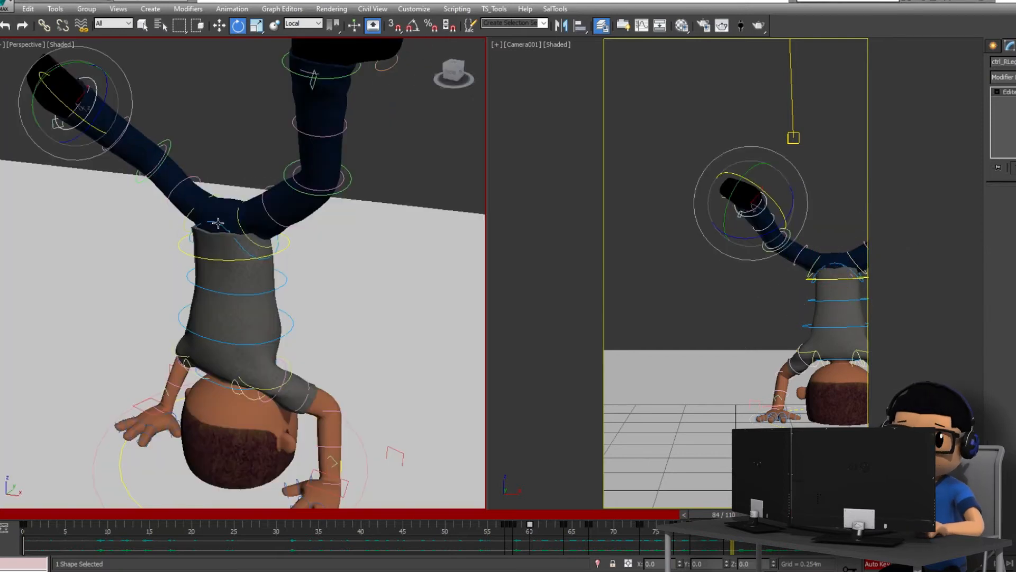
left_click(193, 226)
mouse_move(209, 216)
left_mouse_down()
mouse_move(202, 222)
mouse_move(213, 212)
left_mouse_up()
mouse_move(213, 211)
middle_mouse_down("alt")
mouse_move(419, 423)
mouse_move(306, 397)
middle_mouse_up("alt")
Step: Select the head control through the wireframe display, restore shading, and tilt the head by about 28 degrees
key("F3")
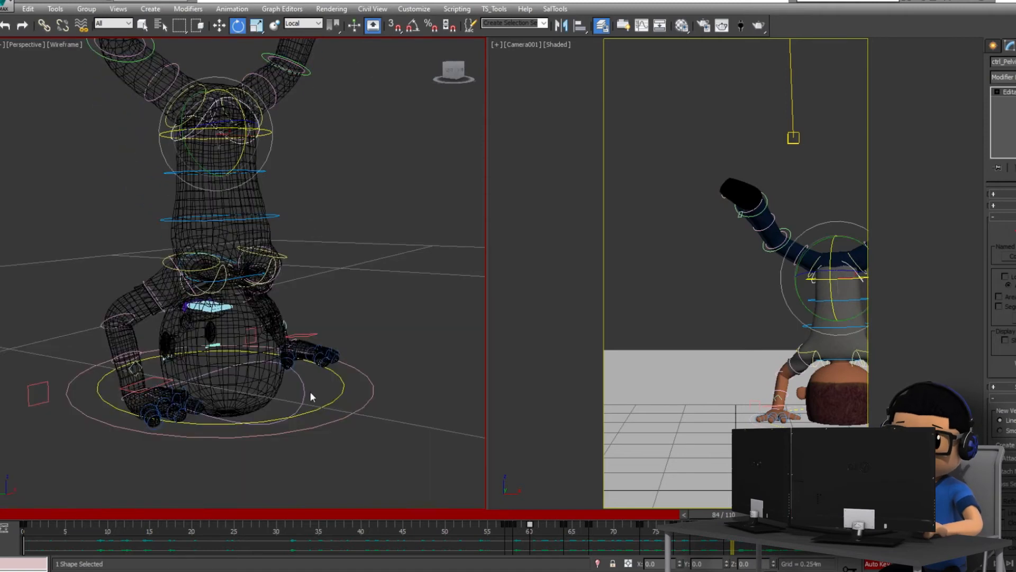
left_click(294, 391)
key("F3")
left_click_drag(261, 339, 258, 309)
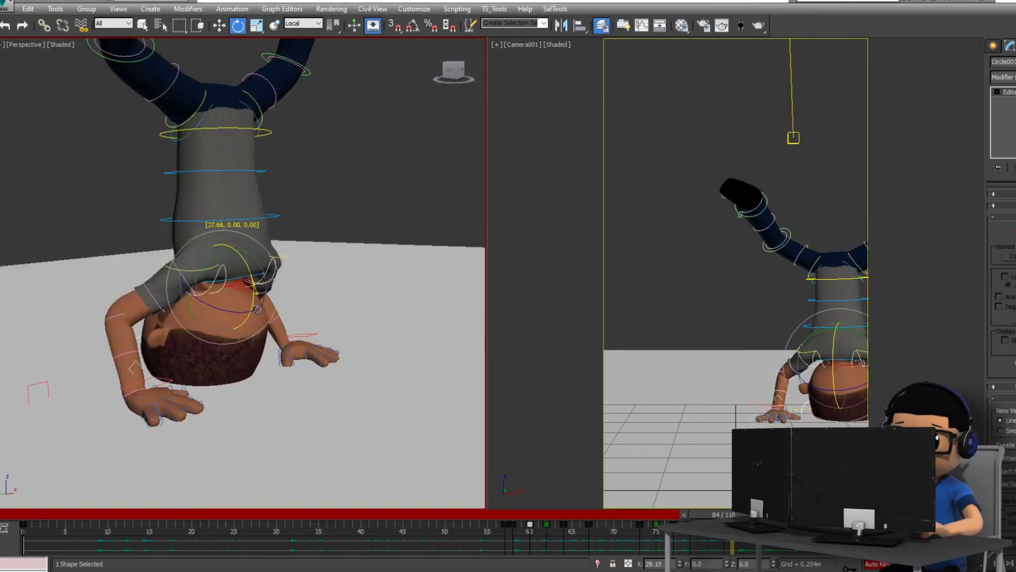
Step: Raise the hips slightly and rotate the spine control below them to bend the torso
left_click(263, 133)
key("w")
left_click_drag(216, 104, 216, 100)
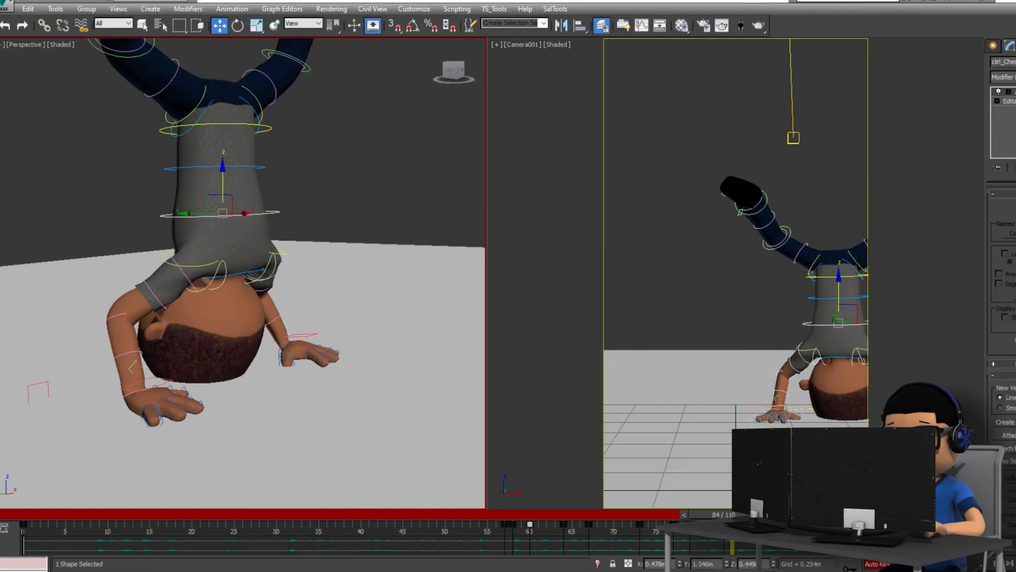
left_click(262, 168)
key("e")
left_click_drag(245, 172, 249, 185)
Step: Shift the hips in side view and rotate them to balance the body over the hands
middle_click_drag(290, 187, 347, 191, "alt")
left_click(259, 124)
key("w")
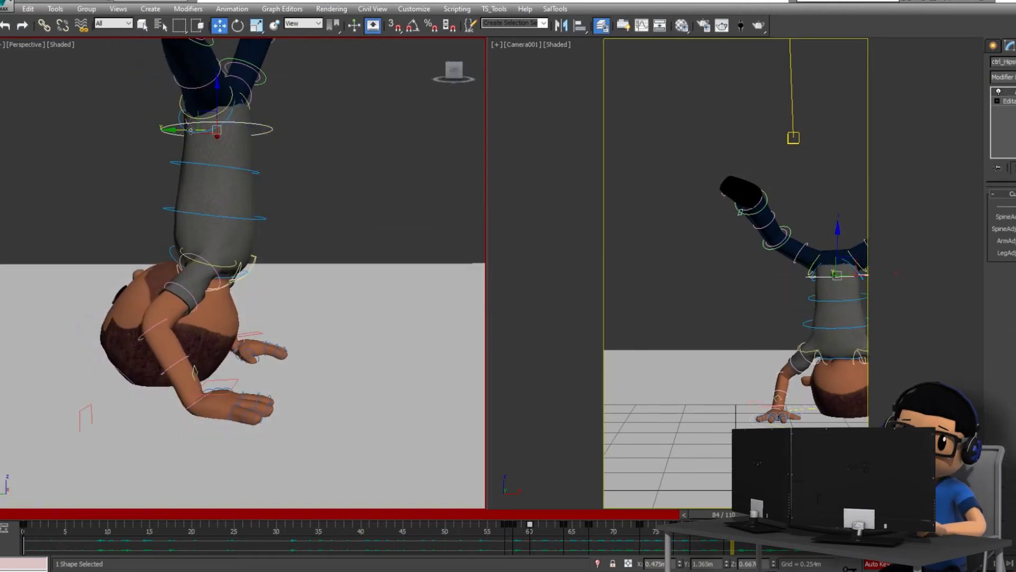
middle_click_drag(191, 130, 275, 159, "alt")
key("e")
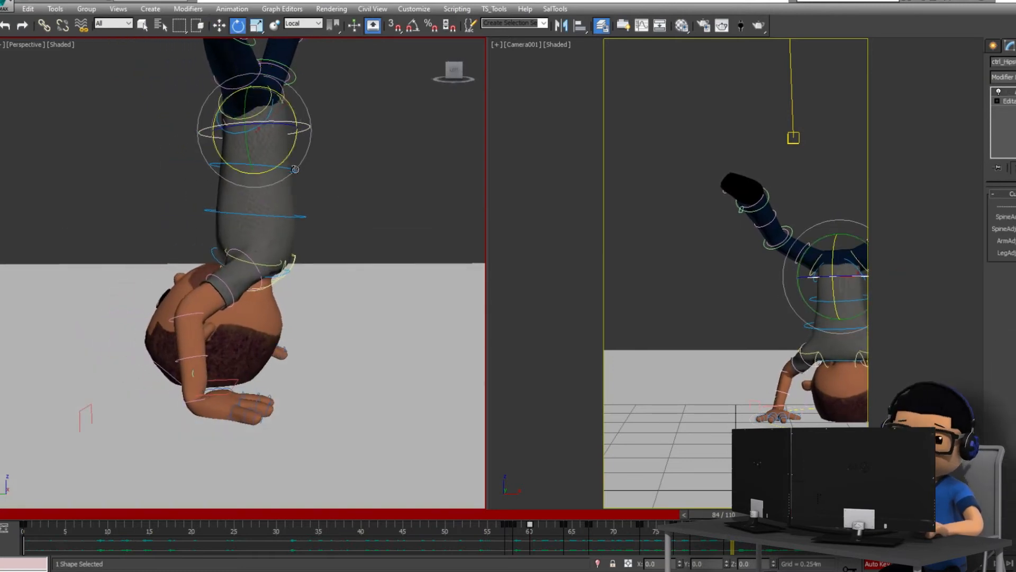
left_click_drag(295, 169, 290, 188)
Step: Rotate the upper leg controls from both sides to adjust the legs' forward and backward lean
middle_click_drag(290, 188, 225, 175, "alt")
left_click(271, 151)
left_click_drag(285, 148, 266, 126)
middle_click_drag(266, 130, 365, 172, "alt")
left_click(296, 144)
left_click_drag(281, 139, 285, 152)
Step: Rotate the right thigh by about 12.5 degrees and refine the spread of the legs
middle_click_drag(342, 180, 250, 186, "alt")
left_click_drag(282, 187, 260, 172)
left_click_drag(307, 119, 316, 111)
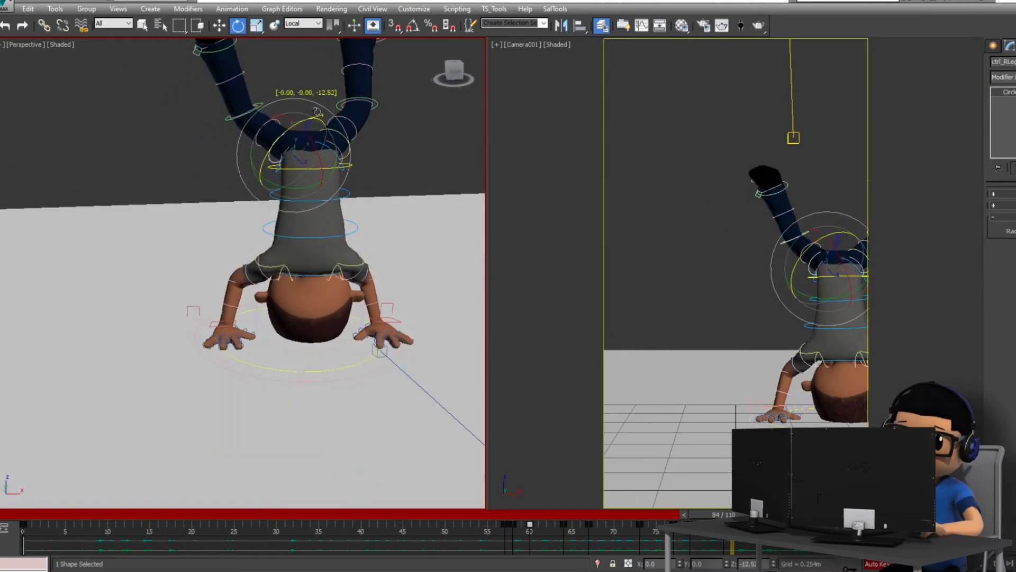
left_click_drag(355, 151, 344, 166)
Step: Rotate the spine controls in side view to arch the torso, and shift the hips to match
middle_click_drag(347, 168, 297, 171, "alt")
left_click(361, 190)
left_click_drag(370, 173, 366, 163)
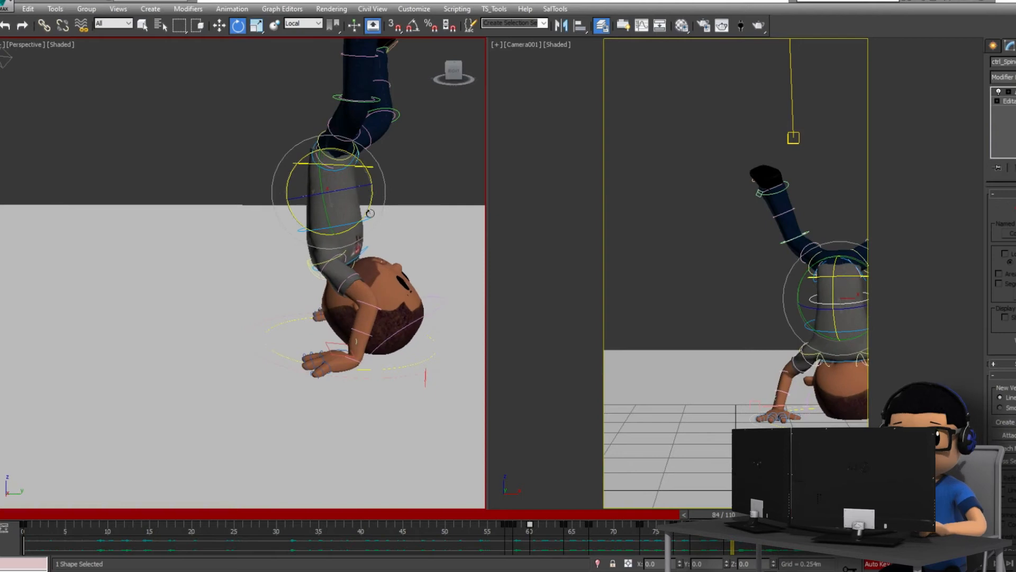
left_click(371, 214)
left_click_drag(372, 209, 371, 207)
left_click(365, 166)
key("w")
left_click_drag(353, 148, 379, 177)
Step: Advance to frame 85 and adjust the rotation of the right thigh and right foot
key("e")
key("period")
middle_click_drag(371, 175, 476, 209, "alt")
left_click(303, 164)
left_click_drag(318, 131, 315, 129)
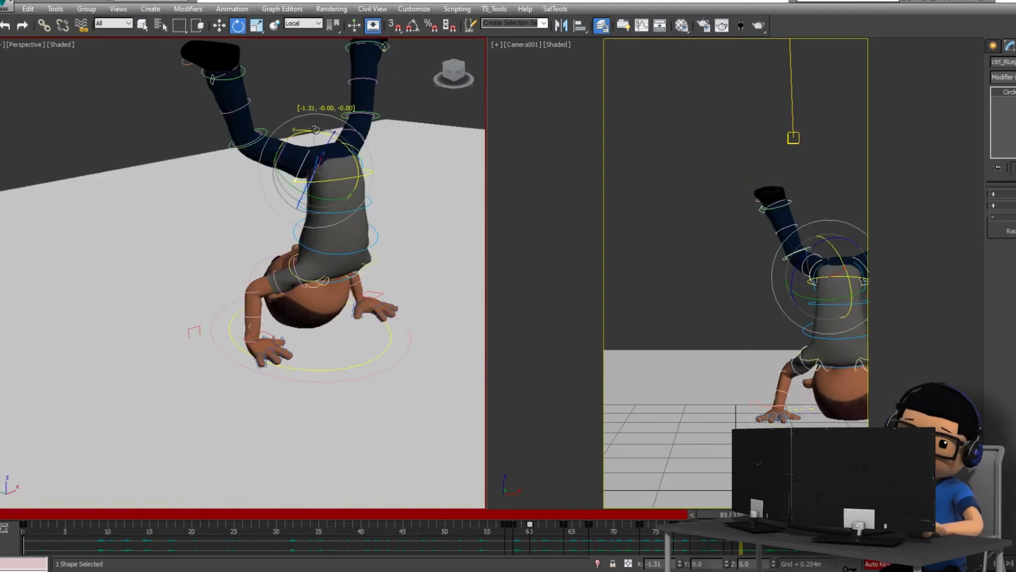
left_click(239, 73)
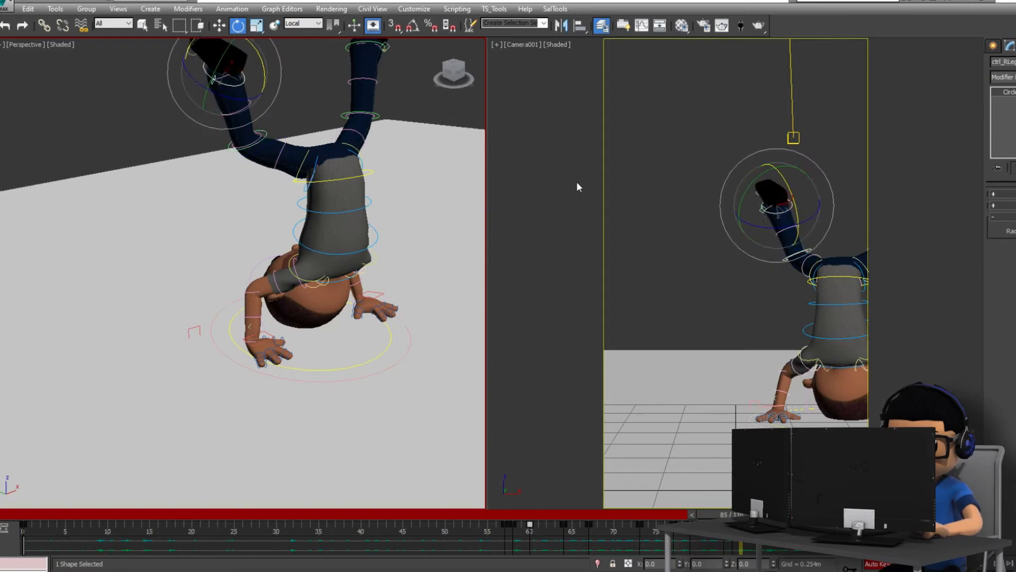
Step: Step through the neighbouring frames and rotate the hips slightly at frame 85
key("comma")
key("q")
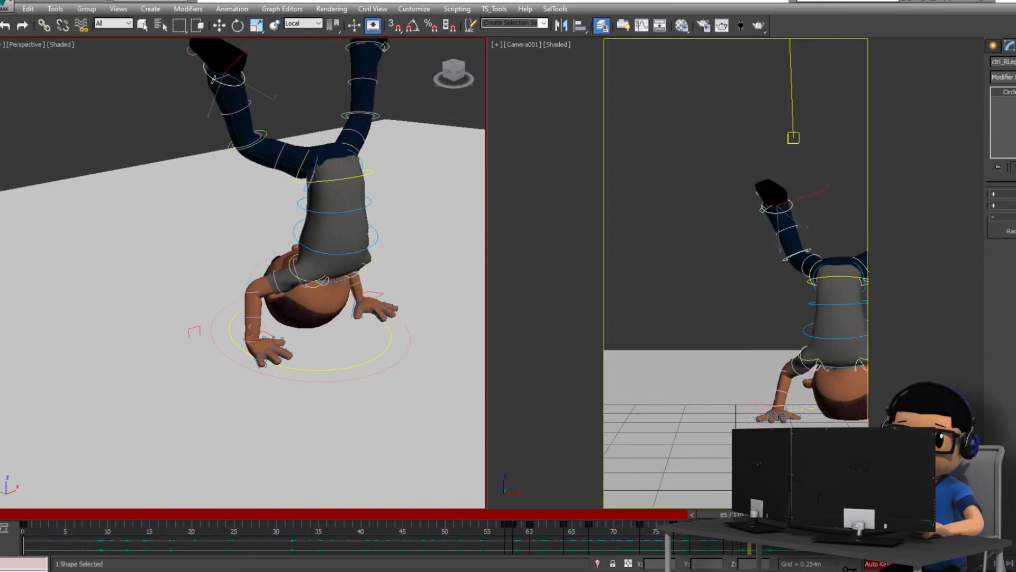
left_click(356, 176)
left_click_drag(373, 173, 372, 167)
key("q")
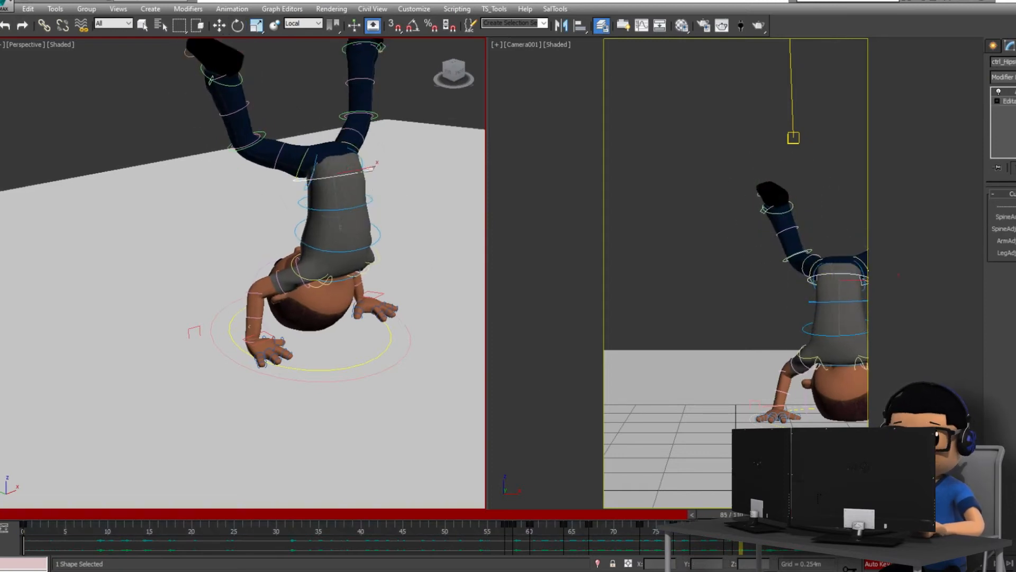
left_click_drag(337, 129, 336, 134)
Step: Rotate the upside-down character's head slightly at frame 85 and compare it with the previous frame
middle_click_drag(337, 159, 392, 159, "alt")
left_click(236, 304)
key("e")
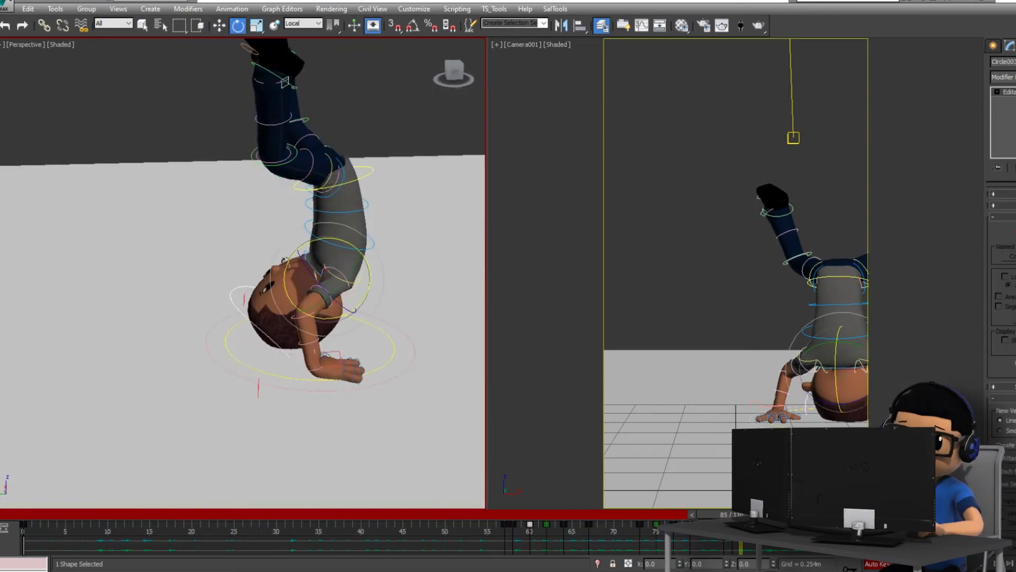
key("comma")
key("period")
Step: Rotate the upside-down character's right foot and right thigh slightly at frame 85
key("e")
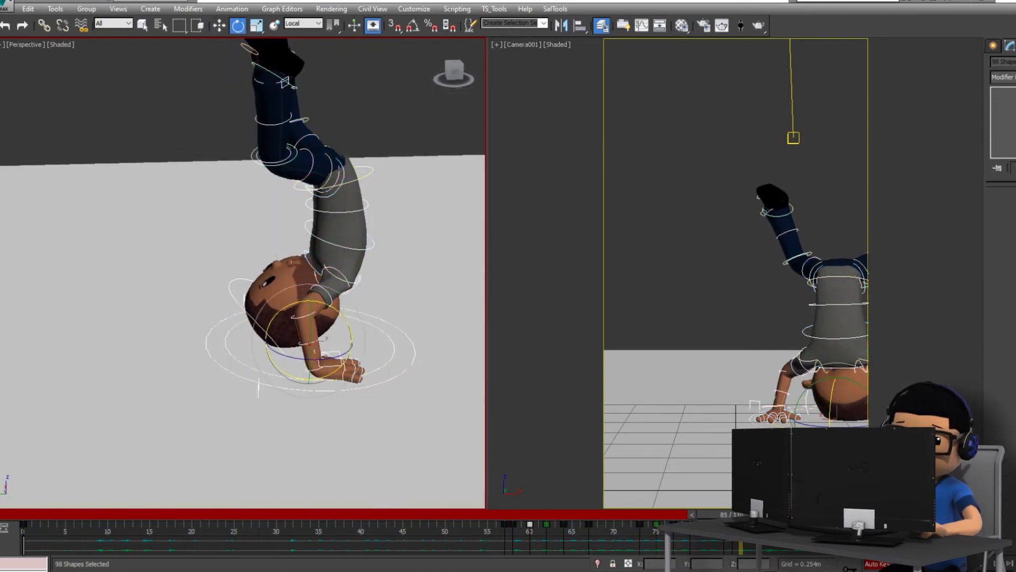
left_click(789, 213)
left_click_drag(792, 193, 795, 205)
left_click(813, 266)
left_click_drag(830, 245, 824, 241)
middle_click_drag(424, 175, 360, 201, "alt")
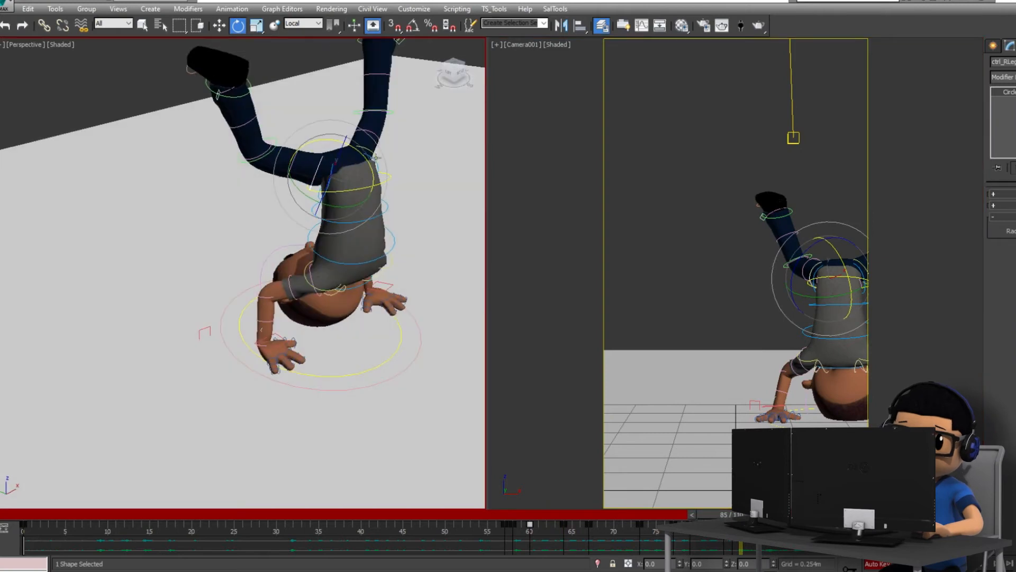
left_click(371, 152)
Step: Select all his controls, adjust the timing of the keys after frame 85, and scrub through the following frames
left_click_drag(723, 167, 911, 455)
key("comma")
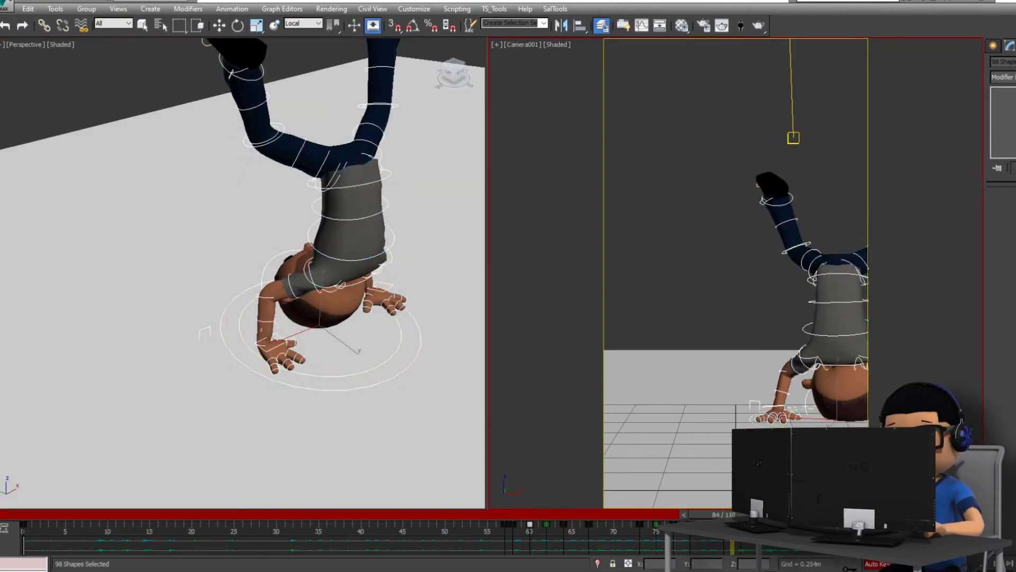
key("period")
left_click(742, 528)
left_click_drag(742, 528, 761, 530)
left_click_drag(361, 415, 374, 434)
left_click_drag(374, 417, 359, 432)
left_click_drag(406, 436, 330, 435)
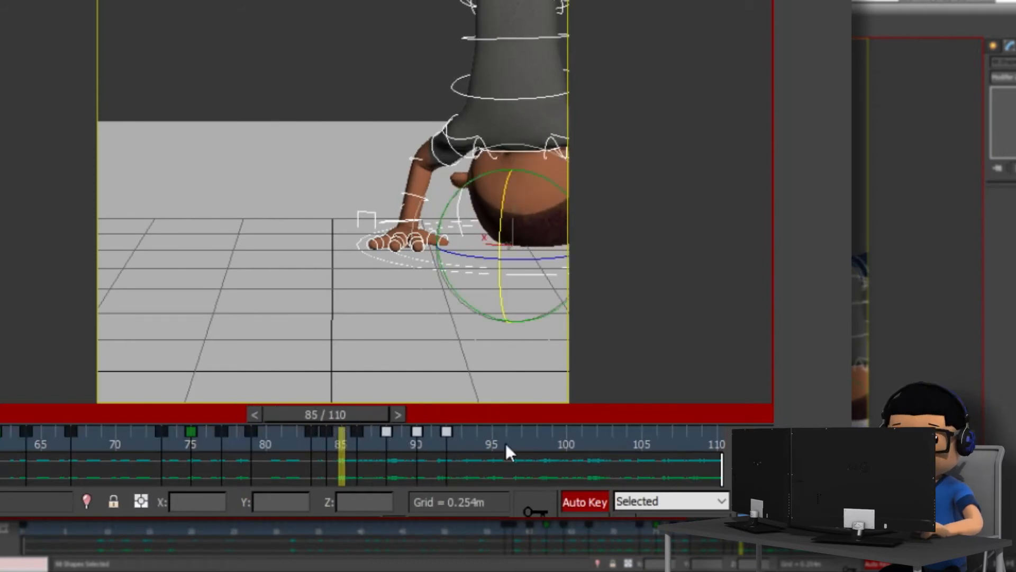
left_click_drag(442, 443, 519, 443)
left_click_drag(337, 415, 630, 445)
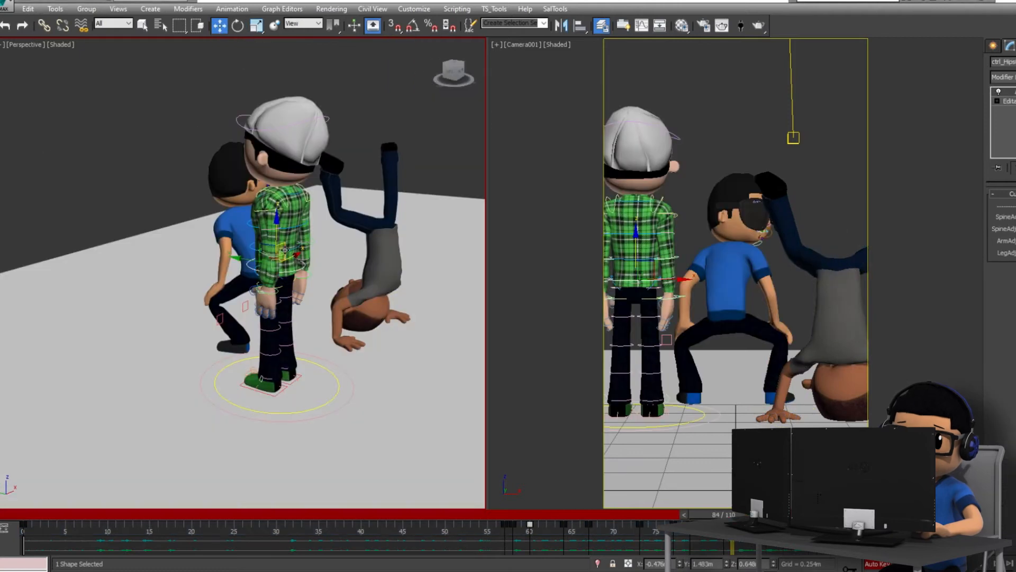
Step: Lower the plaid-shirted character's hips to about 0.29 m at frame 84 and bend his body forward
mouse_move(249, 277)
left_mouse_down()
mouse_move(275, 277)
mouse_move(232, 284)
left_mouse_up()
scroll(244, 281, "up", 2)
key("w")
scroll(233, 287, "down", 1)
middle_click_drag(240, 364, 188, 422, "alt")
scroll(193, 363, "up", 4)
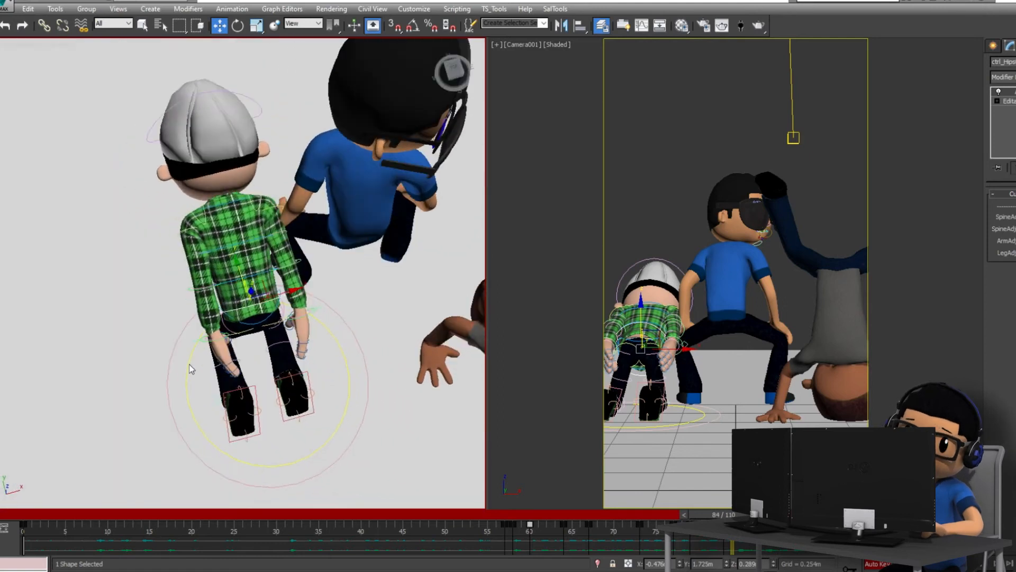
Step: Place the plaid-shirted character's left hand on the floor in front of him and rotate it
middle_click_drag(236, 293, 286, 232, "alt")
scroll(233, 276, "down", 4)
left_click_drag(102, 389, 87, 442)
scroll(106, 413, "up", 4)
left_click(151, 383)
key("e")
left_click_drag(168, 422, 158, 363)
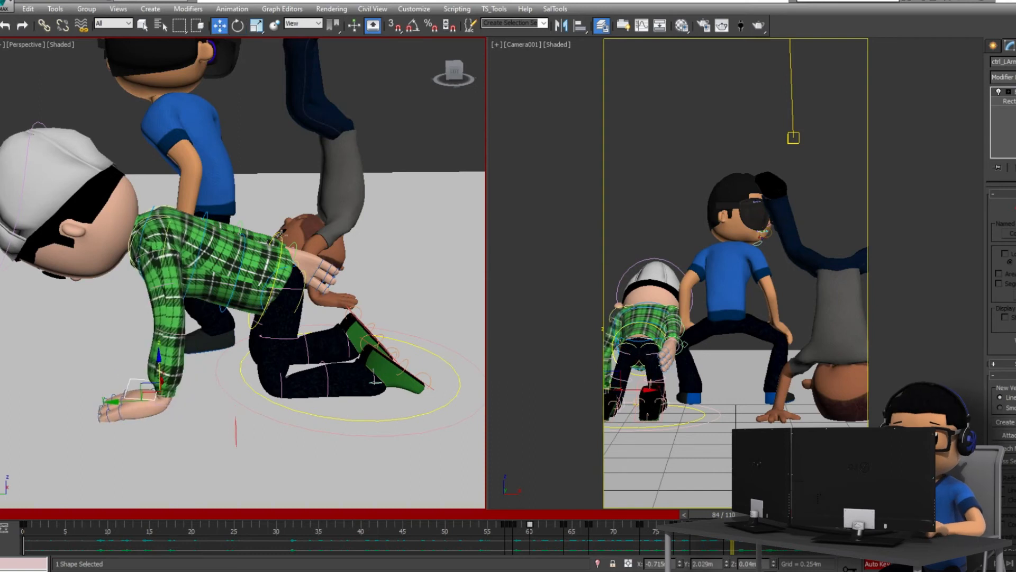
Step: Lower the hips slightly to about 0.26 m and settle the left hand flat against the floor
left_click_drag(281, 235, 281, 246)
scroll(130, 405, "up", 4)
middle_click_drag(154, 383, 161, 342, "alt")
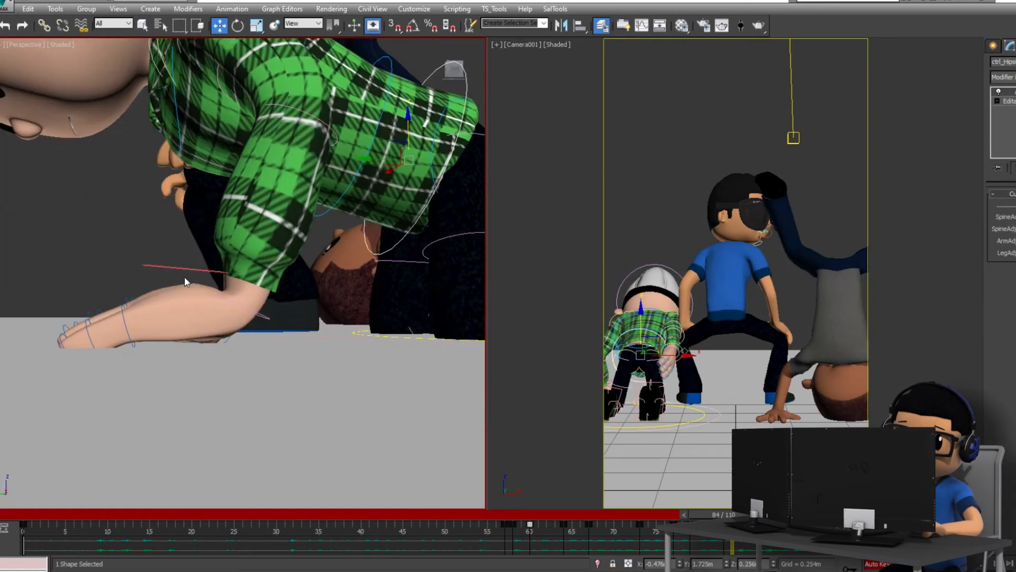
left_click(184, 270)
left_click_drag(114, 284, 140, 319)
key("e")
left_click_drag(165, 280, 178, 296)
left_click(212, 271)
key("w")
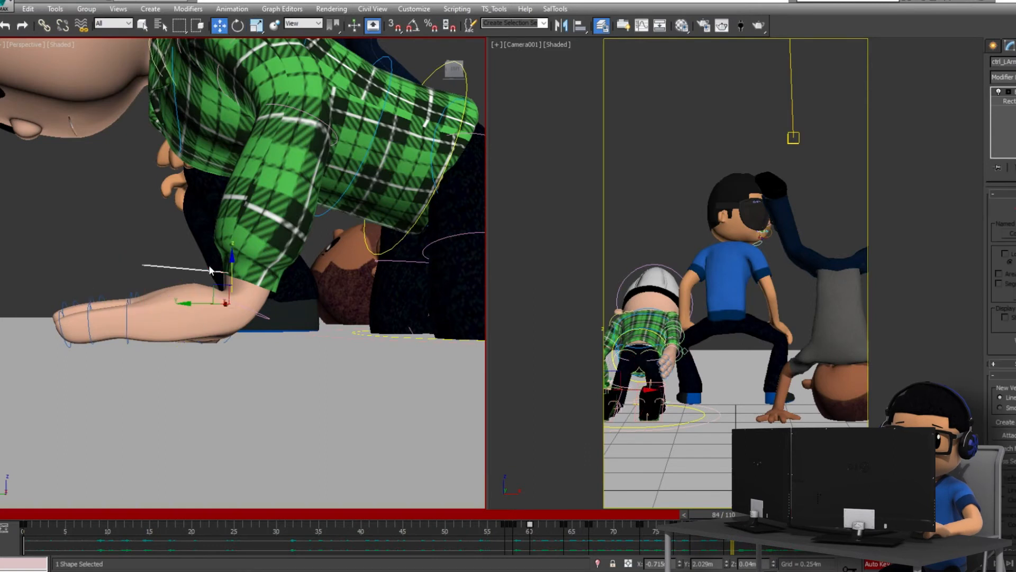
left_click_drag(228, 275, 228, 285)
Step: Rotate the left hand's finger controls so the fingers spread and rest on the floor
middle_click_drag(230, 289, 281, 451, "alt")
key("e")
left_click_drag(129, 308, 99, 292)
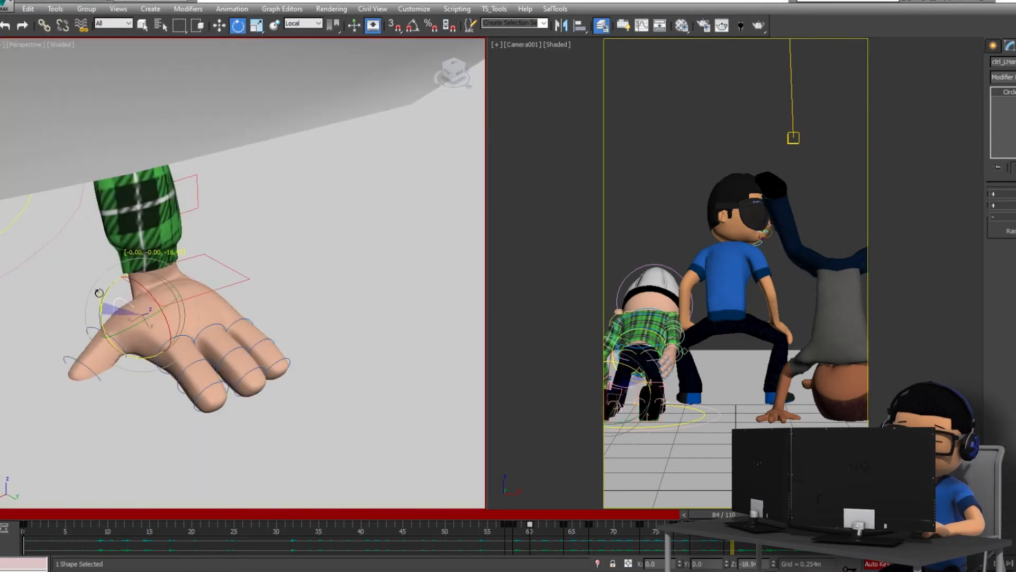
left_click_drag(161, 375, 170, 376)
middle_click_drag(257, 442, 212, 386, "alt")
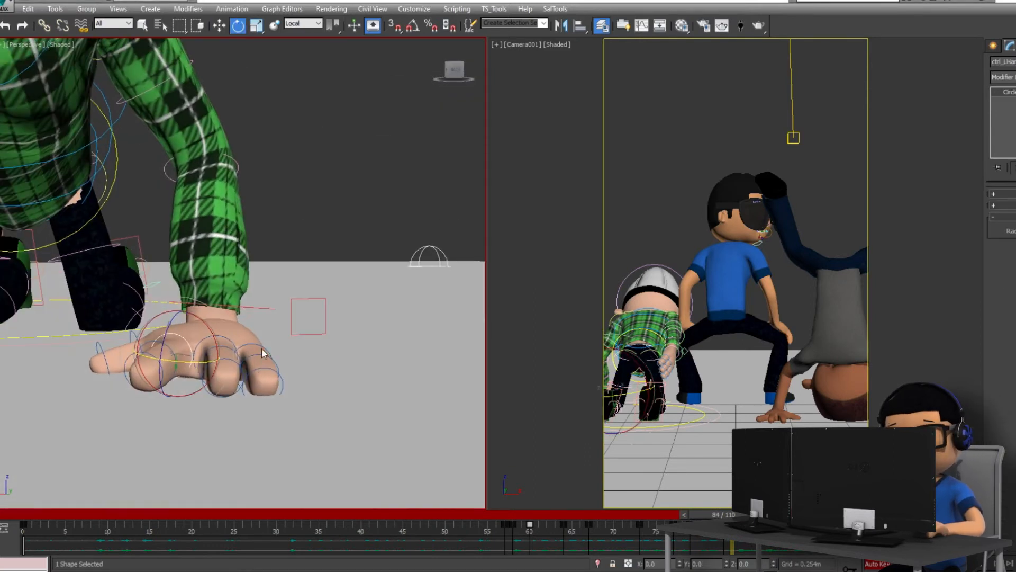
left_click(264, 353)
left_click_drag(260, 368, 281, 374)
left_click_drag(263, 324, 270, 334)
middle_click_drag(330, 373, 298, 396, "alt")
Step: Fine-tune the left hand's rotation by about 1.5 degrees on its Y axis
left_click(238, 306)
left_click_drag(258, 328, 263, 311)
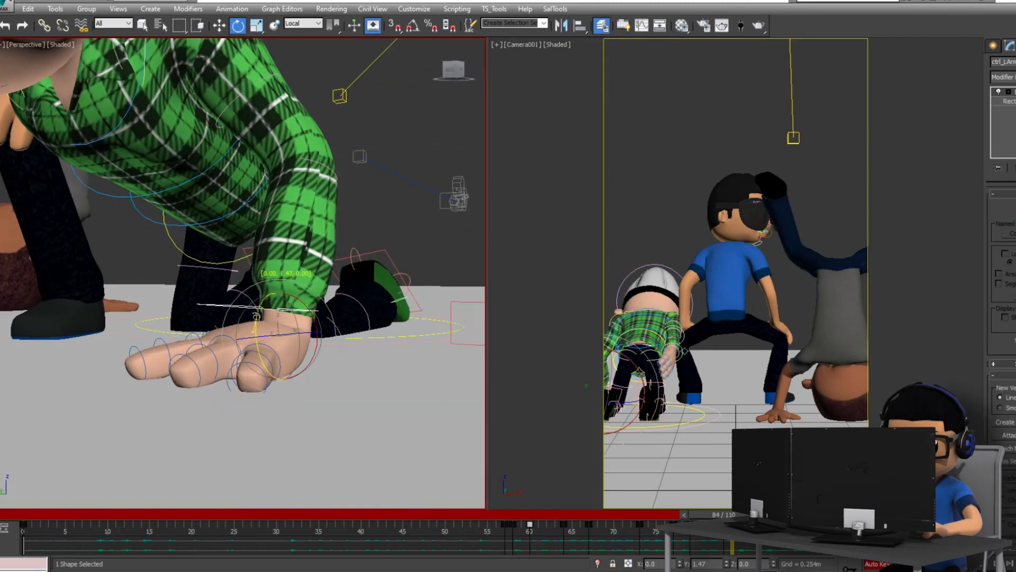
mouse_move(261, 310)
middle_mouse_down("alt")
mouse_move(183, 320)
mouse_move(276, 317)
middle_mouse_up("alt")
left_click(183, 320)
Step: Place the plaid-shirted character's right hand on the floor beside the left and rotate it so the fingers point forward
scroll(264, 222, "down", 5)
left_click(262, 207)
key("w")
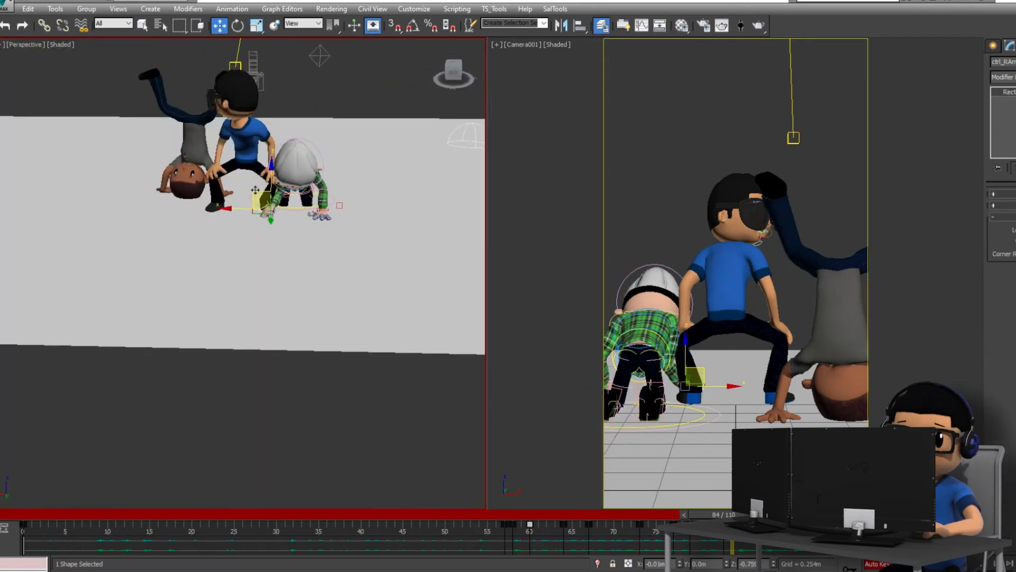
left_click_drag(262, 205, 267, 209)
scroll(256, 218, "up", 5)
key("e")
left_click_drag(343, 206, 419, 191)
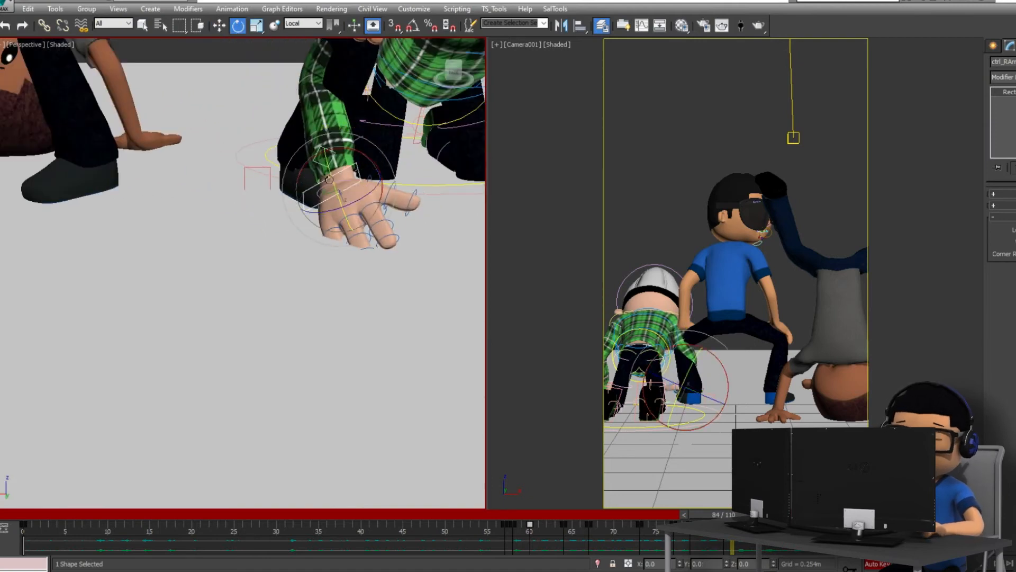
mouse_move(329, 180)
left_mouse_down()
mouse_move(368, 157)
mouse_move(346, 171)
left_mouse_up()
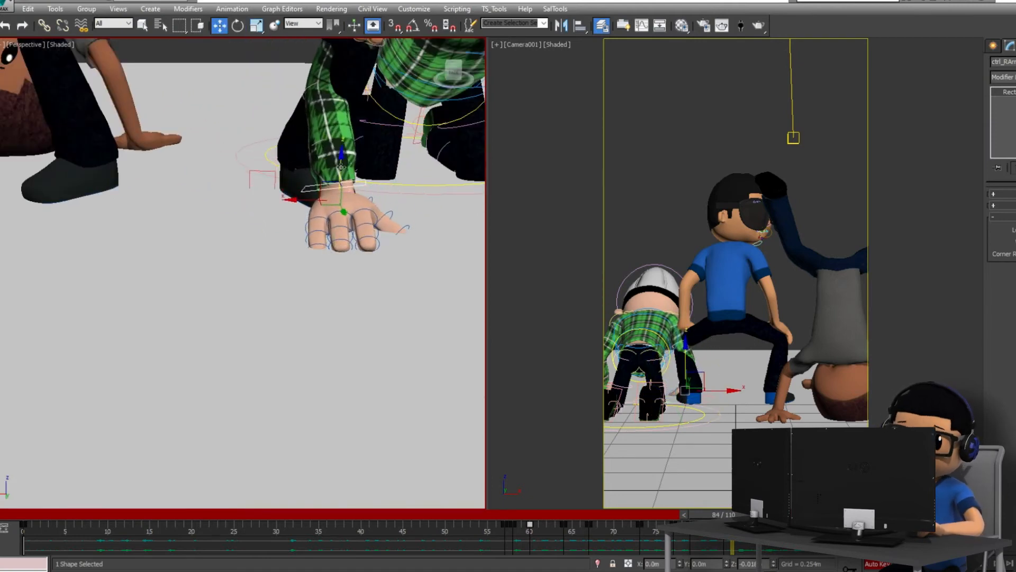
Step: Rotate a finger of the right hand level with the others and lower the hand onto the floor
scroll(369, 199, "up", 4)
left_click(367, 211)
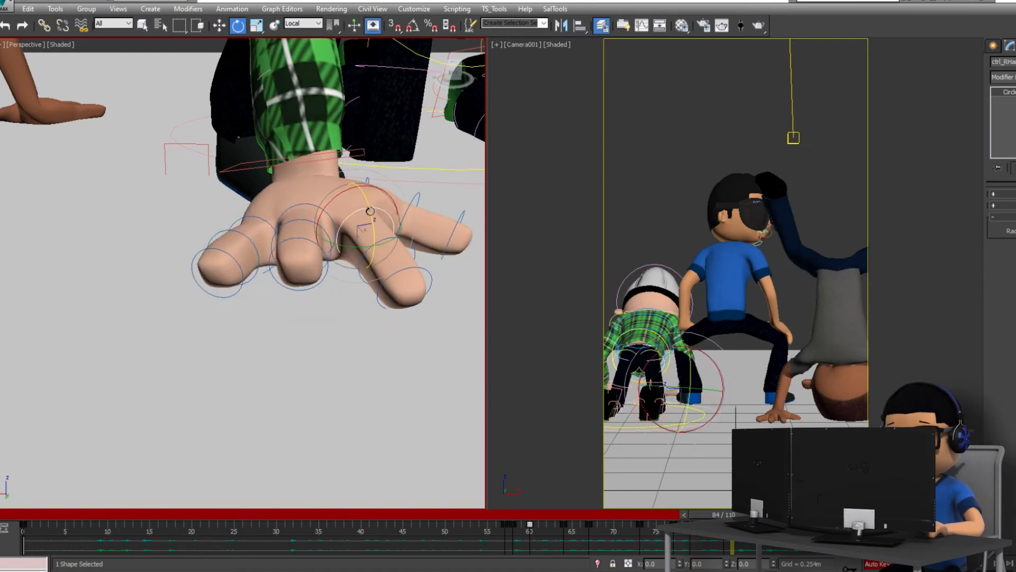
key("w")
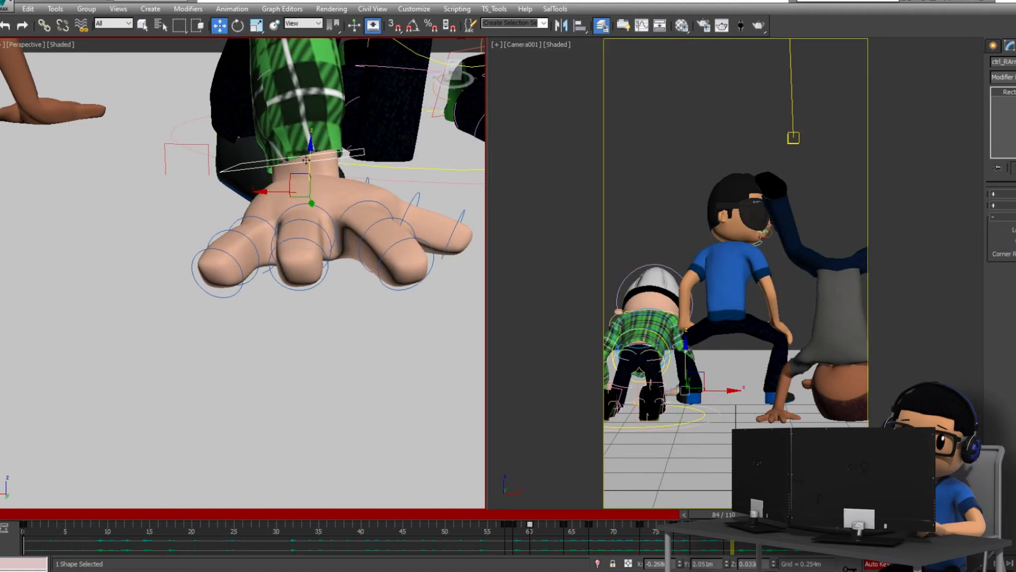
left_click_drag(313, 164, 313, 185)
middle_click_drag(312, 185, 302, 260, "alt")
key("w")
key("e")
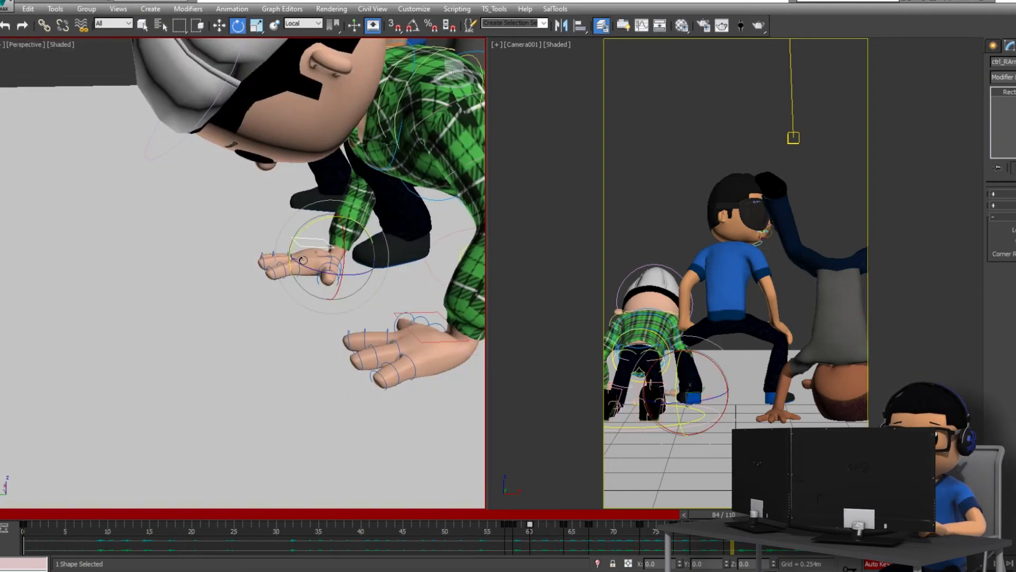
Step: Move the whole plaid-shirted character with the master control and turn him slightly
scroll(302, 260, "down", 5)
left_click(451, 294)
middle_click_drag(451, 295, 249, 293)
left_click_drag(249, 278, 263, 278)
middle_click_drag(263, 278, 282, 394, "alt")
key("w")
left_click_drag(236, 240, 295, 232)
key("e")
left_click_drag(289, 290, 290, 296)
middle_click_drag(368, 324, 352, 227, "alt")
scroll(332, 256, "up", 3)
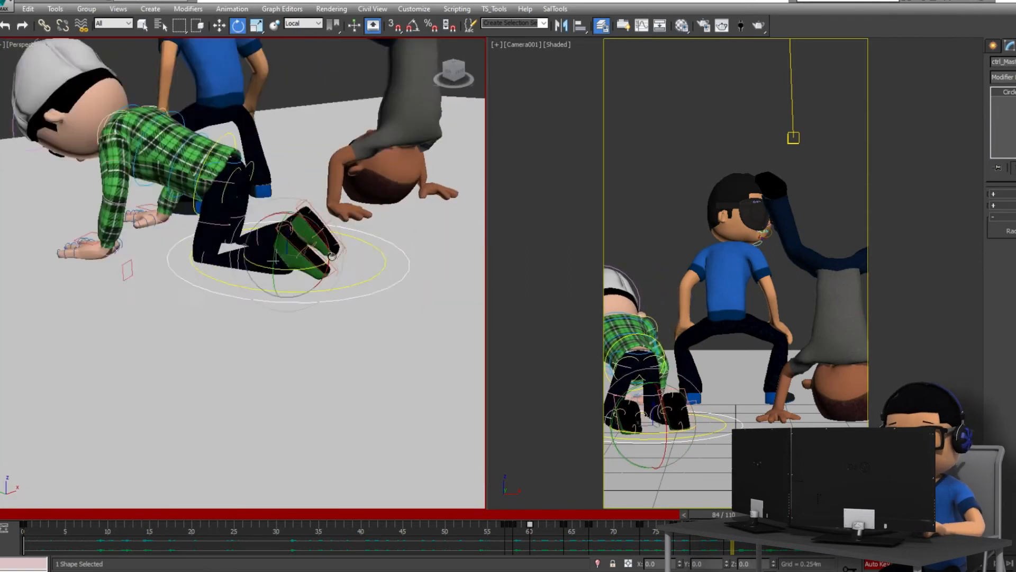
Step: Adjust the right foot in View coordinates and shift the right elbow's direction control
scroll(332, 256, "up", 3)
left_click(342, 248)
middle_click_drag(429, 294, 365, 331, "alt")
left_click(303, 23)
left_click(295, 33)
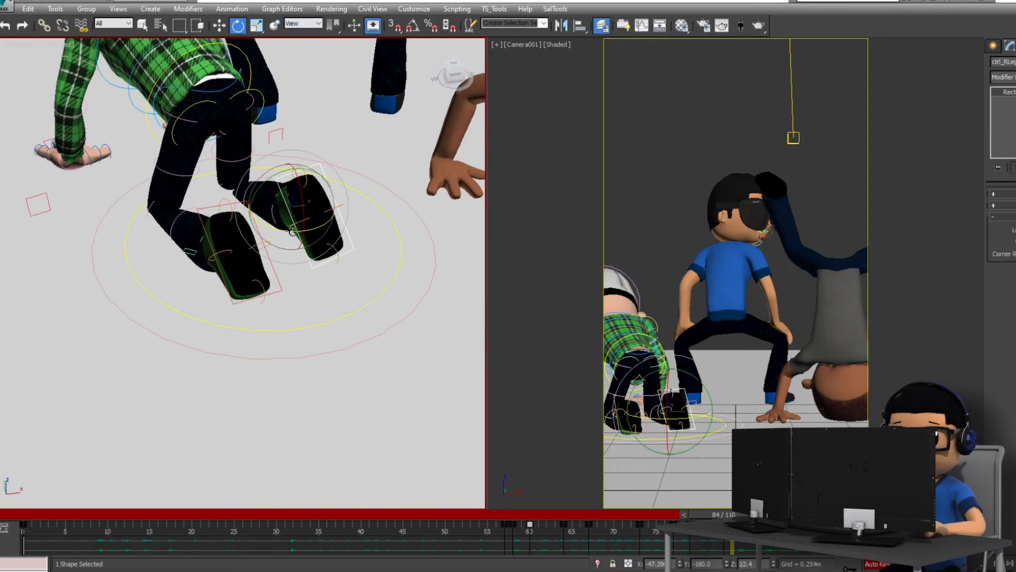
key("w")
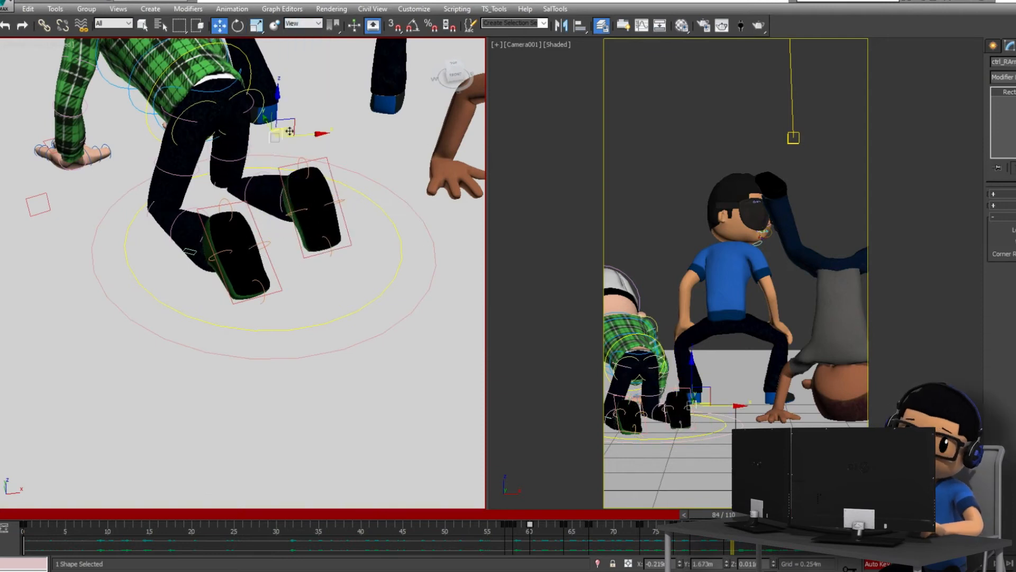
left_click_drag(299, 125, 291, 127)
Step: Move the right knee's direction control outward to spread the right leg
middle_click_drag(296, 299, 295, 225, "alt")
left_click(265, 266)
middle_click_drag(276, 264, 286, 290, "alt")
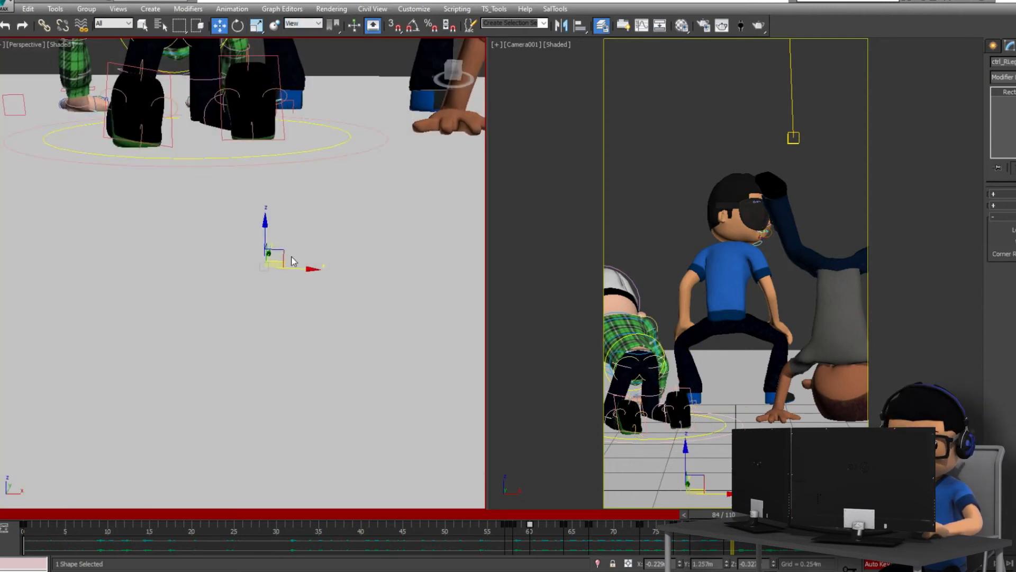
left_click_drag(285, 252, 371, 240)
Step: Rotate the right foot by about -4.5 degrees on its Z axis in Local coordinates
left_click(284, 101)
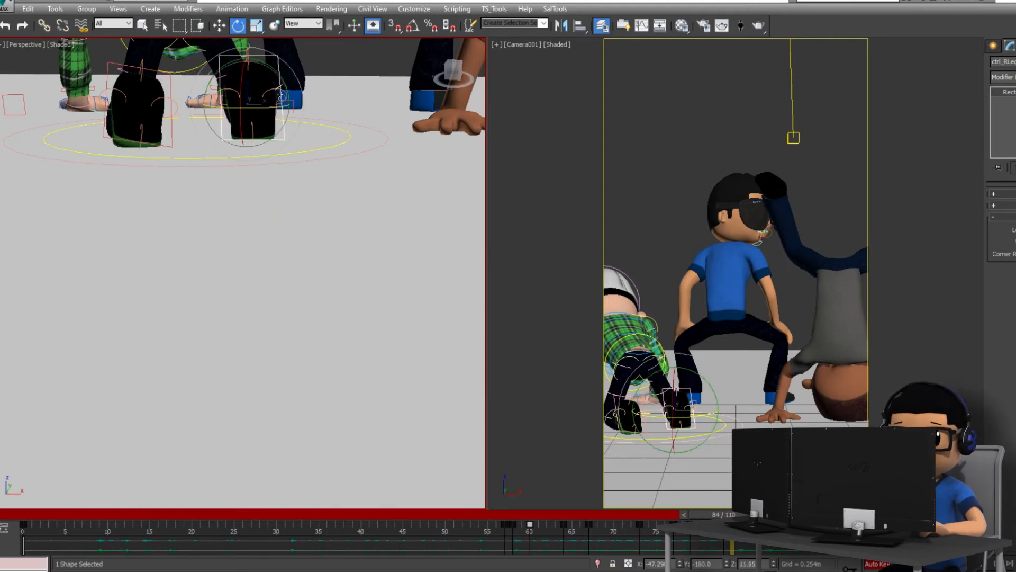
left_click(303, 23)
left_click(296, 60)
key("e")
left_click_drag(236, 124, 234, 140)
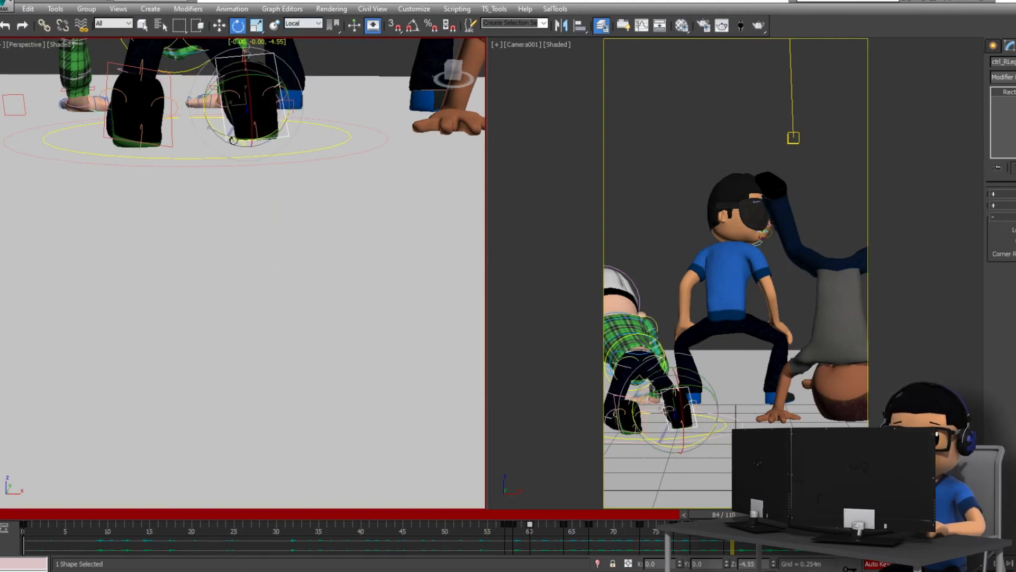
Step: Move the left knee's direction control outward in Local coordinates to spread the left leg
middle_click_drag(125, 229, 122, 204, "alt")
left_click(100, 290)
key("w")
left_click(303, 23)
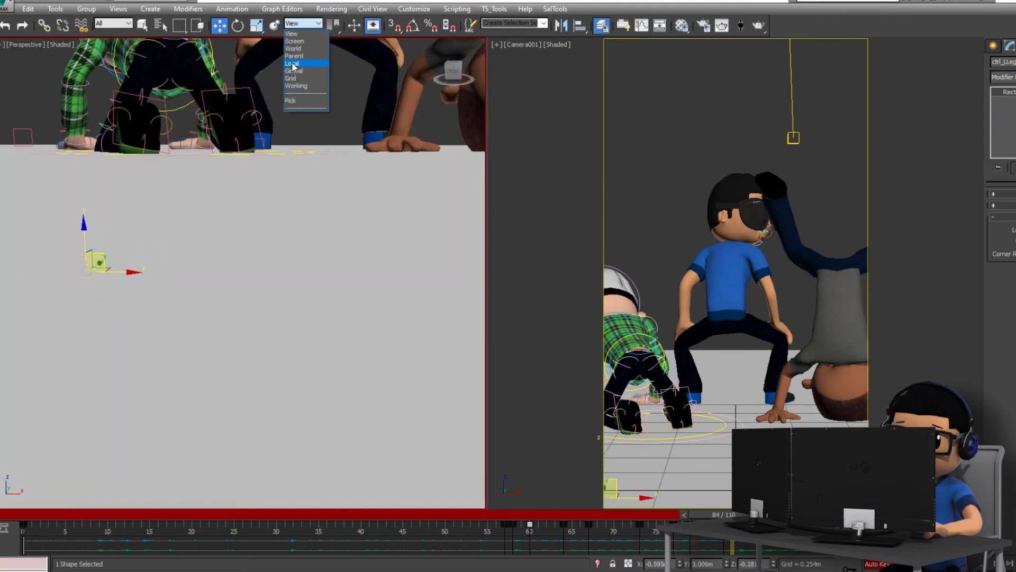
left_click(296, 60)
left_click_drag(66, 254, 54, 241)
Step: Turn and reposition the whole plaid-shirted character with the master control from a top view
middle_click_drag(332, 181, 330, 228, "alt")
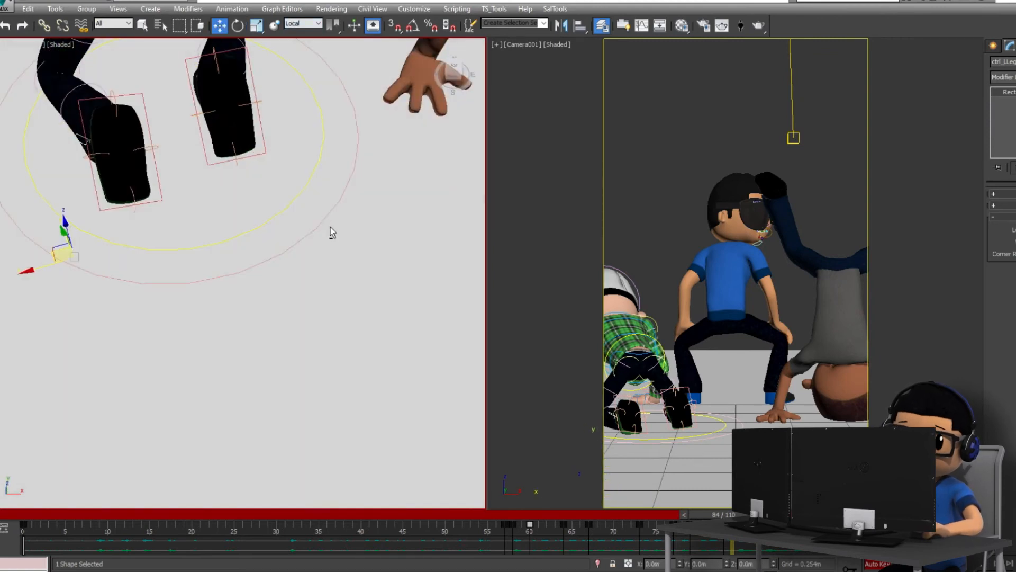
left_click(330, 212)
scroll(332, 209, "down", 5)
left_click_drag(283, 183, 320, 249)
Step: Raise the plaid-shirted character's head by rotating it about -32 degrees on its X axis
left_click(280, 108)
key("e")
left_click_drag(284, 106, 286, 147)
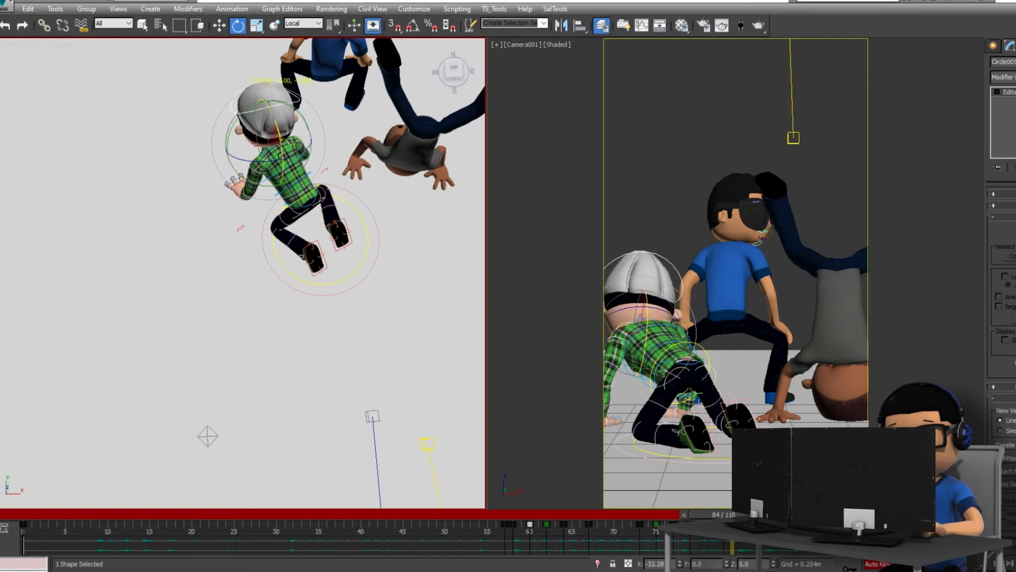
scroll(287, 148, "up", 5)
Step: Rotate two spine controls together to twist the torso and turn the head toward his friends
left_click(308, 164)
left_click(330, 201, "ctrl")
left_click_drag(320, 208, 331, 200)
middle_click_drag(344, 199, 270, 209, "alt")
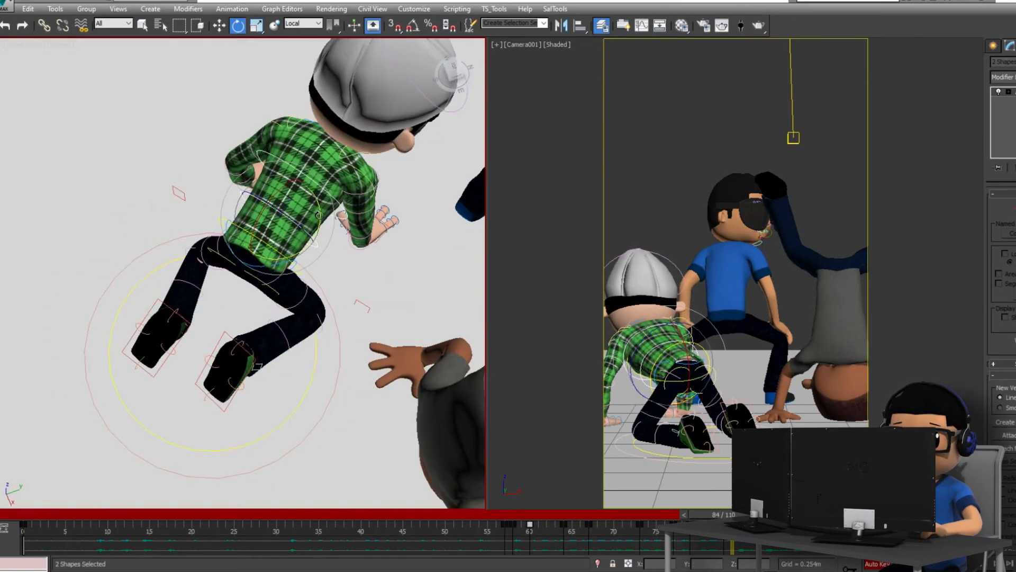
left_click_drag(319, 211, 320, 222)
left_click(444, 145)
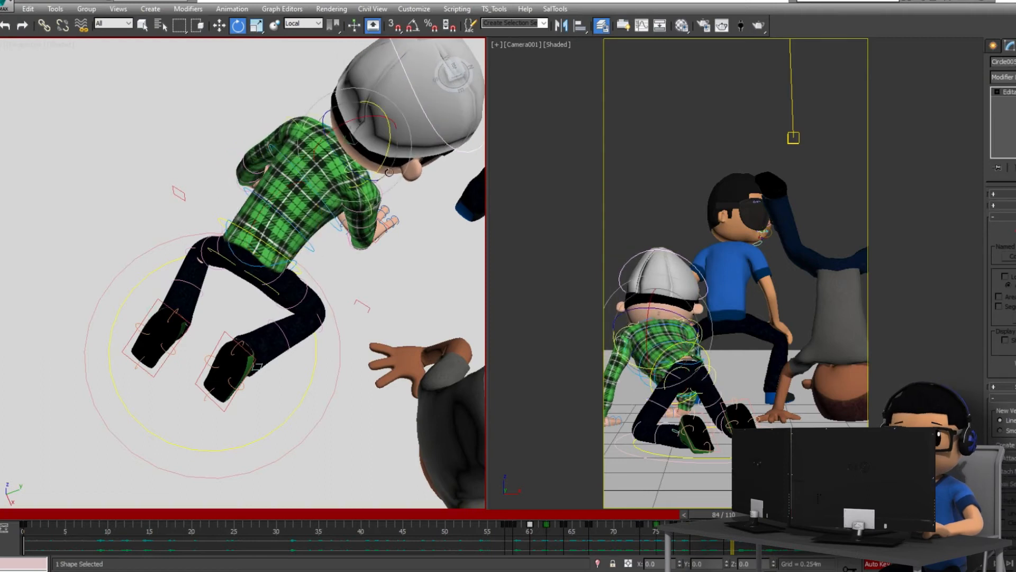
left_click_drag(335, 154, 311, 166)
Step: Shift the whole plaid-shirted character away from his friends with the master control
left_click(631, 453)
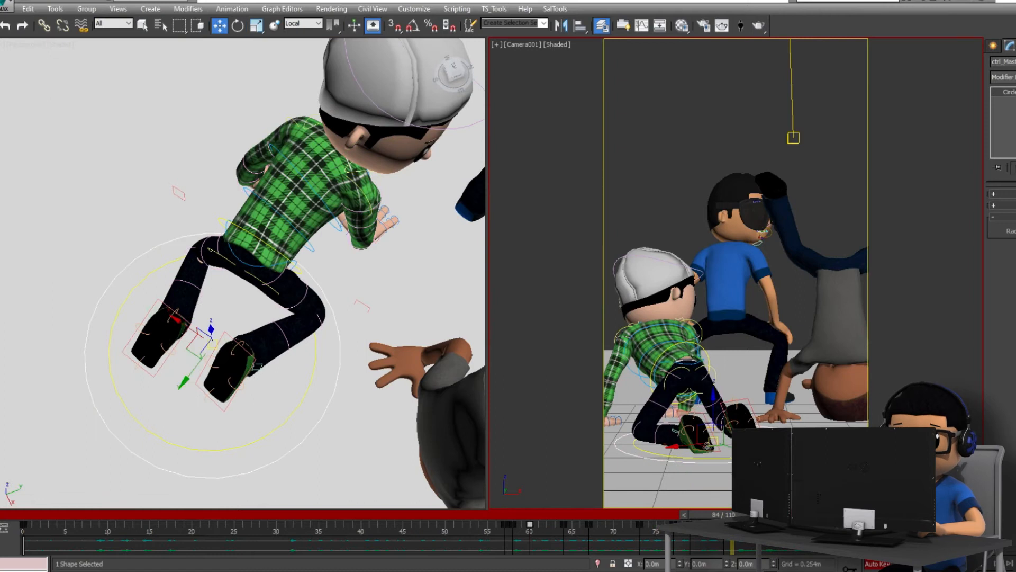
mouse_move(709, 451)
left_mouse_down()
mouse_move(680, 450)
mouse_move(695, 449)
left_mouse_up()
key("e")
key("w")
left_click_drag(208, 322, 180, 333)
Step: Select all his controls, advance to frame 85, and rotate the pelvis about 24 degrees on its X axis
key("ctrl+a")
key("period")
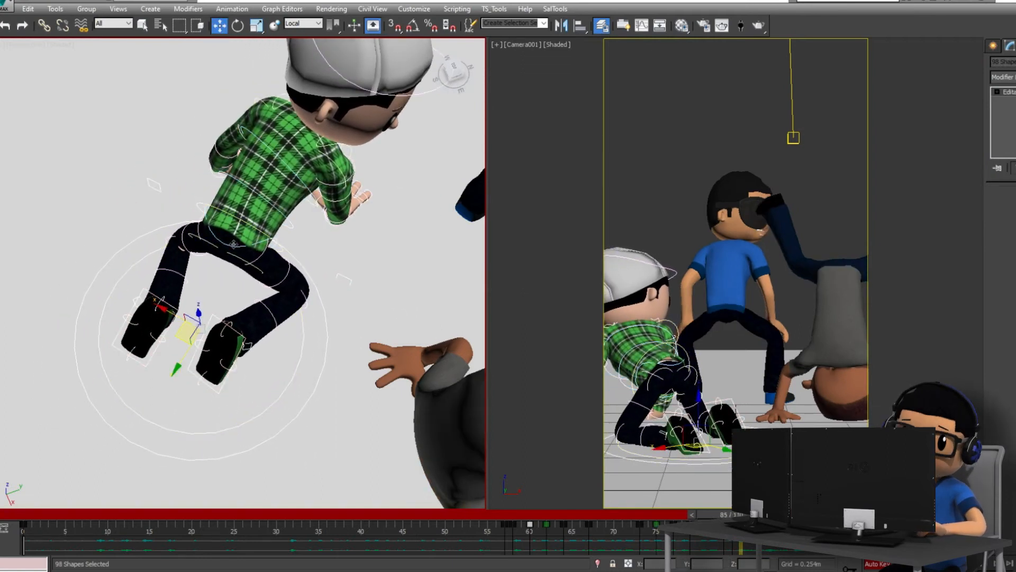
left_click(234, 244)
middle_click_drag(233, 244, 321, 213, "alt")
key("e")
left_click_drag(252, 205, 253, 180)
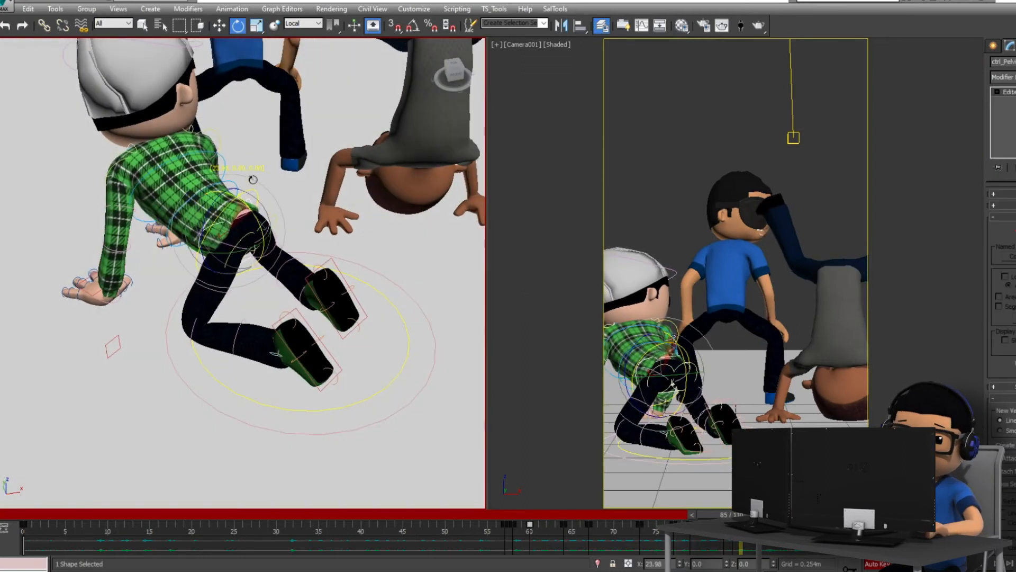
Step: Adjust the plaid-shirted character's hips at frame 85, rotating them about 6.3 degrees on their X axis
middle_click_drag(326, 233, 248, 185, "alt")
left_click(248, 185)
key("w")
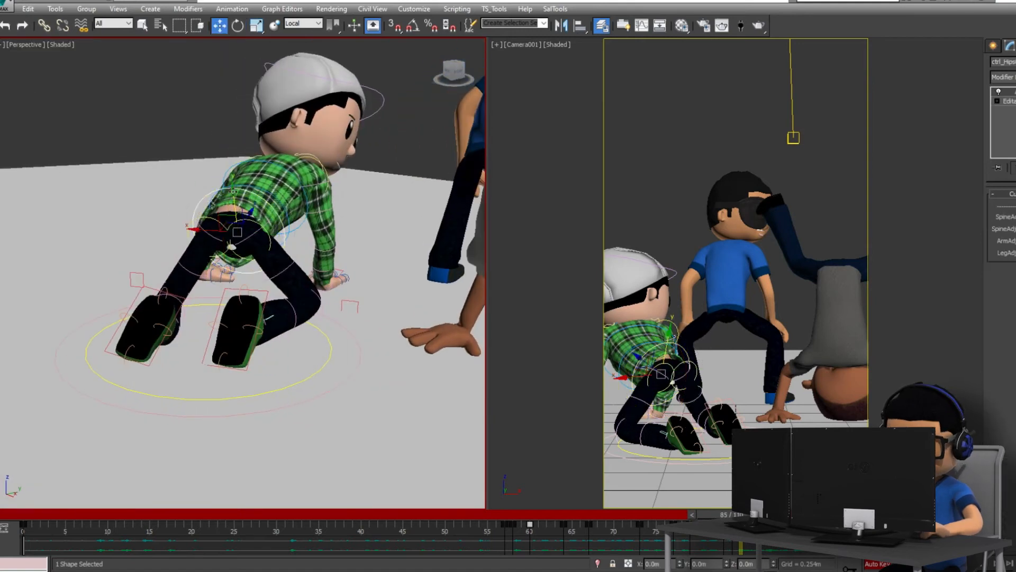
left_click_drag(234, 199, 223, 202)
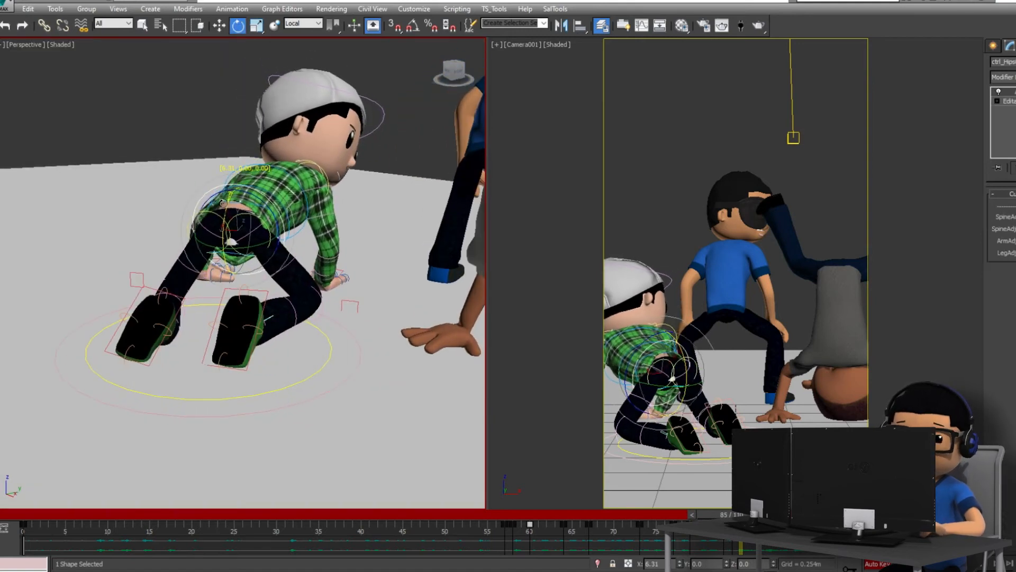
Step: Move the plaid-shirted character's two knee direction controls inward at frame 85, bringing his bent knees closer together
key("ctrl+a")
key("q")
key("comma")
key("period")
key("e")
middle_click_drag(325, 273, 373, 416, "alt")
left_click(351, 292)
key("w")
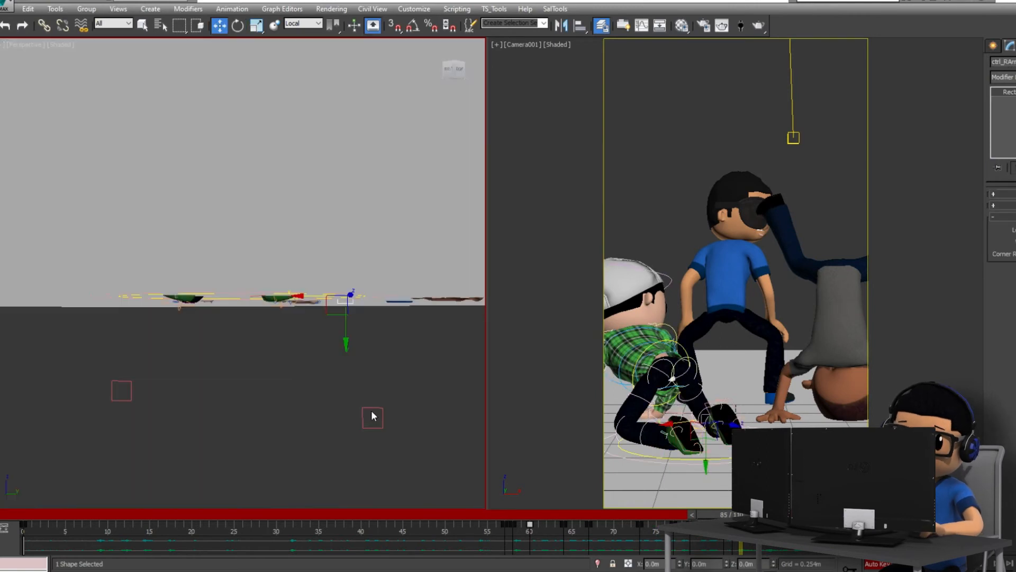
left_click_drag(126, 378, 124, 372)
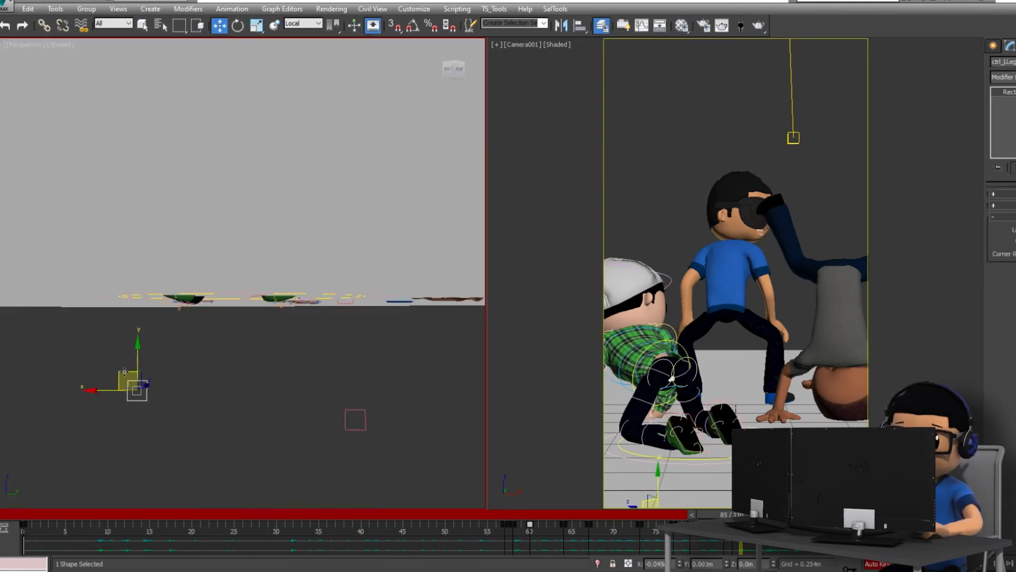
key("q")
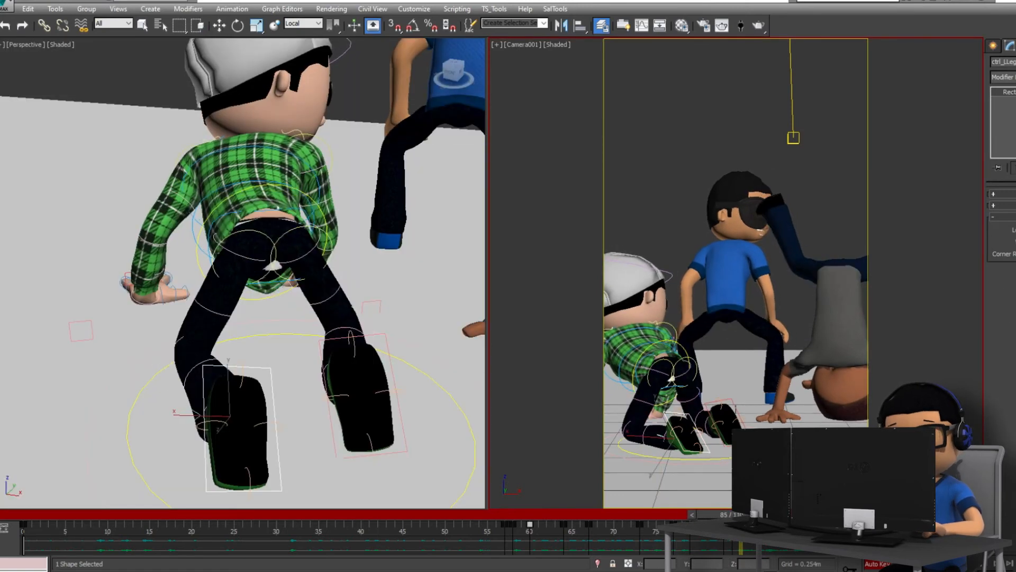
Step: Rotate the plaid-shirted character's foot controls at frame 84, turning the right foot about 2.7 degrees on its Z axis
key("comma")
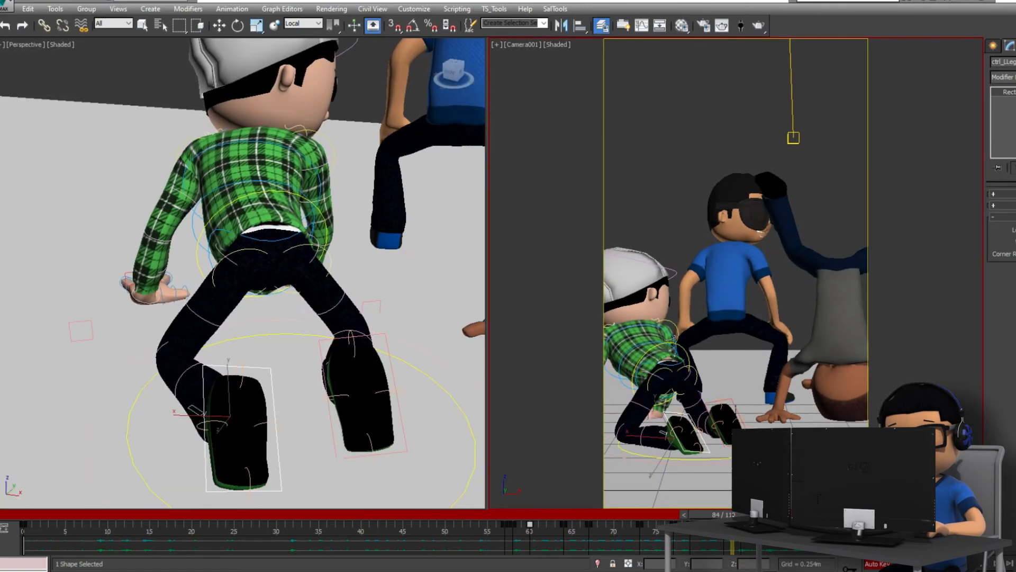
key("e")
left_click_drag(656, 454, 658, 458)
left_click(721, 440)
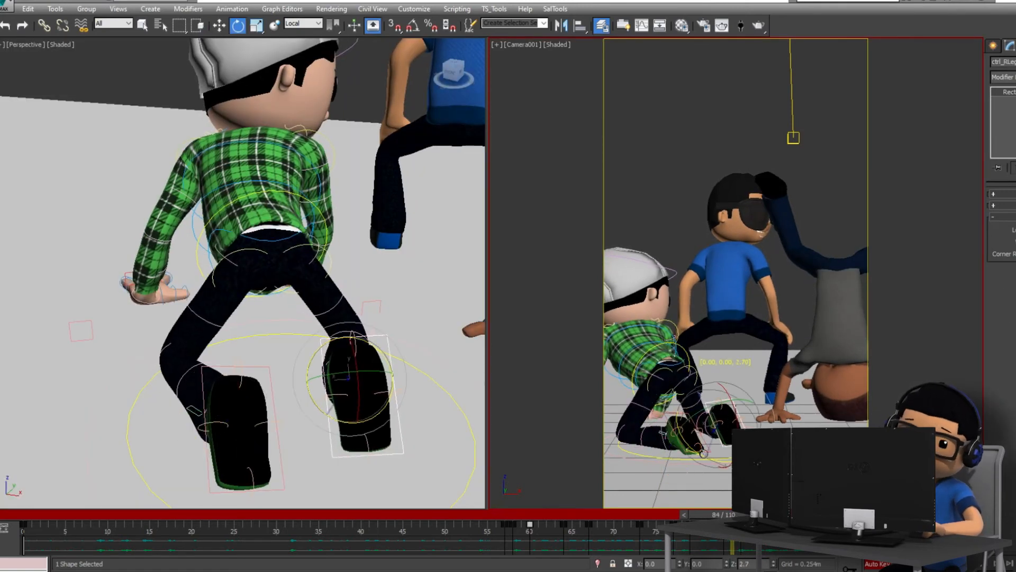
key("period")
key("q")
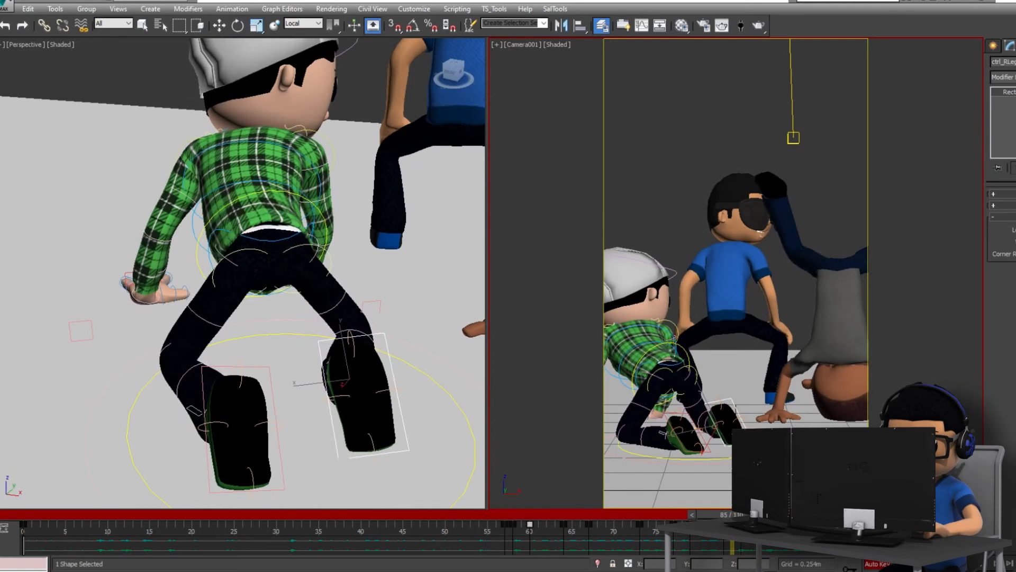
Step: Select all of the plaid-shirted character's controls, advance to frame 87, and shift the key at frame 86 earlier
key("period")
key("e")
key("ctrl+a")
key("q")
key("period")
key("e")
left_click(749, 524)
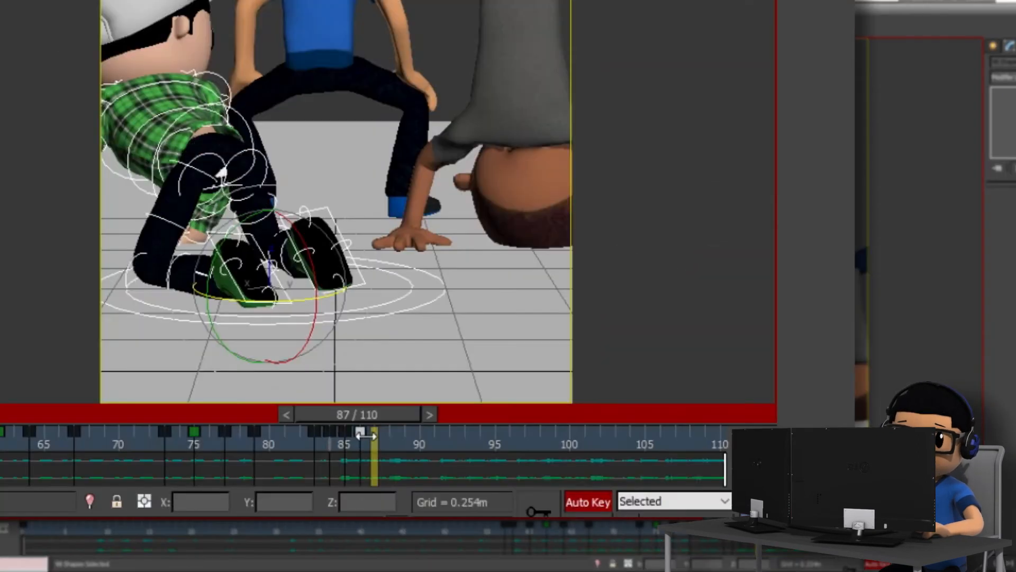
left_click_drag(360, 435, 327, 439)
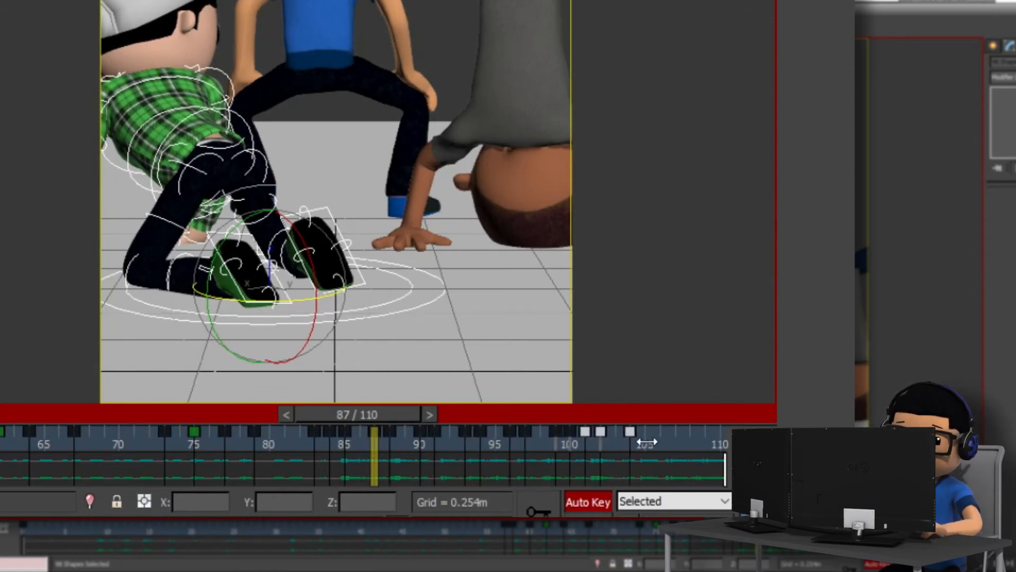
Step: Reposition the gray-shirted character on the floor at frame 84 by moving his master control
left_click(503, 300)
key("alt+w")
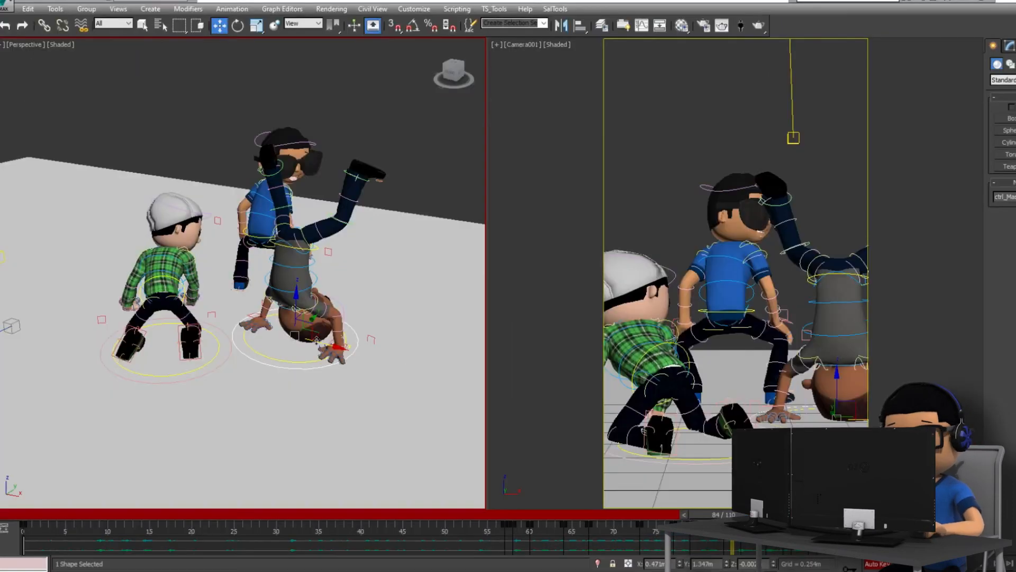
left_click(322, 387)
key("e")
left_click_drag(315, 356, 297, 351)
middle_click_drag(232, 338, 287, 366, "alt")
left_click_drag(314, 325, 309, 335)
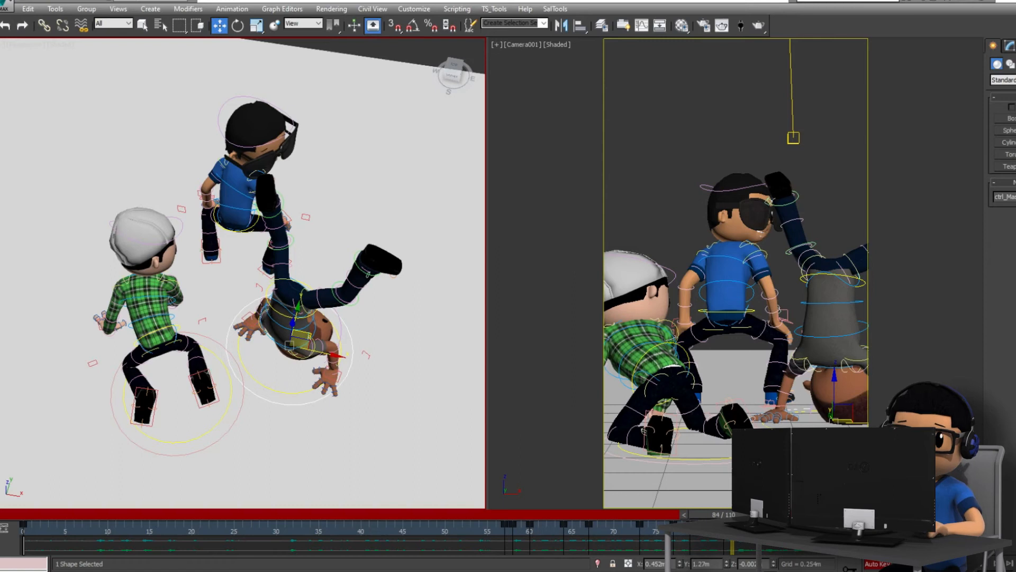
Step: Play back the group animation and inspect the keys of the blue-shirted and plaid-shirted characters with all their controls selected
key("/")
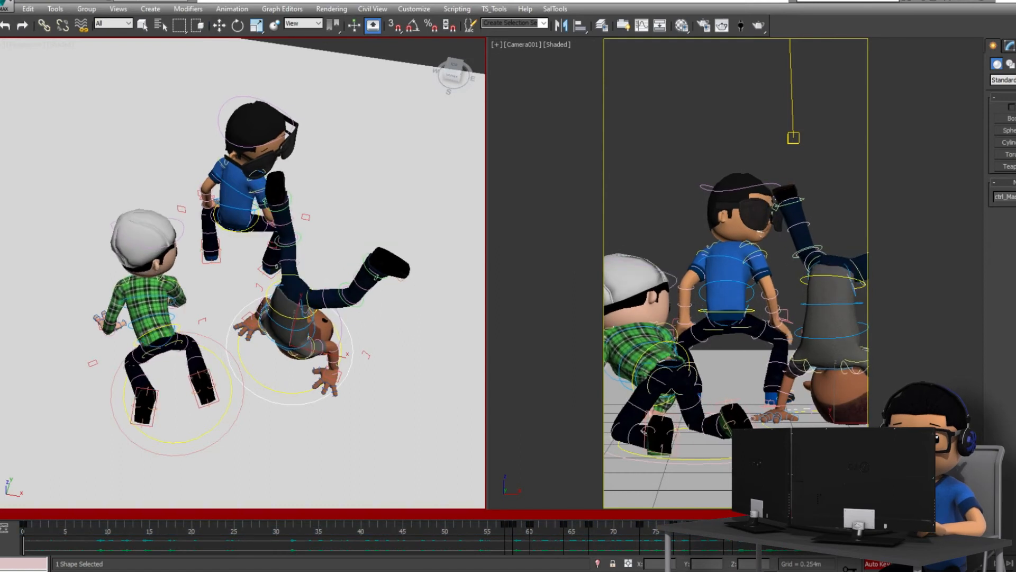
key("F3")
key("ctrl+a")
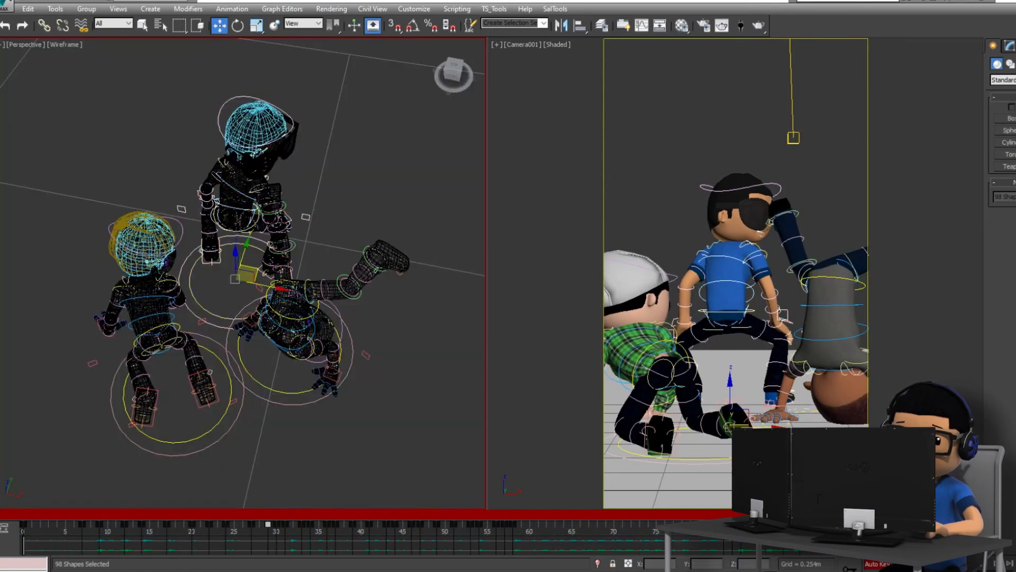
key("F3")
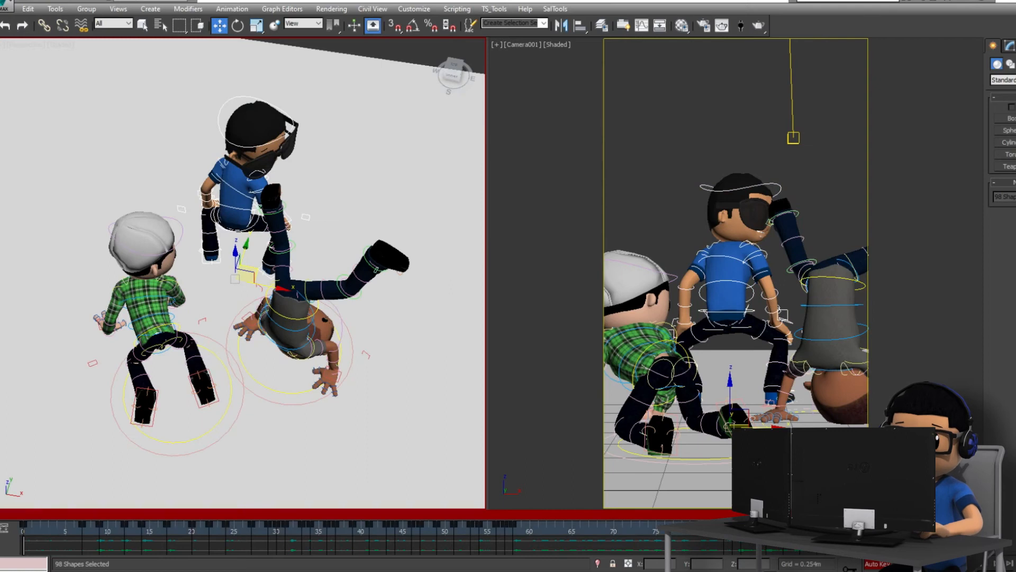
key("/")
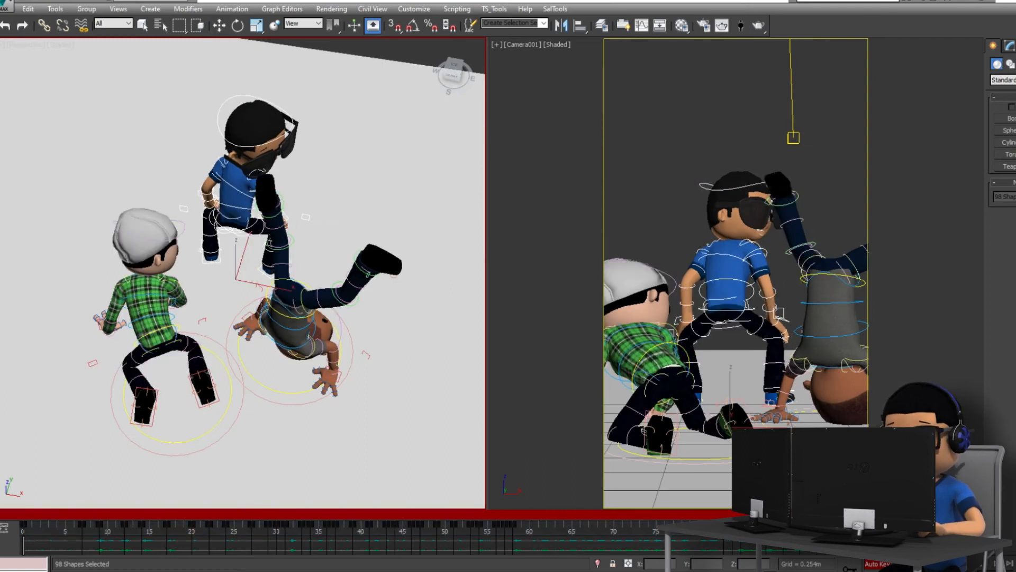
double_click(683, 462)
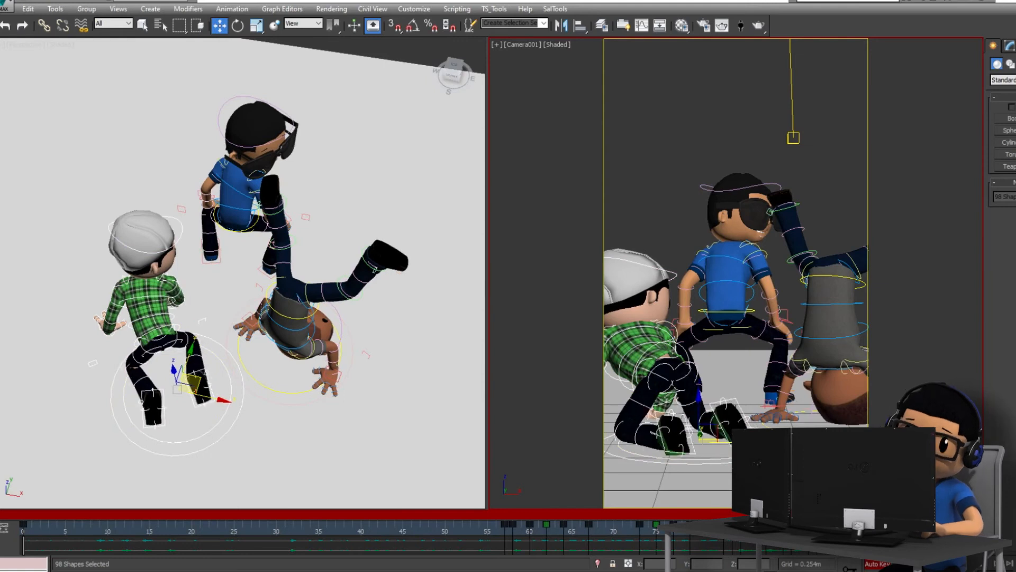
key("alt+w")
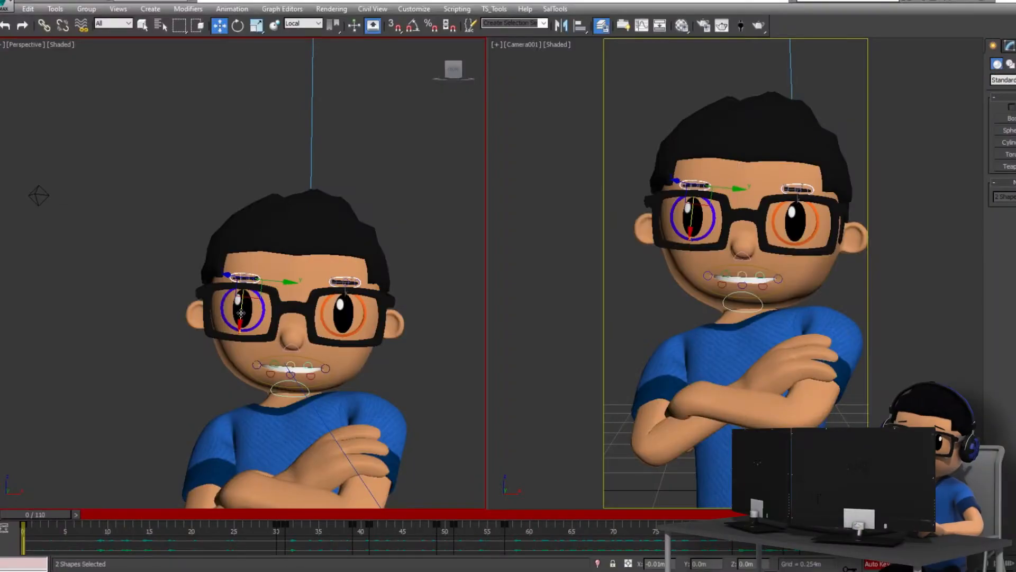
Step: Tilt the blue-shirted character's eyebrows at frame 0, rotating the right one about 11.4 degrees on its Z axis
scroll(286, 264, "up", 8)
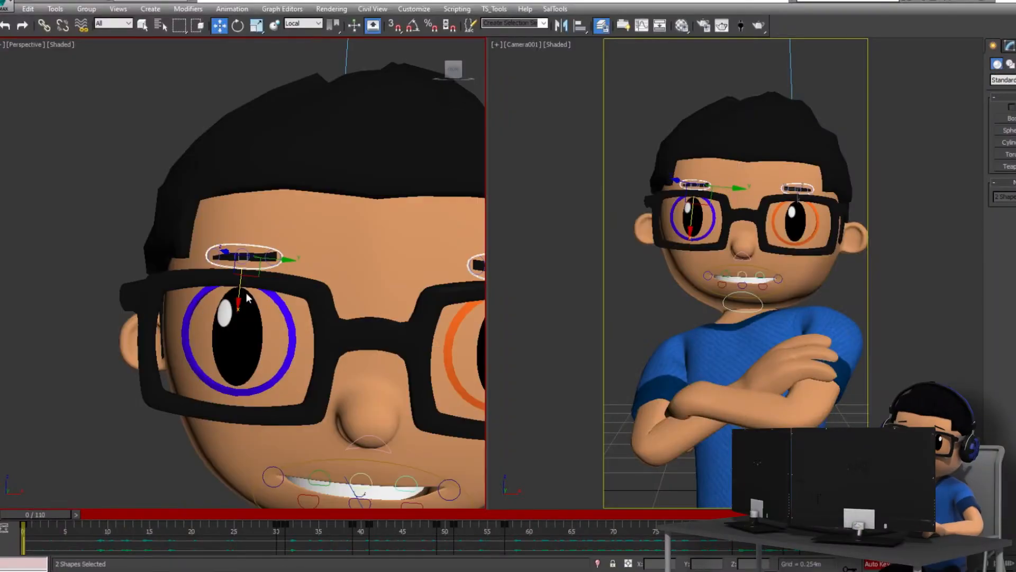
scroll(287, 265, "down", 8)
left_click(396, 240)
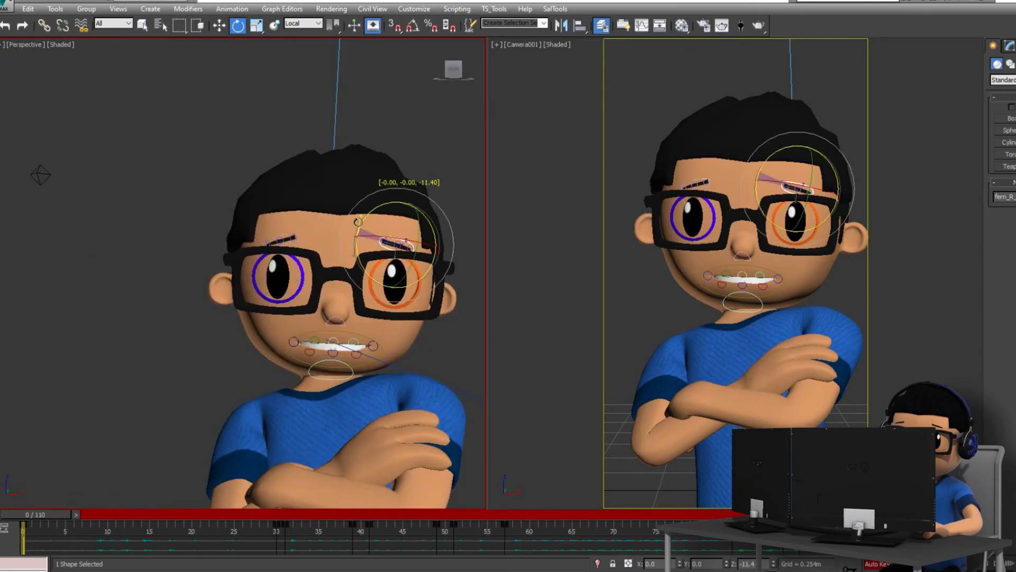
key("w")
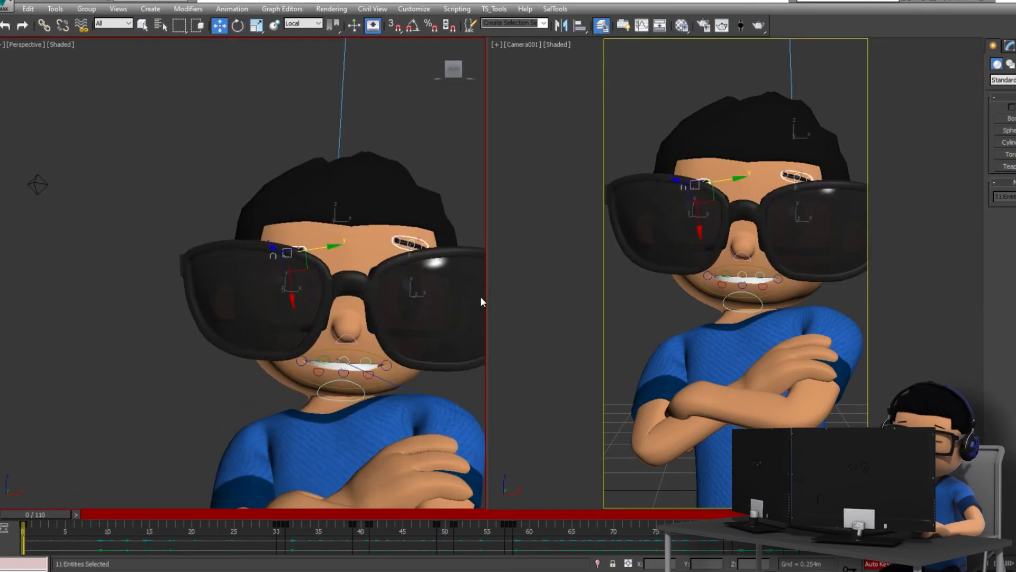
Step: Adjust the blue-shirted character's eyebrows and eyes at frame 27, and shift the facial key at frame 30 earlier
left_click_drag(56, 515, 266, 519)
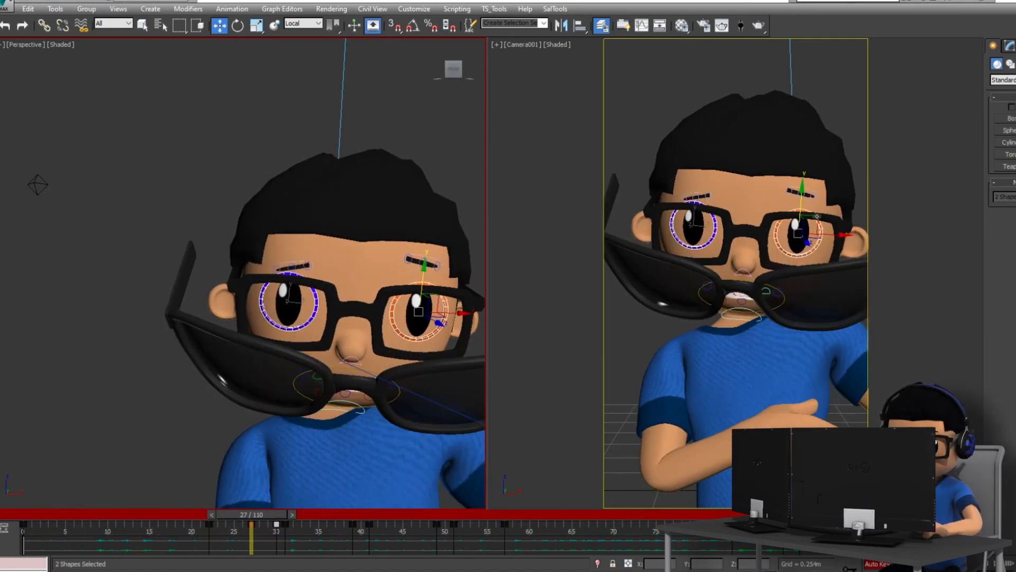
left_click(798, 193)
left_click_drag(690, 201, 730, 188)
left_click(452, 306)
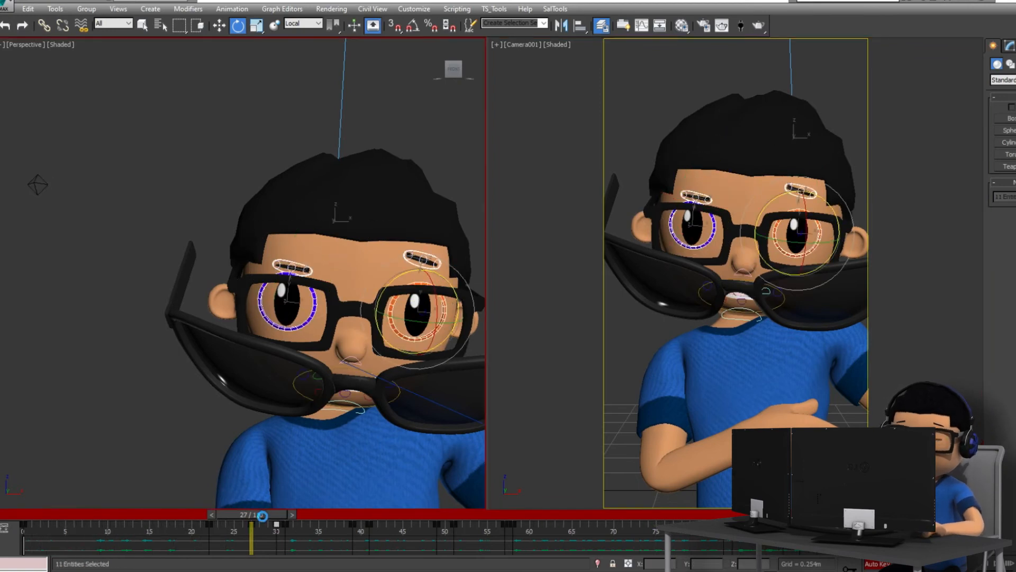
left_click_drag(276, 520, 259, 520)
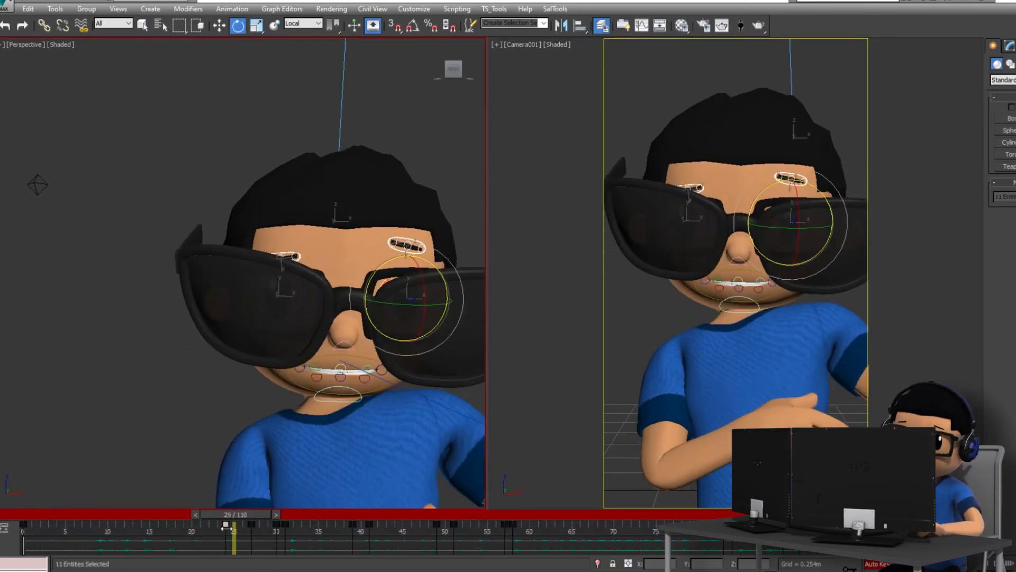
Step: Set a key on the blue-shirted character's eye control at frame 25
left_click(299, 311)
left_click(386, 280)
left_click(849, 569)
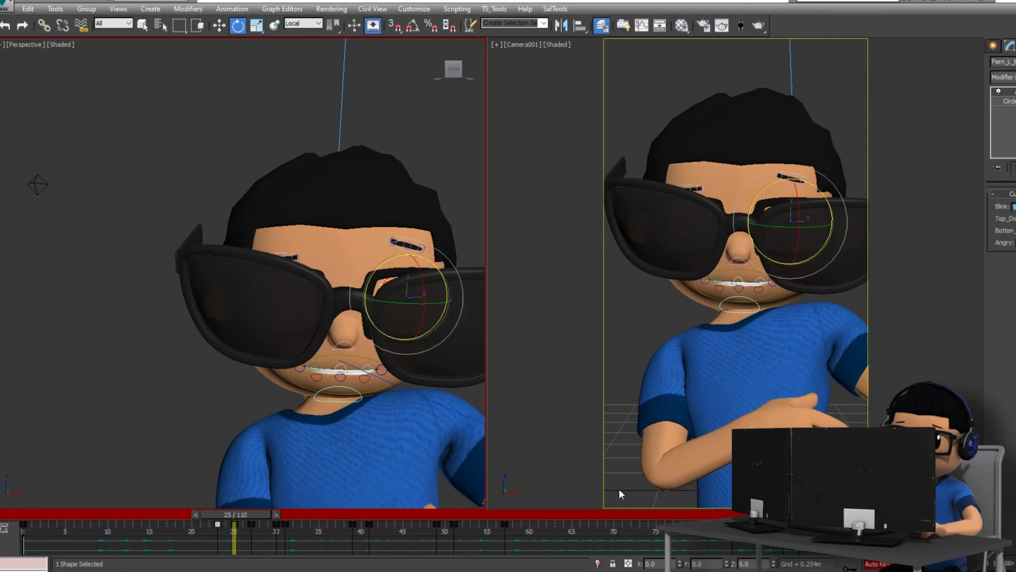
Step: Select the blue-shirted character's facial controls, copy their key to an earlier frame, and play back the result with the head control included
left_click_drag(252, 516, 270, 529)
left_click_drag(254, 241, 454, 317)
mouse_move(253, 530)
left_mouse_down("shift")
mouse_move(276, 522)
mouse_move(113, 544)
mouse_move(89, 540)
mouse_move(90, 516)
left_mouse_up("shift")
left_click(458, 197, "ctrl")
key("slash")
key("slash")
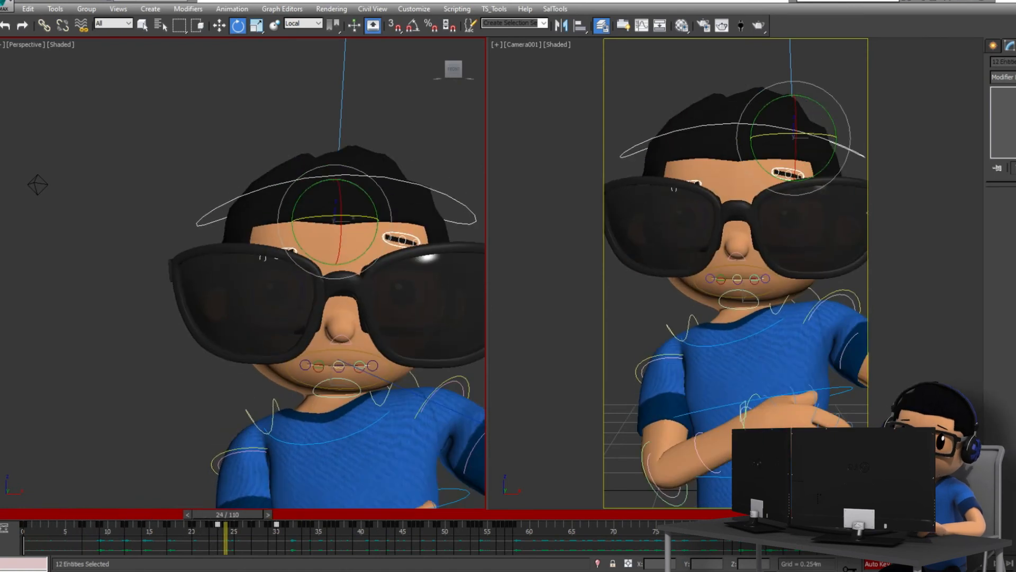
Step: Adjust the blue-shirted character's right eye control behind the sunglasses between frames 9 and 17, and scrub onward to check it
left_click(454, 154)
left_click(297, 282)
left_click_drag(228, 516, 113, 531)
key("e")
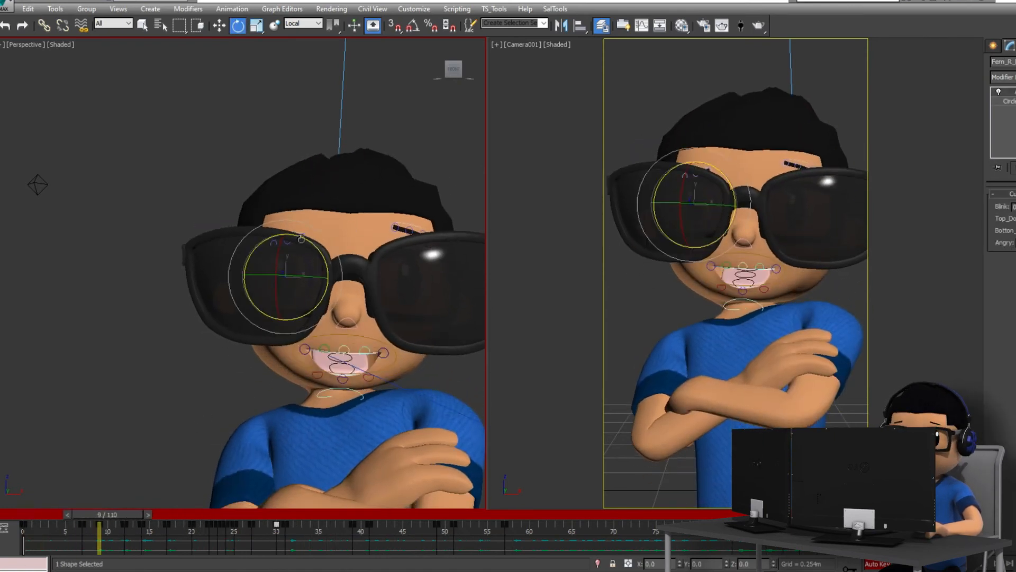
middle_click_drag(220, 296, 236, 490, "alt")
key("w")
left_click(391, 234)
left_click_drag(88, 516, 152, 539)
right_click(951, 230)
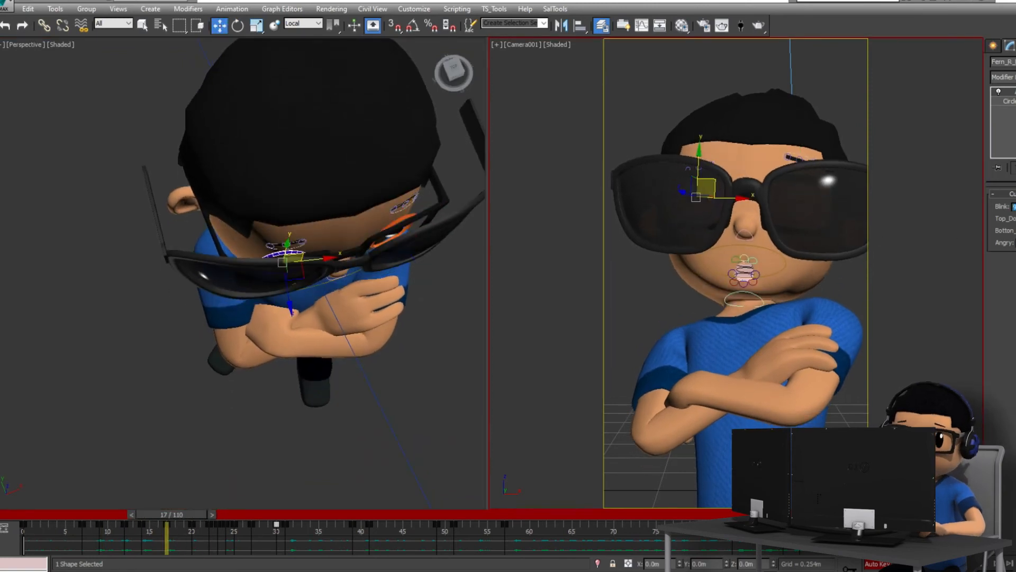
left_click_drag(143, 514, 294, 526)
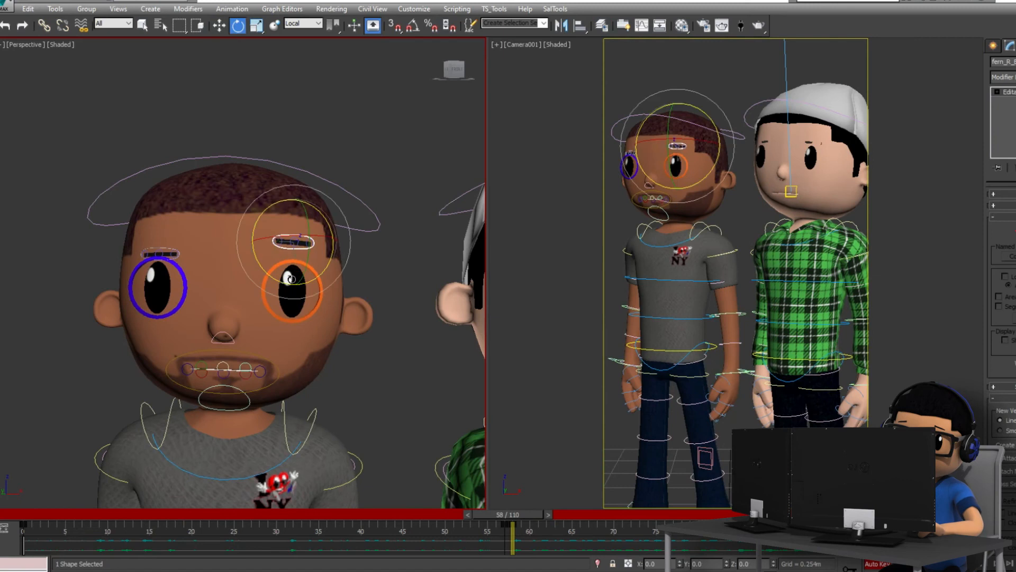
Step: Finish the gray-shirted character's worried eyebrow slant at frame 58 and rotate his main mouth control slightly
left_click(159, 253)
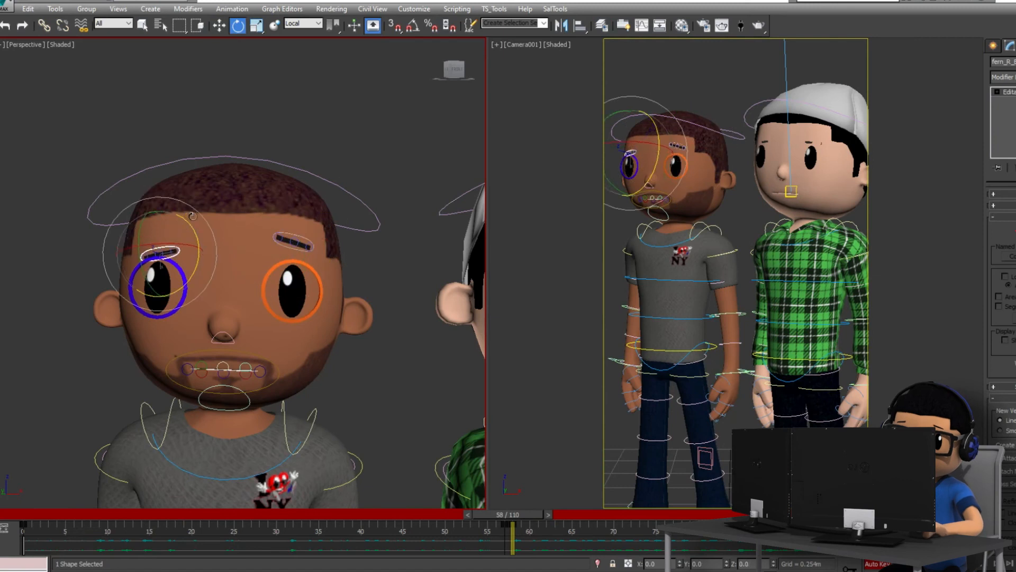
left_click(223, 369)
scroll(244, 371, "up", 3)
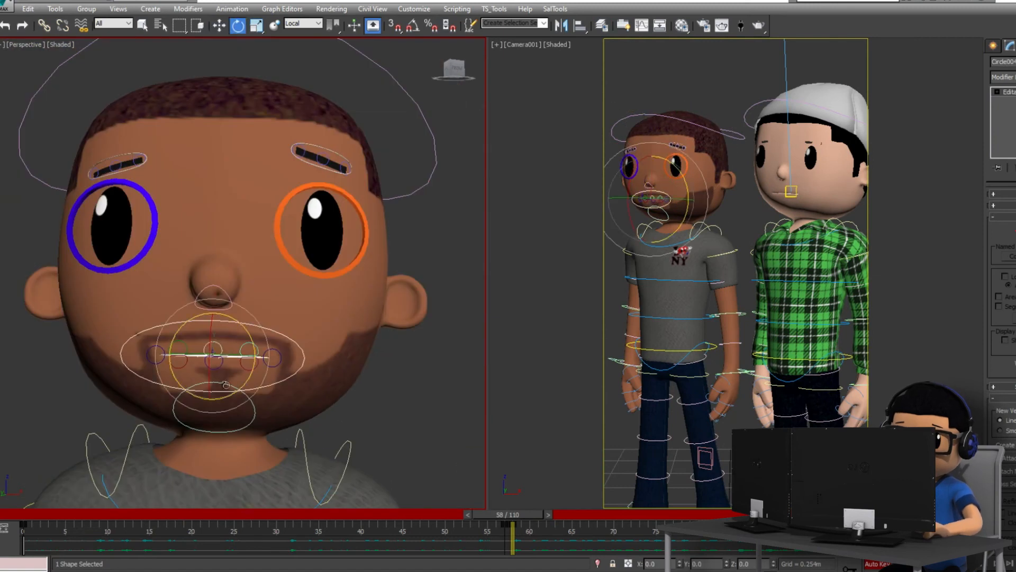
Step: Shape the gray-shirted character's mouth into a slight frown at frame 58 by moving the corner, center and main mouth controls
left_click(273, 346)
key("w")
middle_click_drag(285, 311, 251, 346, "alt")
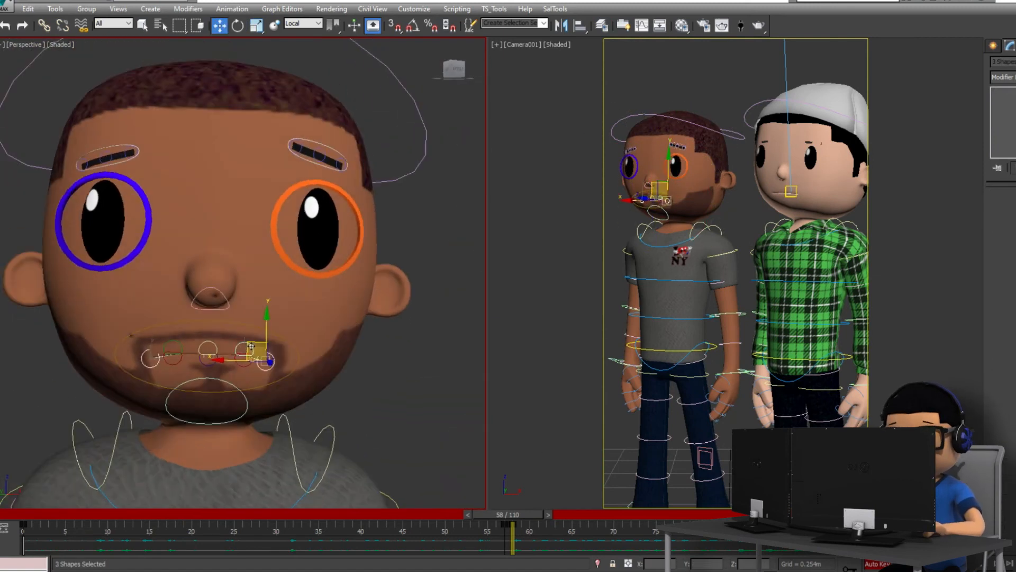
mouse_move(249, 340)
left_mouse_down()
mouse_move(238, 314)
mouse_move(232, 335)
left_mouse_up()
left_click(246, 324)
key("e")
key("w")
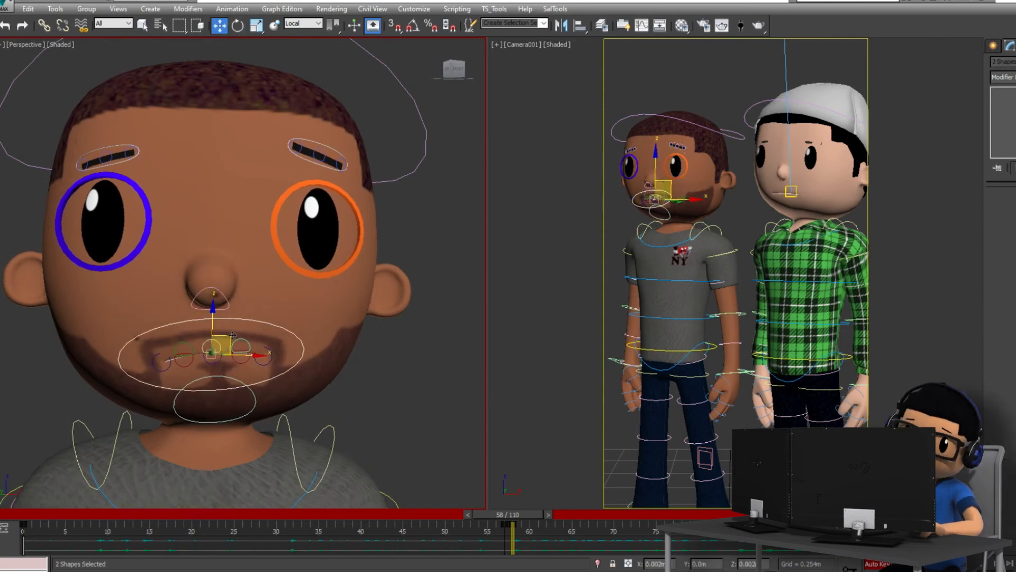
Step: Shift both of the gray-shirted character's eyes slightly sideways at frame 58
left_click_drag(281, 244, 140, 214)
left_click_drag(350, 229, 348, 229)
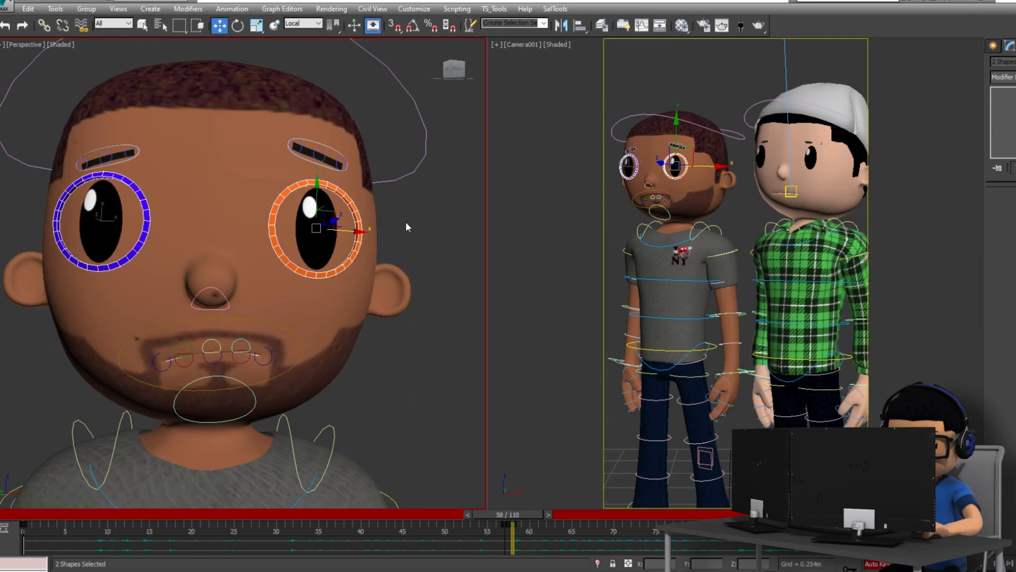
scroll(405, 227, "down", 4)
Step: Select the gray-shirted character's facial controls and step back and forth from frame 58 to examine the expression change
left_click_drag(252, 132, 338, 299)
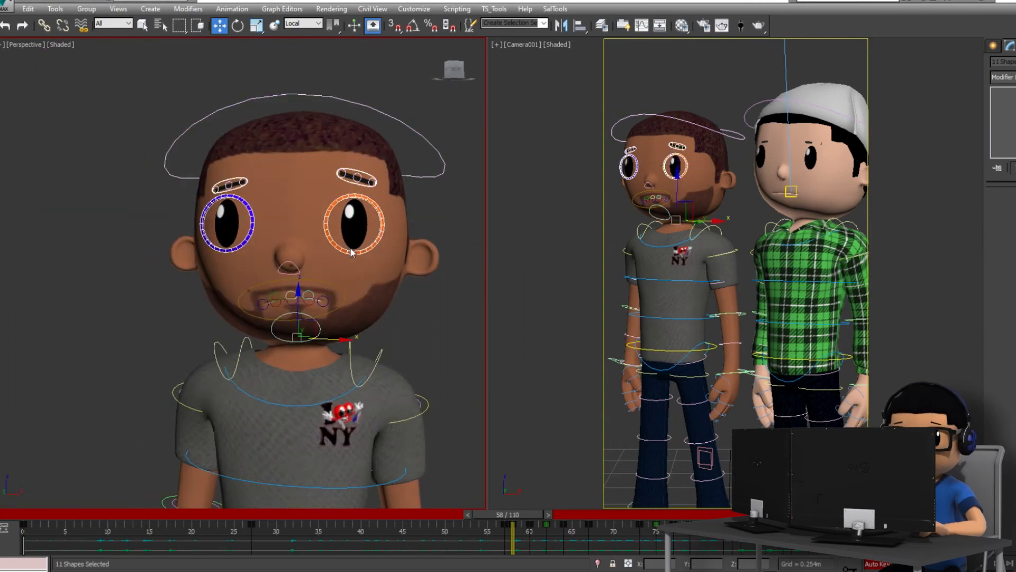
key("period")
key("period")
key("period")
key("period")
key("comma")
key("comma")
key("comma")
key("comma")
key("period")
key("period")
key("comma")
key("comma")
Step: Hide the gray-shirted character's body controls and advance to frame 64 with both of his eyes selected
left_click(347, 196)
left_click(239, 198, "ctrl")
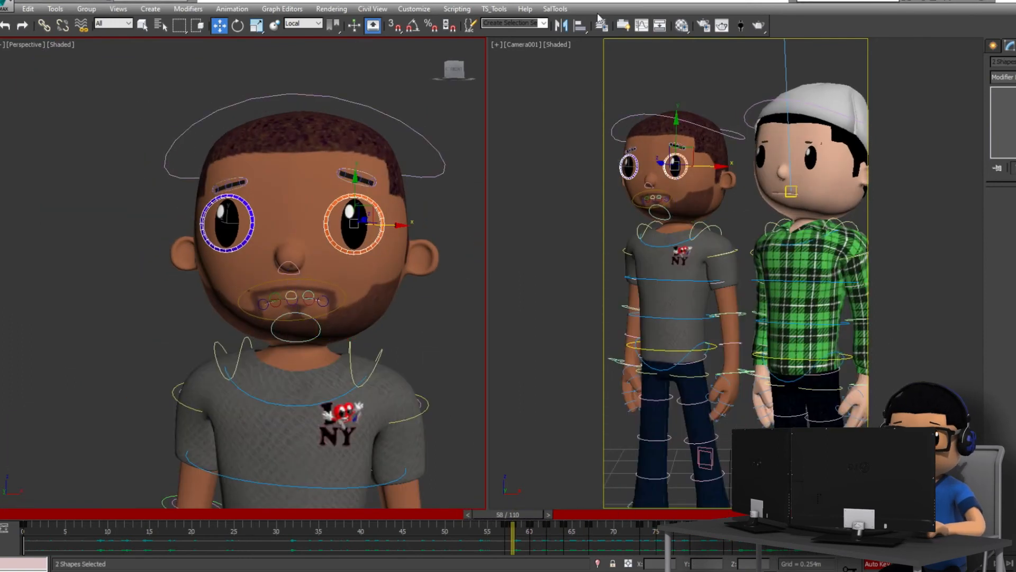
left_click(601, 25)
key("period")
key("period")
key("period")
key("period")
key("period")
key("period")
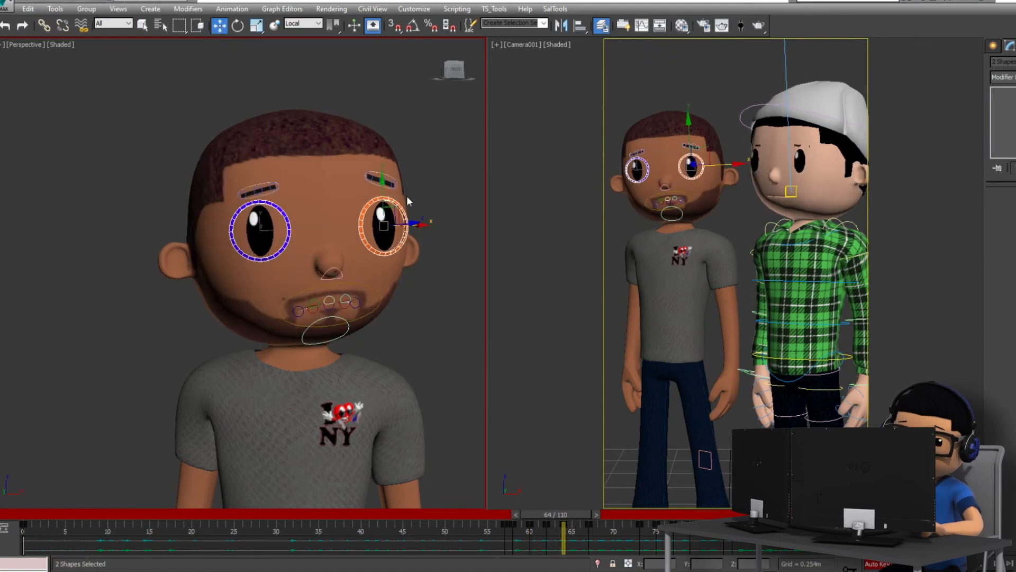
Step: Adjust the slant of the gray-shirted character's eyebrows at frame 79
left_click_drag(586, 520, 688, 512)
left_click(236, 184)
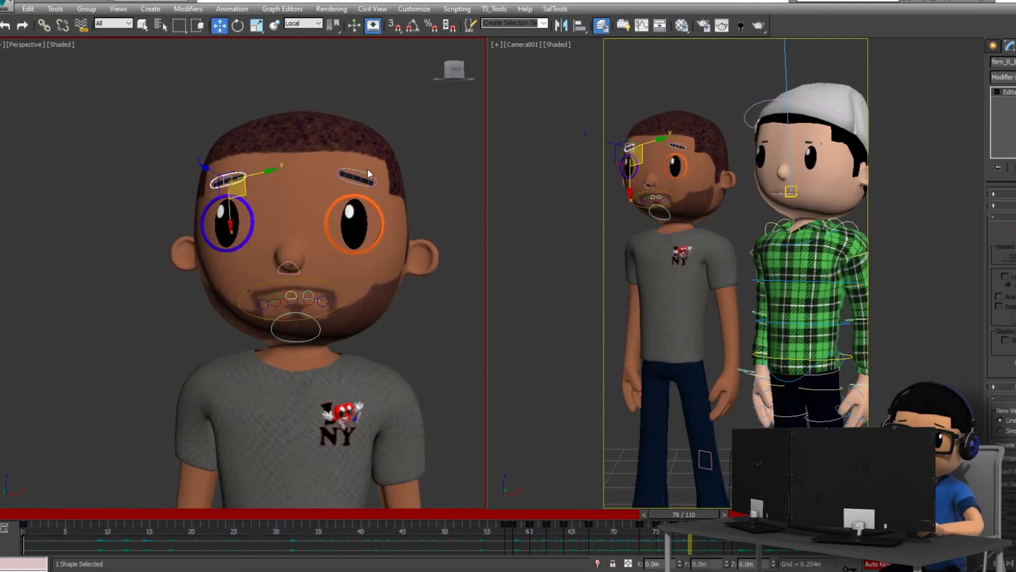
left_click(355, 178)
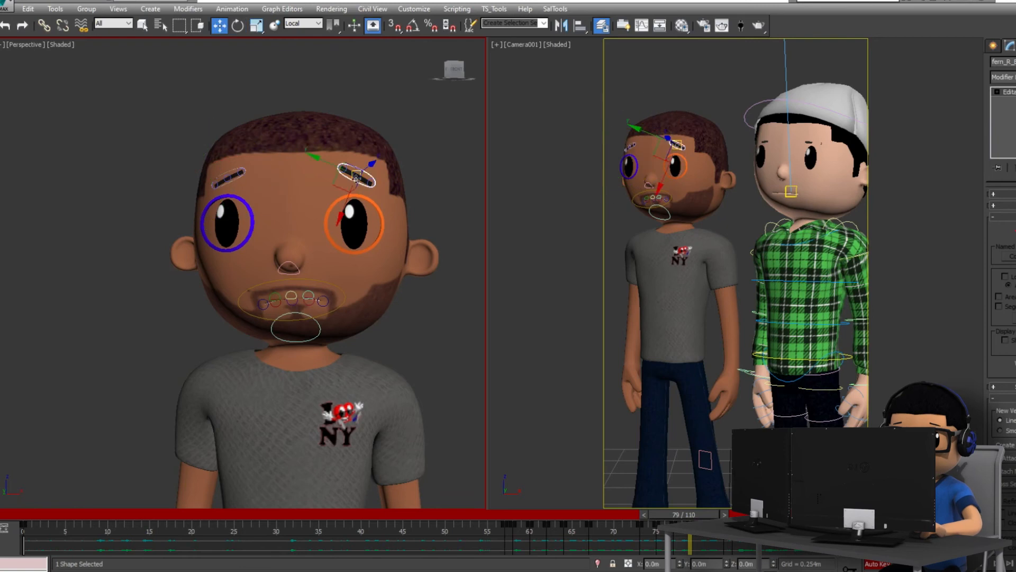
Step: Shift the gray-shirted character's eyes slightly sideways at frame 62 and close them by setting Blink to 100
left_click_drag(692, 515, 549, 532)
left_click(391, 236)
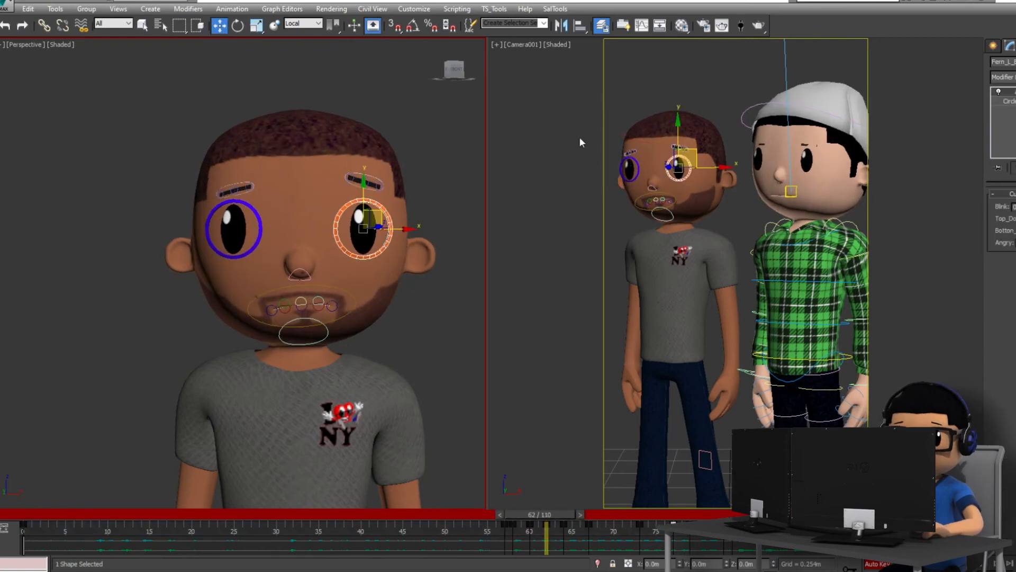
left_click_drag(375, 218, 385, 219)
left_click(400, 236)
double_click(1014, 206)
type("100")
key("Return")
left_click(270, 234)
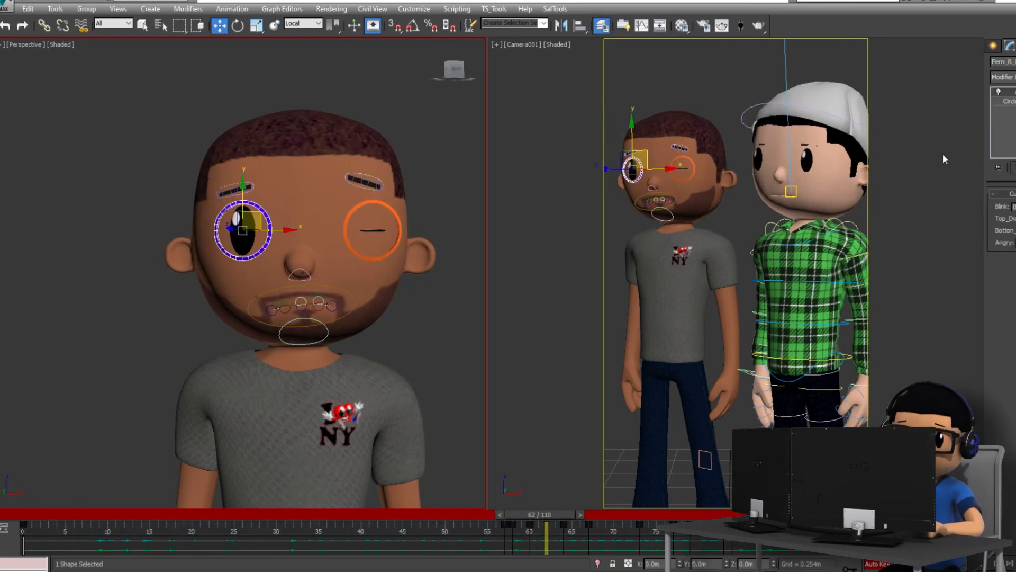
left_click_drag(572, 516, 690, 515)
type("100")
key("Return")
Step: Select the gray-shirted character's eye and eyebrow controls and refine his second blink around frames 74 and 75
left_click(697, 171)
left_click_drag(614, 127, 689, 150)
left_click_drag(674, 513, 642, 550)
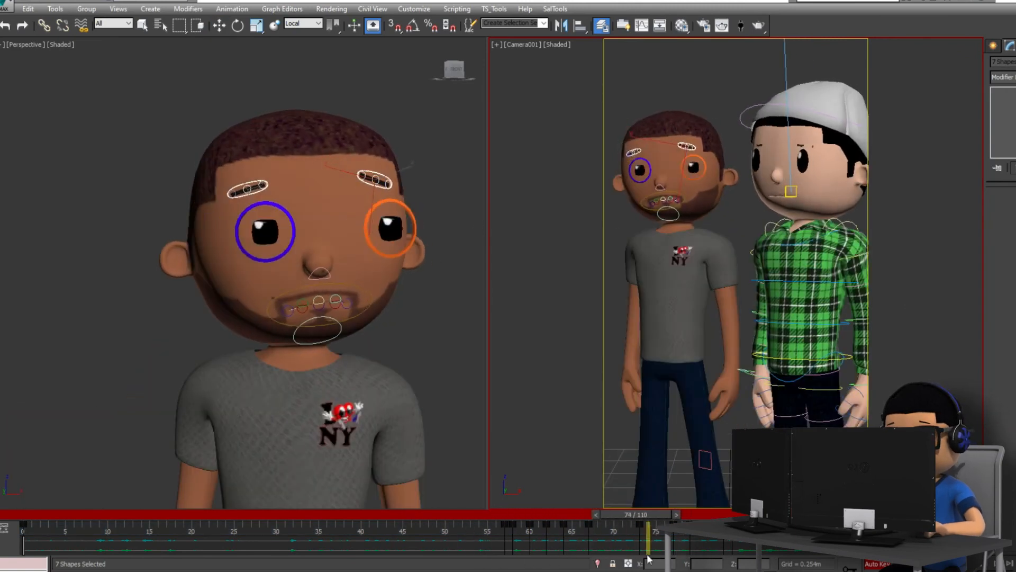
left_click(727, 131)
left_click_drag(644, 516, 652, 520)
key("e")
left_click_drag(670, 191, 657, 189)
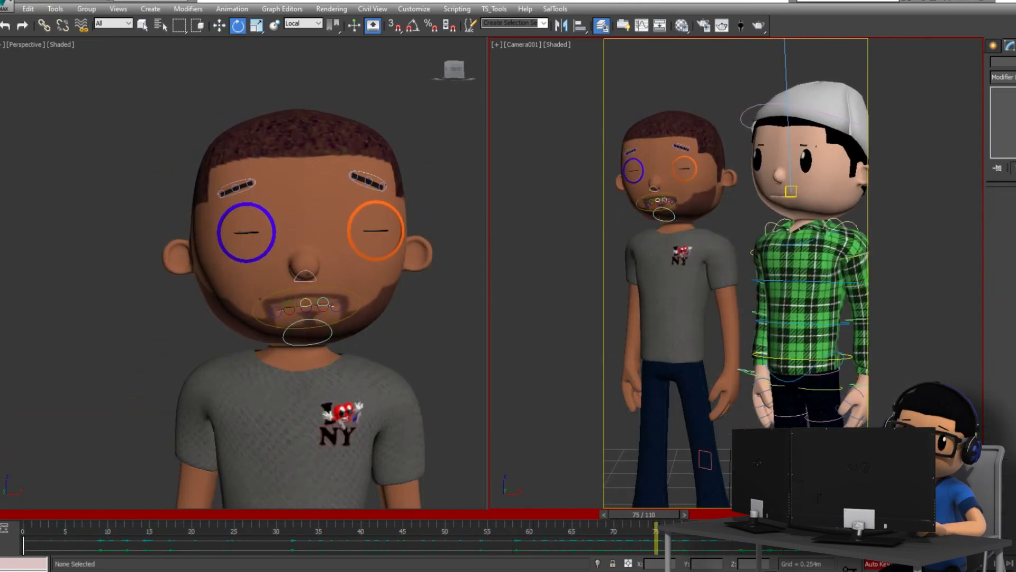
left_click(601, 536)
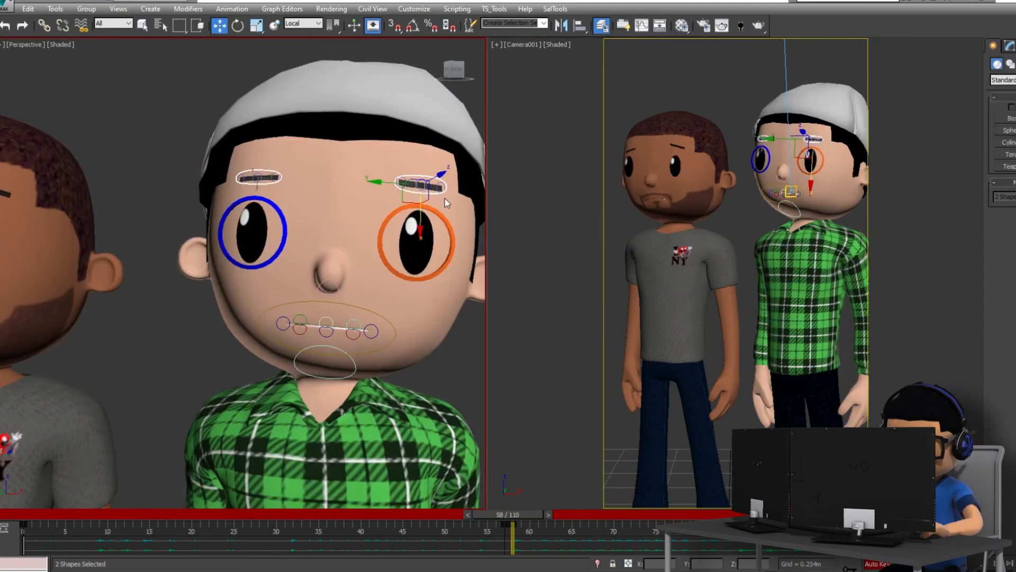
Step: Rotate both of the plaid-shirted character's eyebrows into a worried slant at frame 58
left_click(444, 189)
key("e")
left_click_drag(457, 189, 454, 212)
left_click(281, 177)
left_click_drag(288, 202, 295, 177)
Step: Rotate the plaid-shirted character's main mouth control about -3.8 degrees and reposition the mouth corners at frame 58
left_click_drag(326, 345, 331, 311)
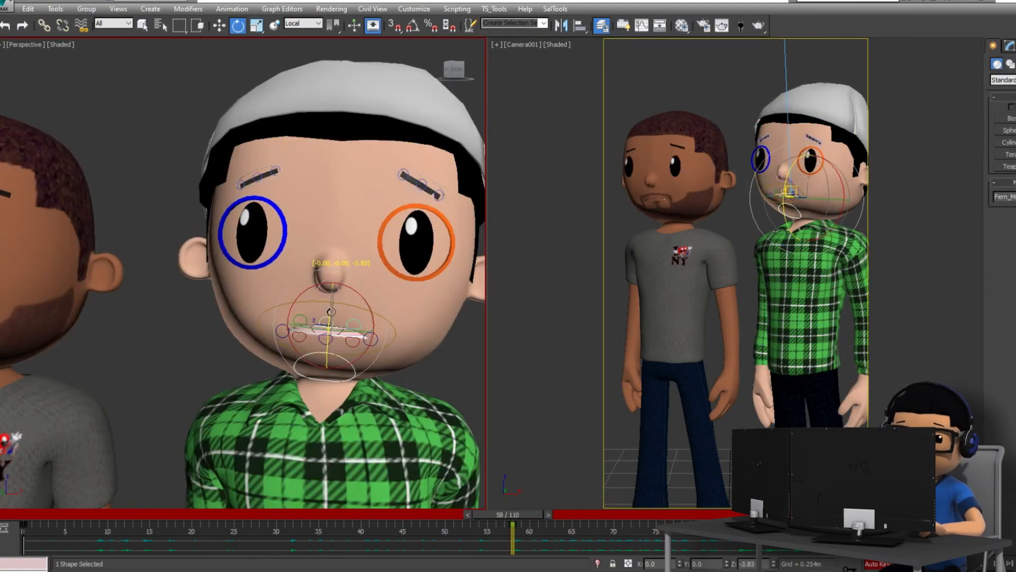
left_click(370, 340)
left_click(282, 333, "ctrl")
middle_click_drag(286, 333, 350, 336, "alt")
key("w")
left_click_drag(377, 339, 368, 334)
middle_click_drag(365, 334, 302, 326, "alt")
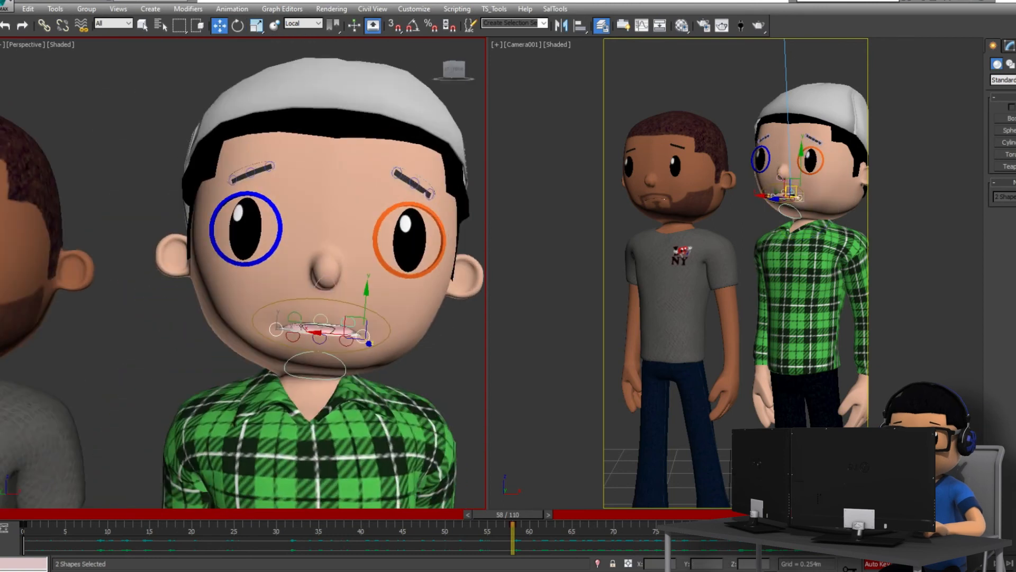
Step: Part the plaid-shirted character's lips with the lower mouth controls and pull the corners inward at frame 58
scroll(315, 315, "up", 3)
left_click(370, 331)
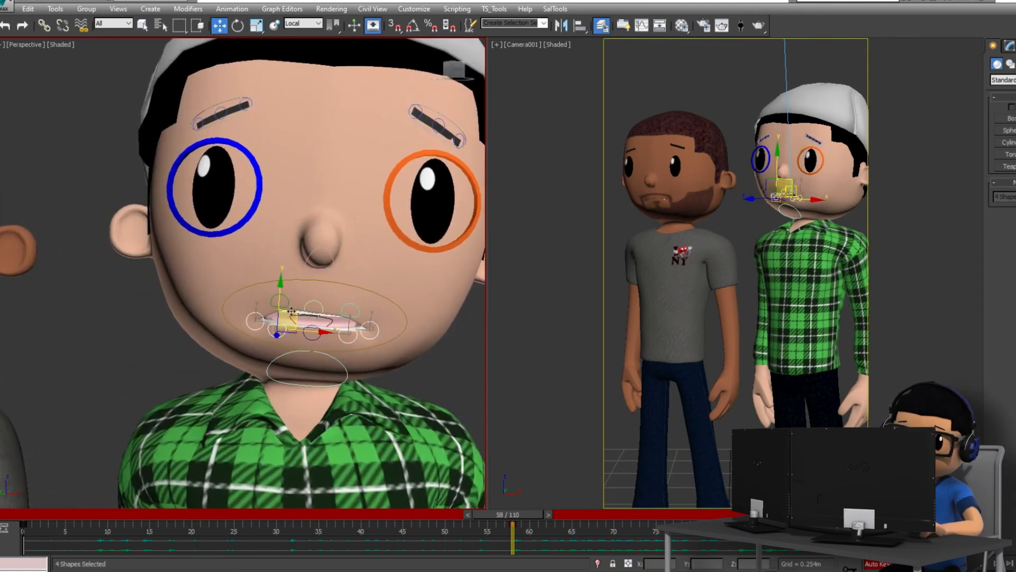
middle_click_drag(301, 313, 294, 310, "alt")
left_click(366, 330)
left_click(271, 319, "ctrl")
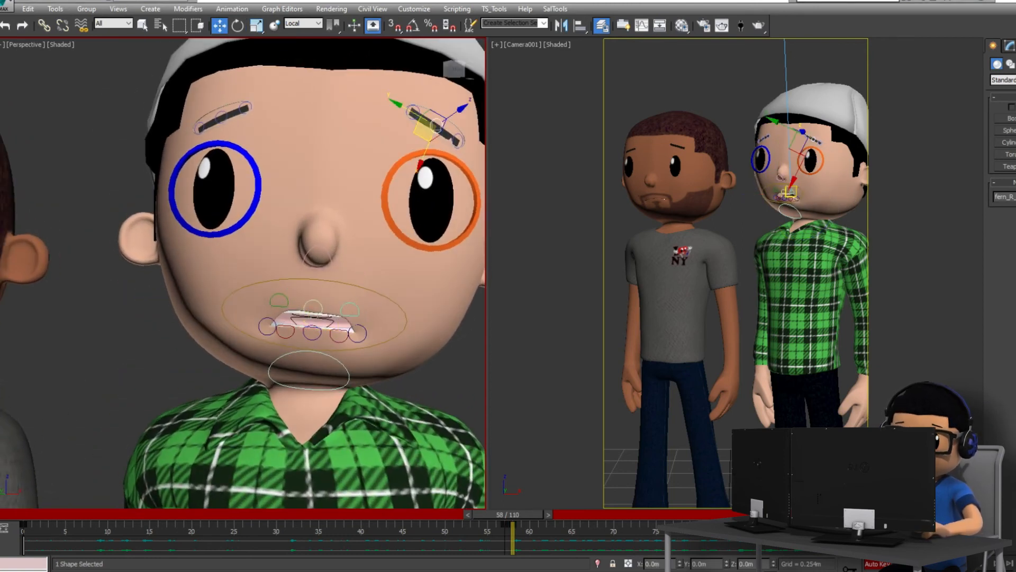
Step: Bend both of the plaid-shirted character's eyebrows into a curve with their individual segment controls at frame 58
key("e")
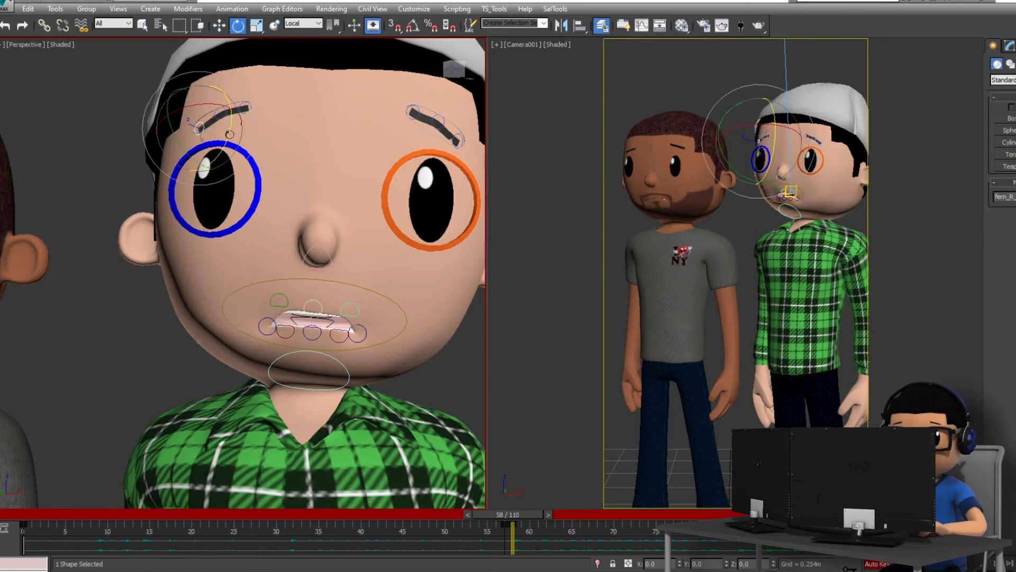
left_click(439, 128)
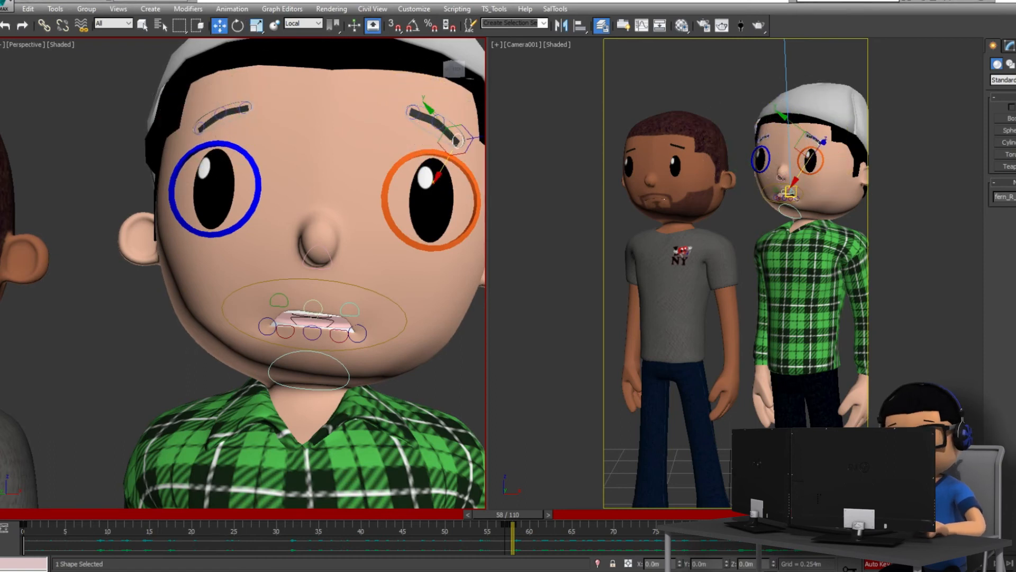
left_click(425, 108)
middle_click_drag(425, 108, 459, 119, "alt")
middle_click_drag(453, 244, 363, 347, "alt")
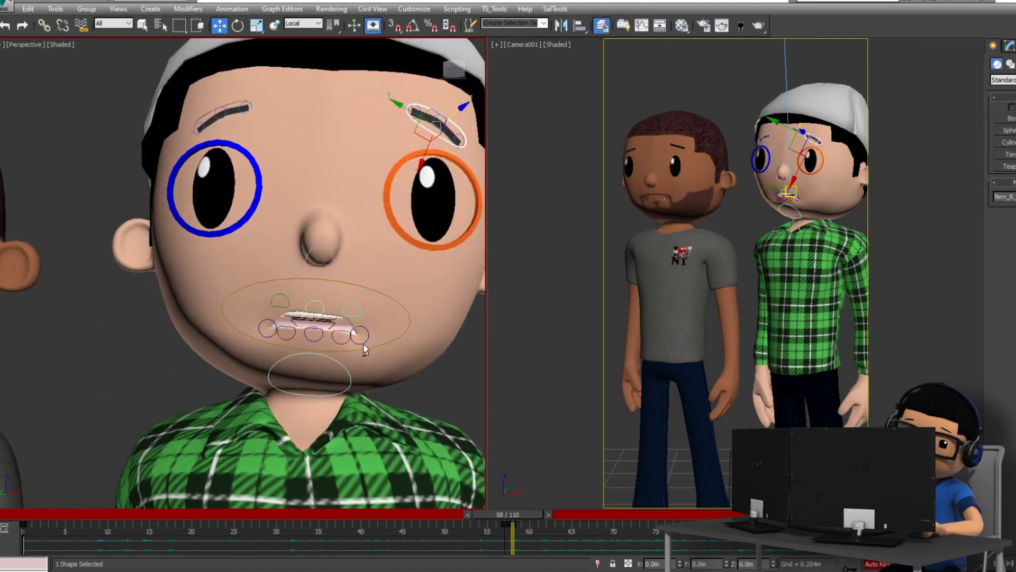
Step: Shift both of the plaid-shirted character's eyes toward the gray-shirted character at frame 64
key("ctrl+a")
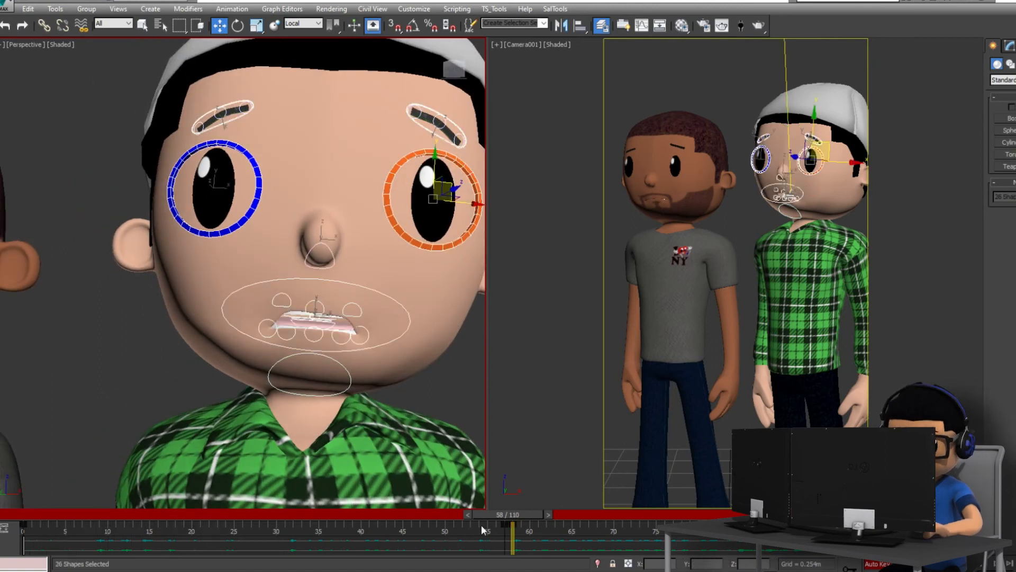
left_click_drag(508, 514, 676, 515)
left_click_drag(106, 109, 547, 434)
left_click_drag(505, 516, 531, 526)
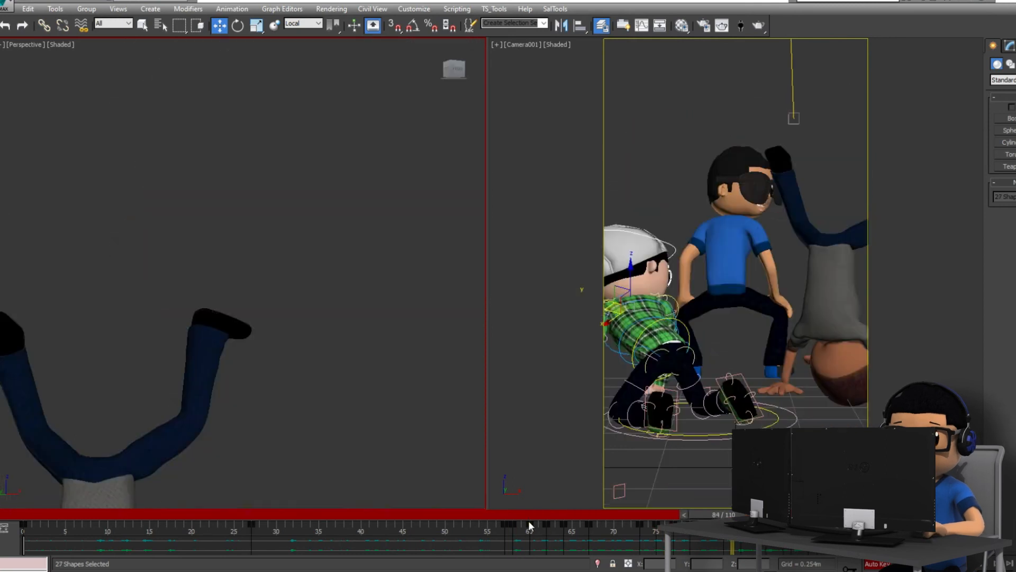
left_click_drag(670, 515, 568, 549)
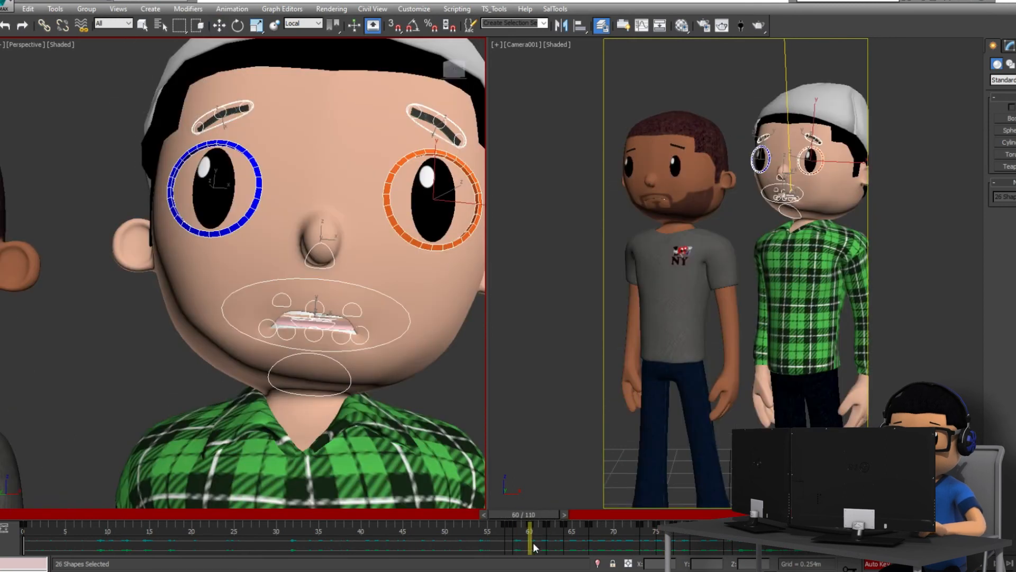
key("w")
left_click_drag(804, 159, 757, 167)
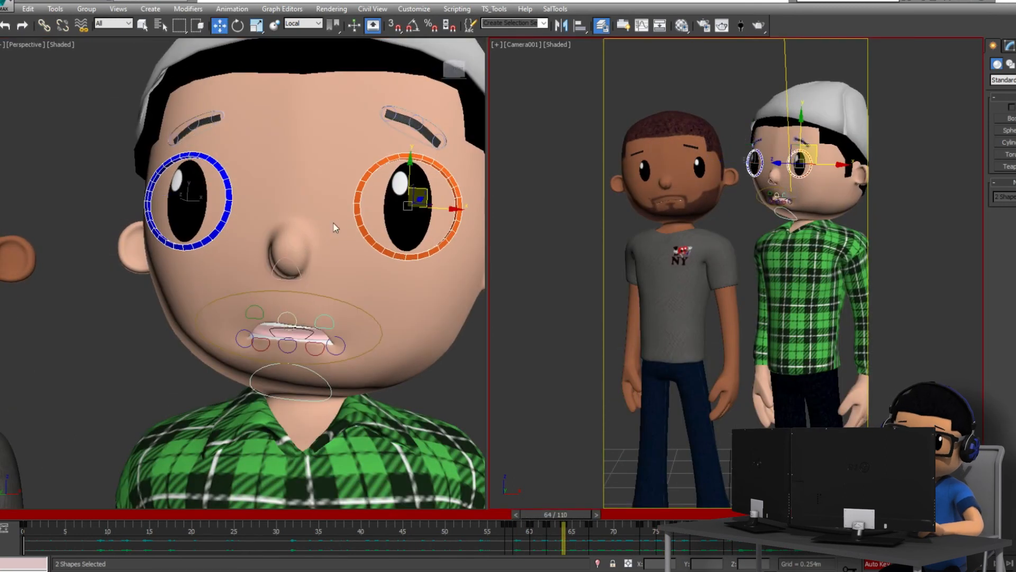
left_click_drag(428, 189, 407, 195)
key("e")
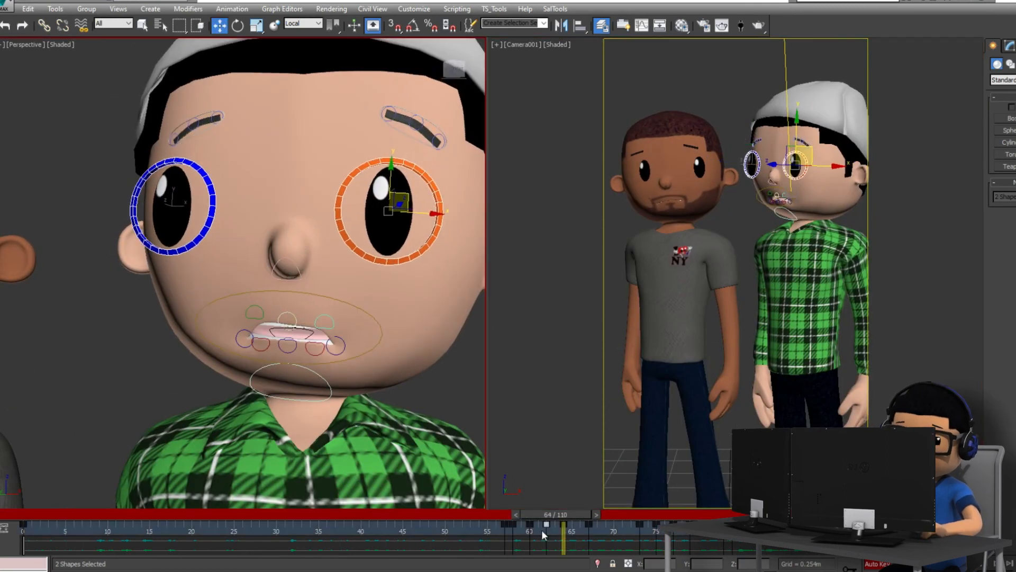
Step: Close the plaid-shirted character's parted mouth at frame 64 by moving the lip controls
left_click(300, 306)
key("w")
left_click(255, 307)
middle_click_drag(256, 306, 277, 301, "alt")
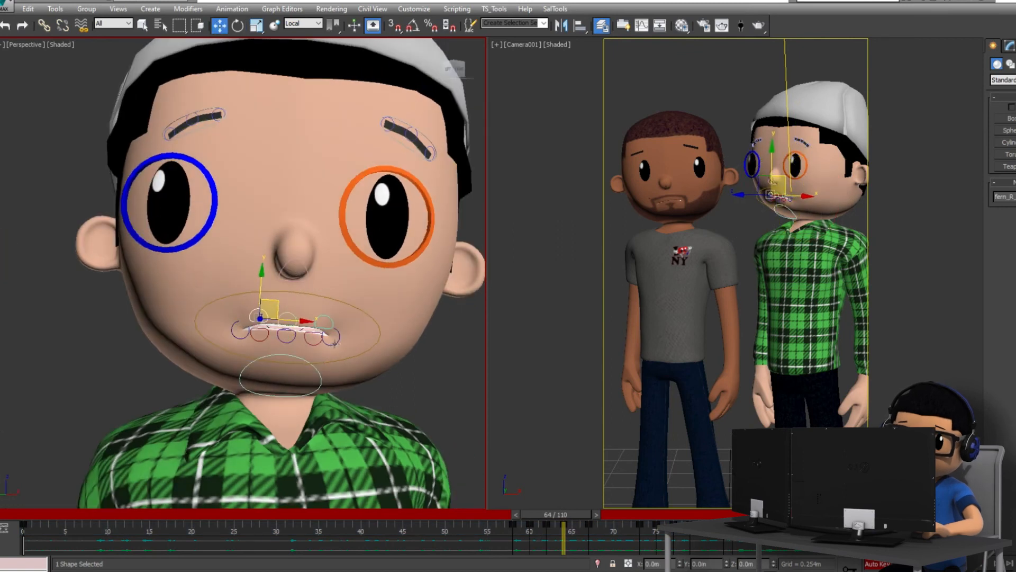
left_click_drag(22, 522, 563, 523, "shift")
Step: Reposition the plaid-shirted character's mouth corners and surrounding lip controls into a slight frown at frame 64
left_click(347, 333)
left_click(228, 324, "ctrl")
middle_click_drag(233, 325, 323, 316, "alt")
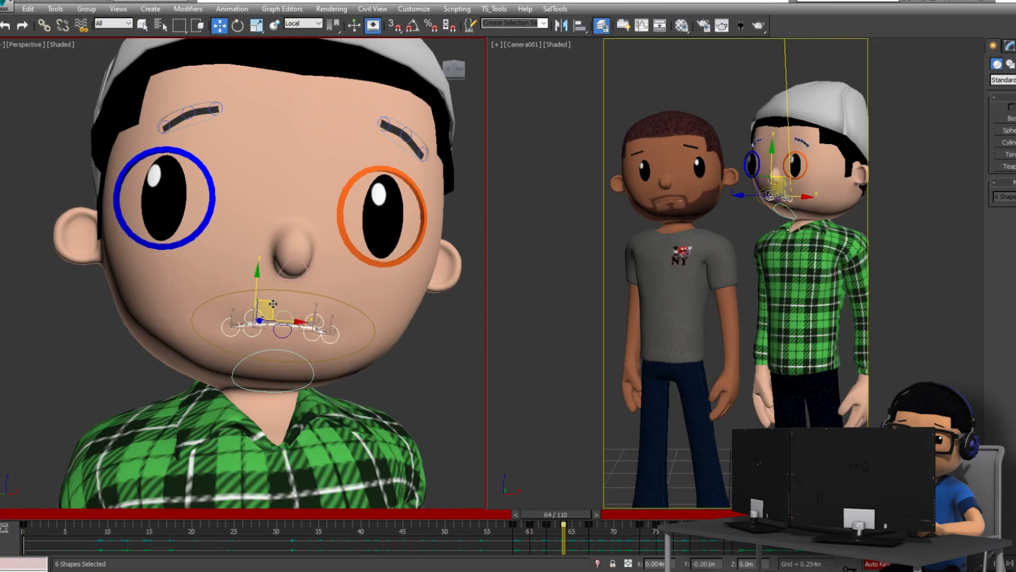
key("w")
left_click(320, 315)
middle_click_drag(319, 315, 301, 301, "alt")
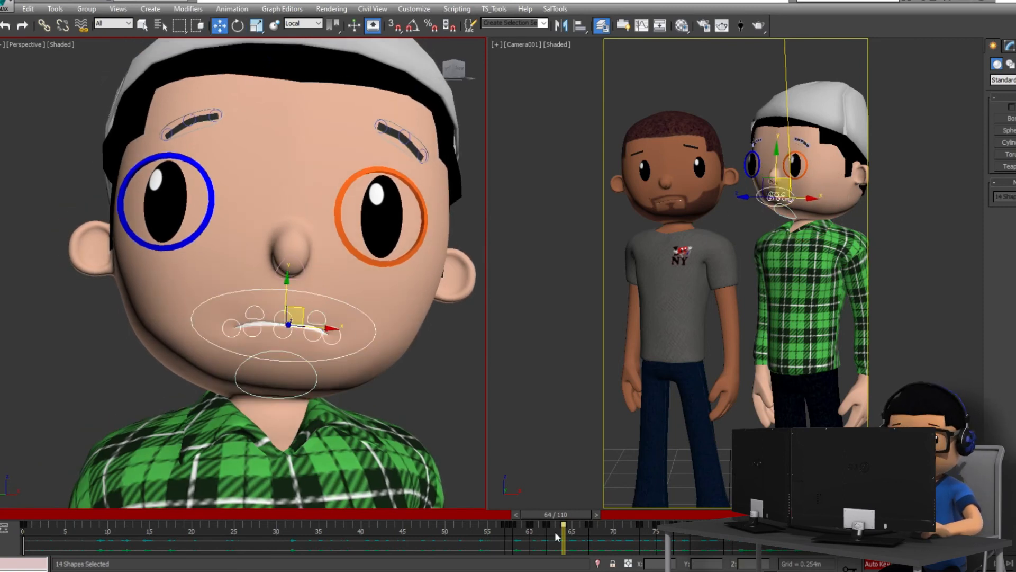
Step: Try to reposition both of the plaid-shirted character's eyebrows at frame 64, and undo the change
left_click_drag(86, 93, 423, 389)
left_click(408, 130)
left_click(190, 114, "ctrl")
left_click_drag(390, 139, 392, 136)
left_click_drag(577, 516, 580, 519)
key("ctrl+z")
key("ctrl+z")
key("ctrl+z")
Step: Step back to frame 62 and adjust the Blink value of the plaid-shirted character's eyes
key("comma")
key("comma")
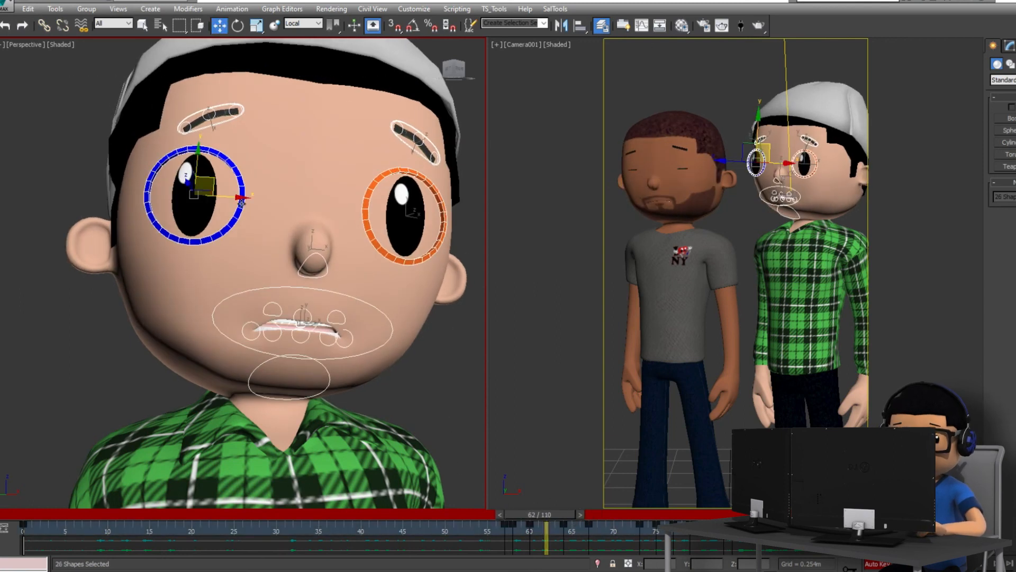
left_click(241, 203)
left_click(813, 172)
left_click_drag(1015, 207, 1015, 159)
Step: Copy the plaid-shirted character's facial keys from about frame 67 to 73 and on to 77, and select his eyes
left_click_drag(547, 515, 640, 529)
left_click_drag(737, 119, 832, 228)
left_click_drag(588, 529, 639, 529, "shift")
left_click_drag(630, 515, 669, 515)
left_click_drag(745, 185, 816, 223)
left_click_drag(639, 531, 673, 531, "shift")
left_click_drag(672, 515, 648, 519)
left_click(763, 172)
left_click(805, 161)
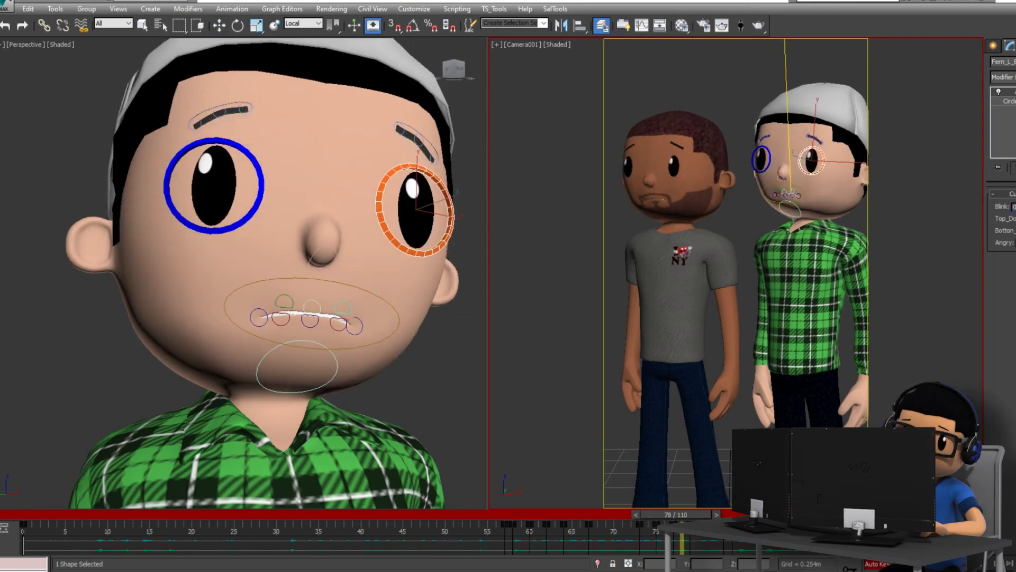